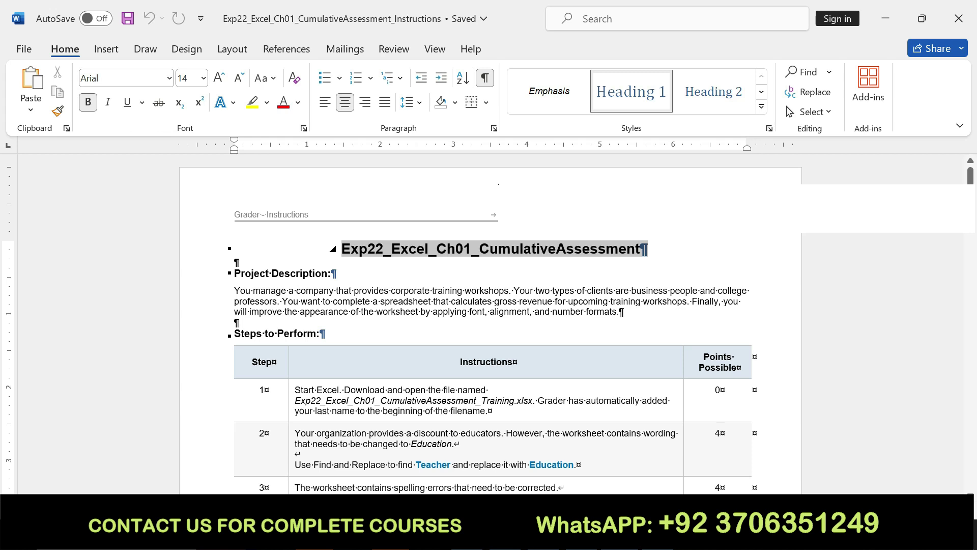
# Try highlighting the document title and project description in yellow, then undo it
pyautogui.click(563, 219)
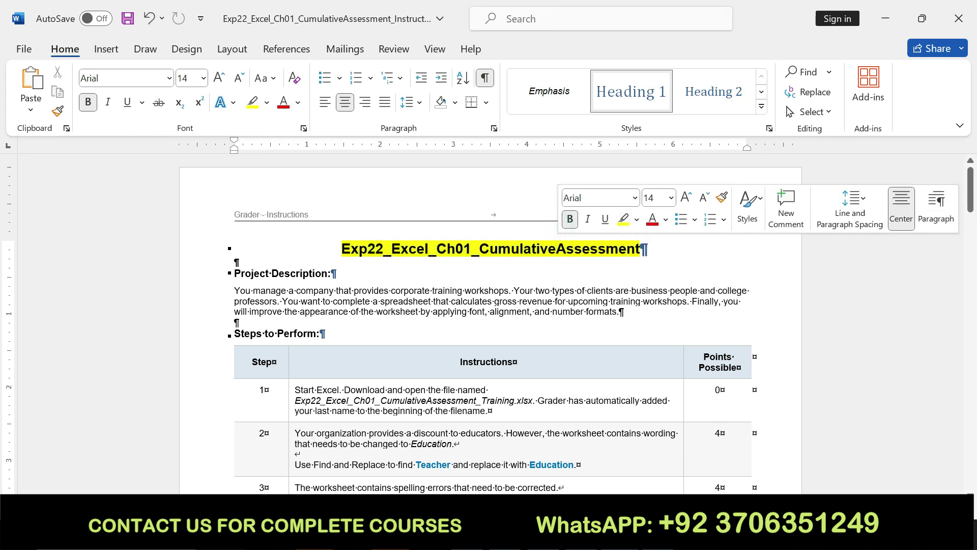
pyautogui.moveTo(427, 249)
pyautogui.mouseDown()
pyautogui.moveTo(342, 250)
pyautogui.moveTo(645, 250)
pyautogui.mouseUp()
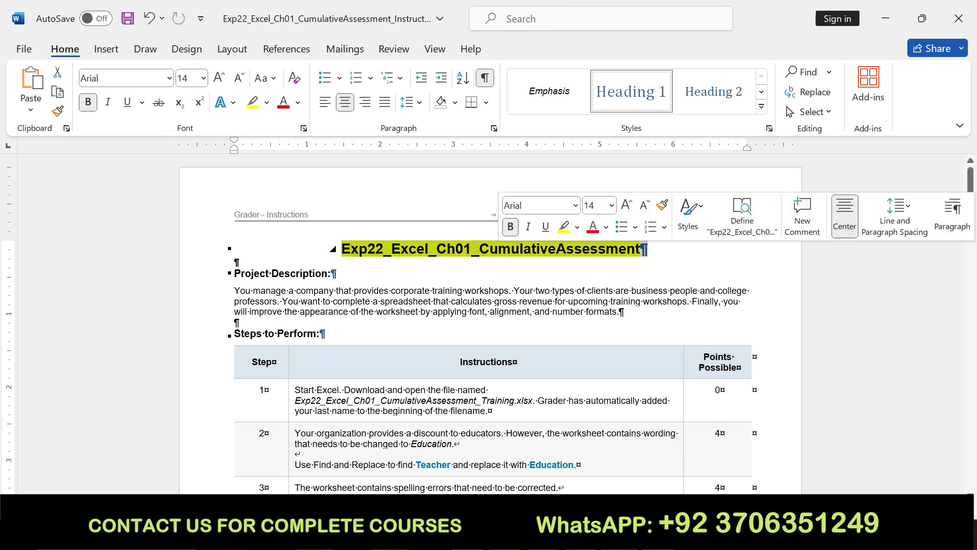
pyautogui.moveTo(227, 273); pyautogui.dragTo(626, 311)
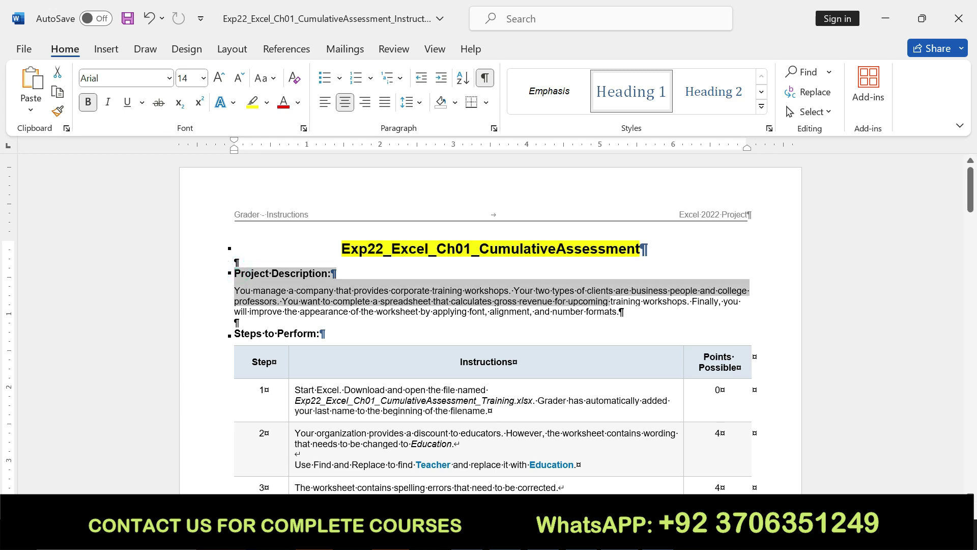
pyautogui.click(637, 285)
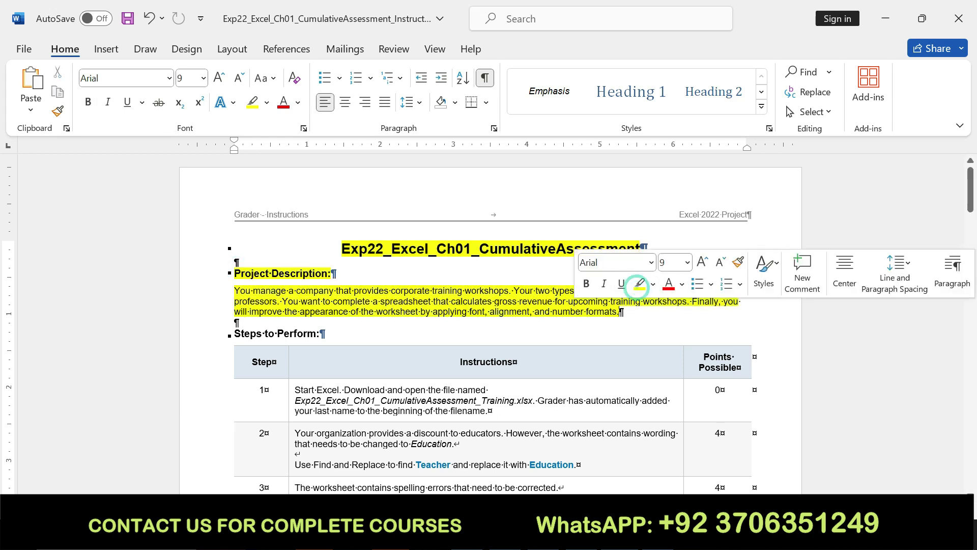
pyautogui.moveTo(232, 273); pyautogui.dragTo(620, 315)
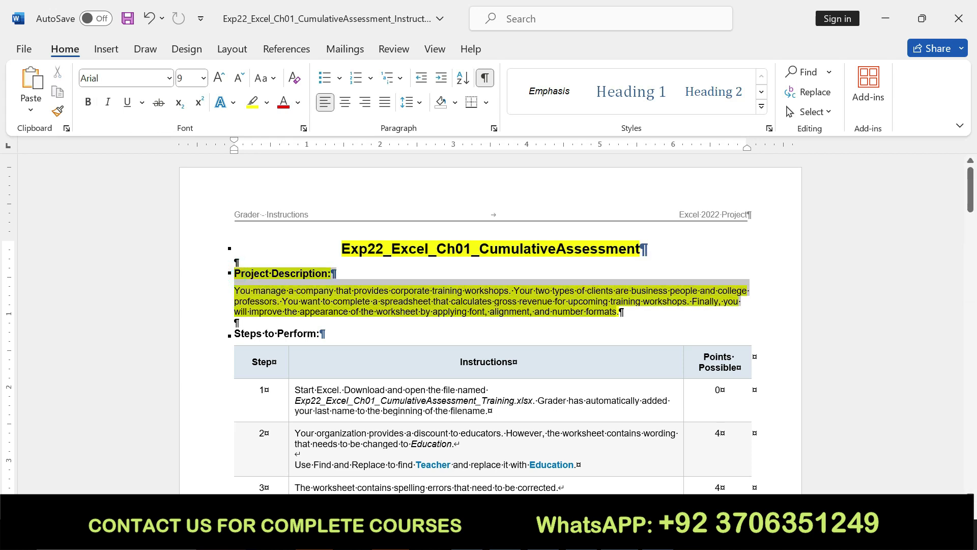
pyautogui.hotkey('ctrl', 'z')
pyautogui.hotkey('ctrl', 'z')
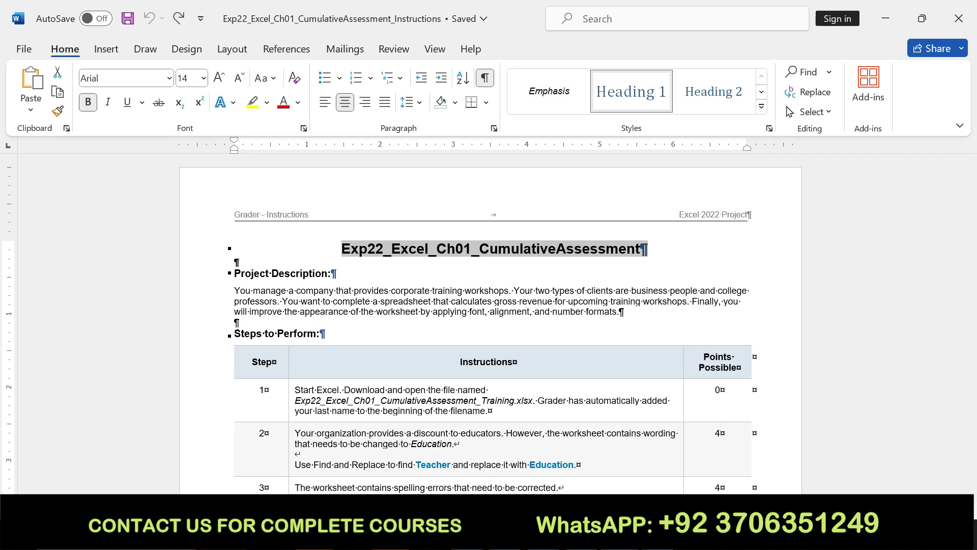
# Highlight step 1's instructions and bold the workbook file name, then undo that formatting
pyautogui.moveTo(970, 185); pyautogui.dragTo(970, 193)
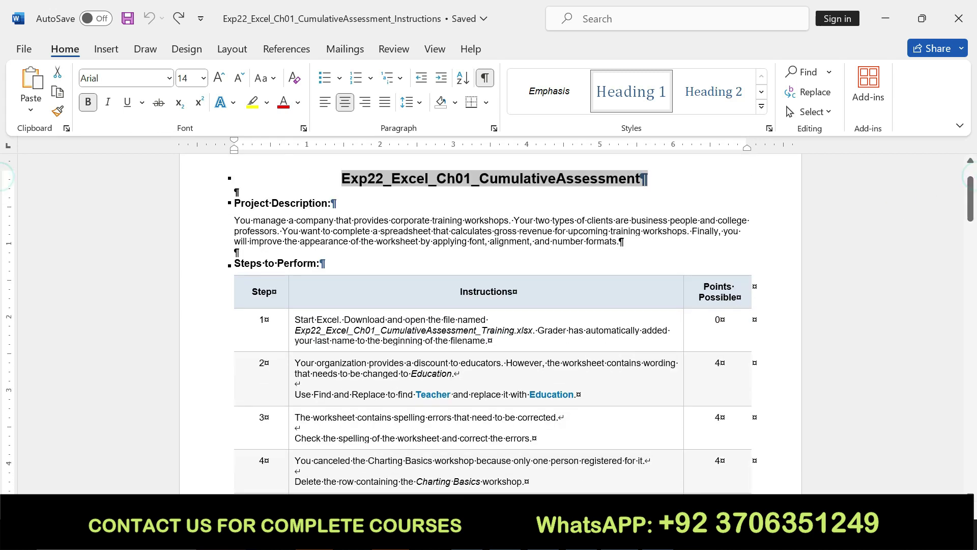
pyautogui.moveTo(298, 319); pyautogui.dragTo(488, 340)
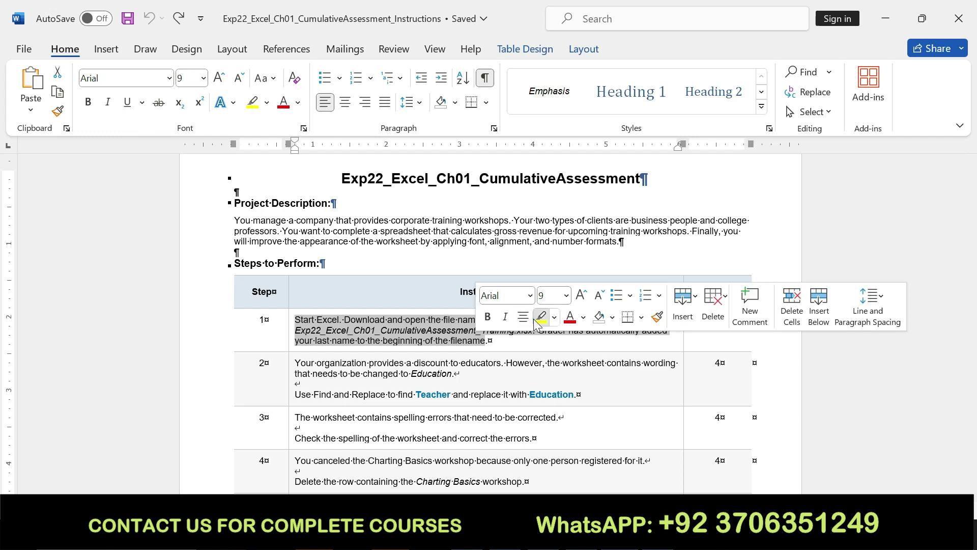
pyautogui.click(541, 316)
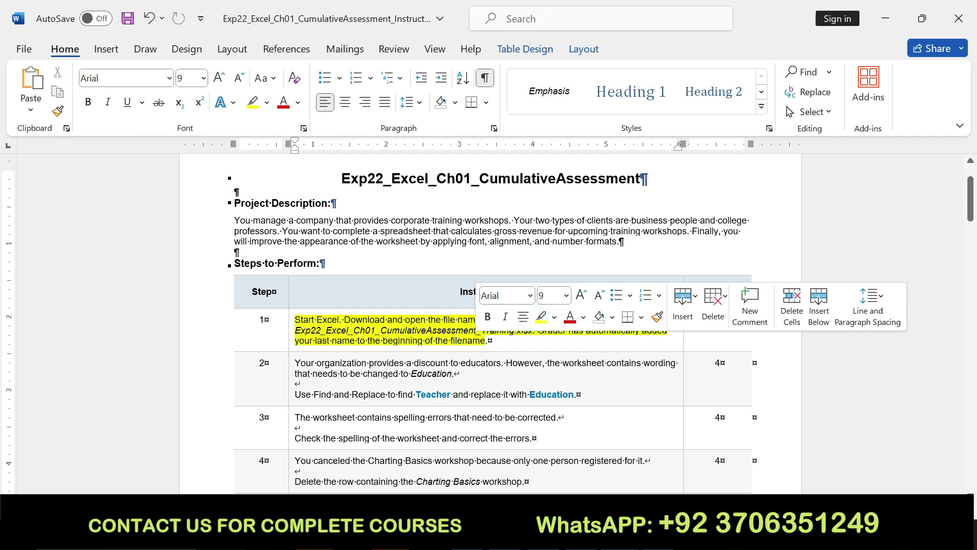
pyautogui.moveTo(295, 319); pyautogui.dragTo(487, 340)
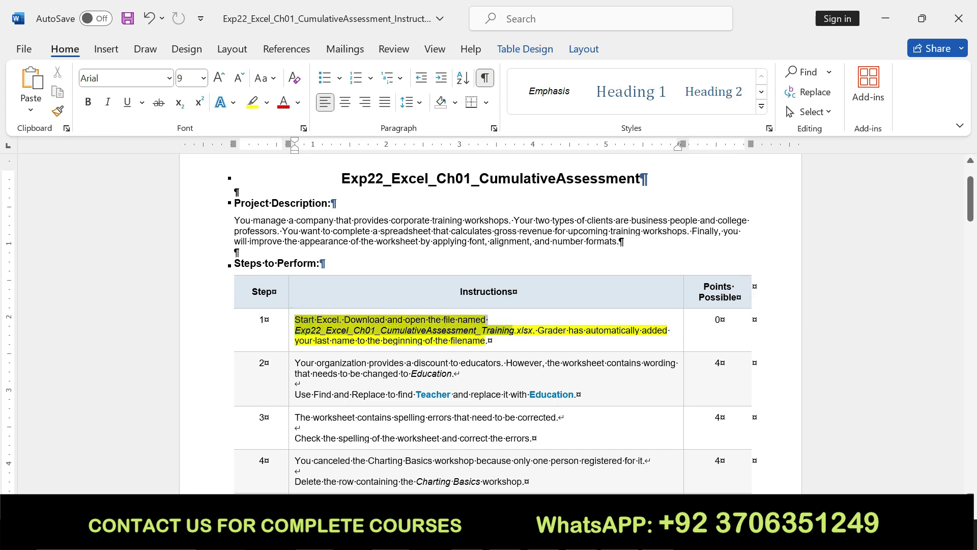
pyautogui.click(300, 333)
pyautogui.moveTo(295, 329); pyautogui.dragTo(531, 332)
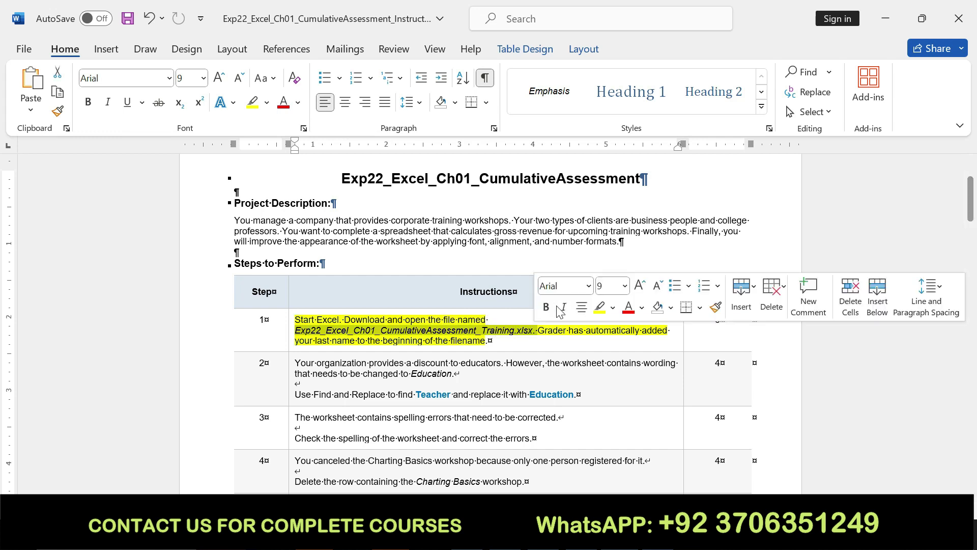
pyautogui.click(545, 307)
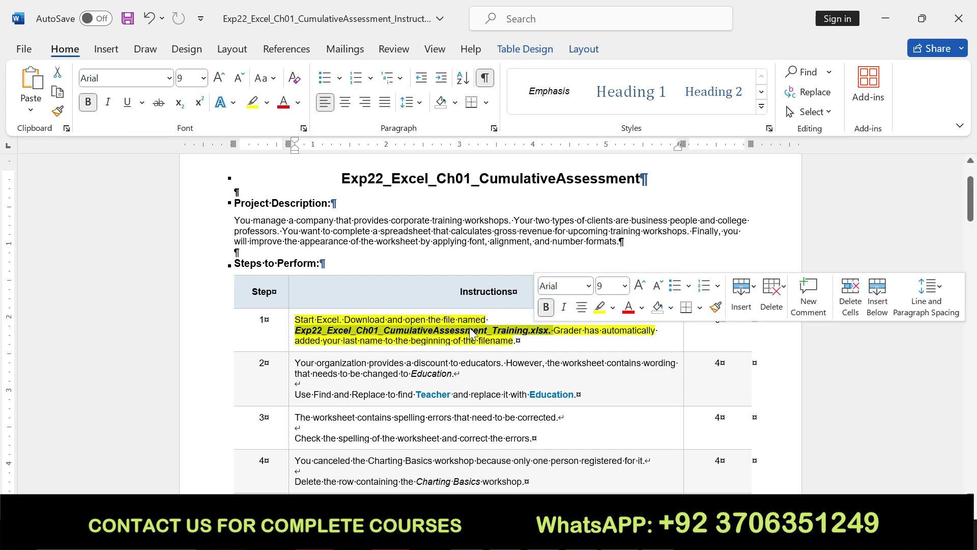
pyautogui.hotkey('alt', 'Tab')
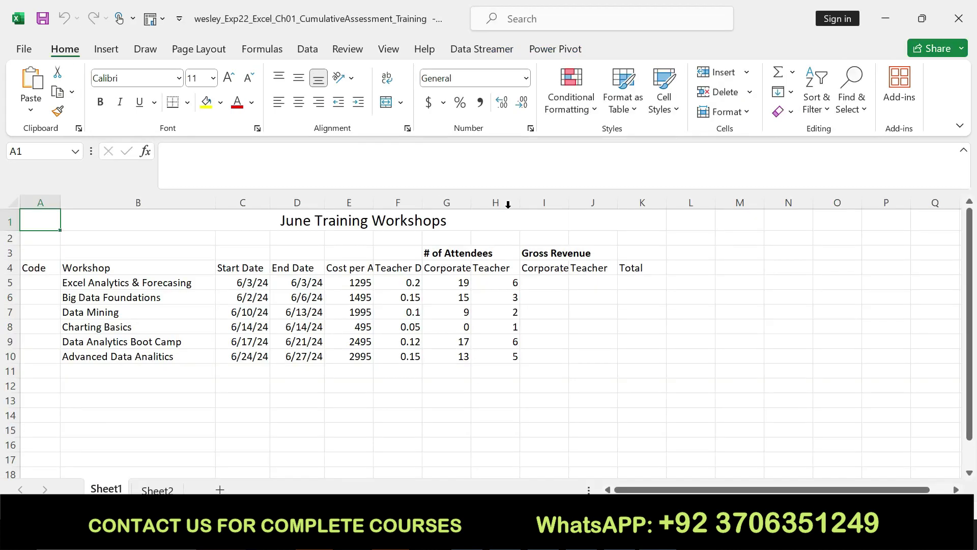
pyautogui.hotkey('alt', 'Tab')
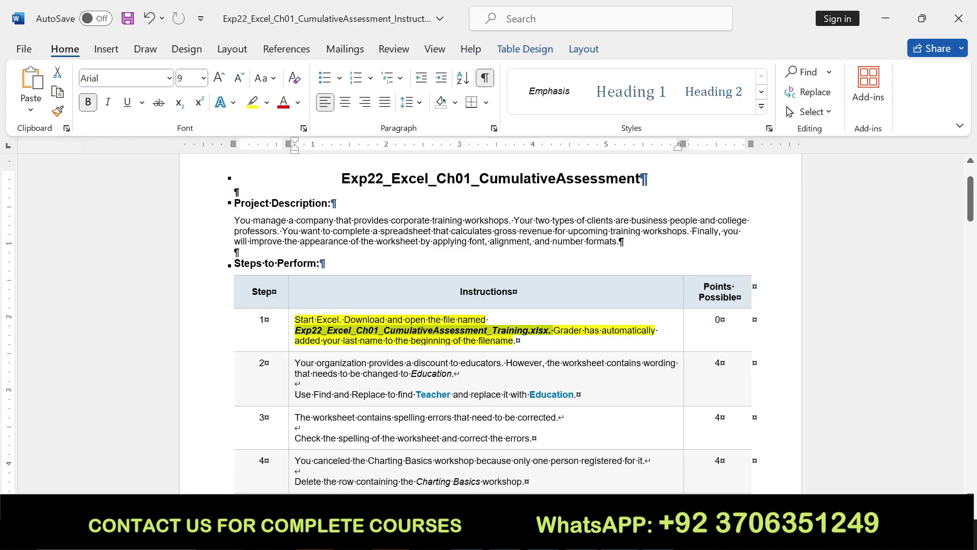
pyautogui.hotkey('ctrl', 'z')
pyautogui.hotkey('ctrl', 'z')
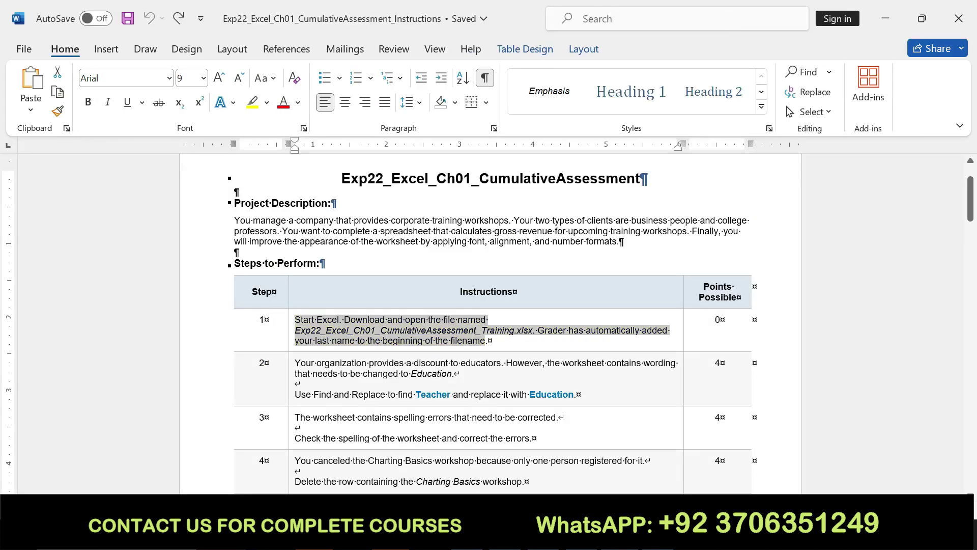
# Highlight step 2's paragraph in yellow and make its Find and Replace line bold
pyautogui.moveTo(294, 362); pyautogui.dragTo(574, 394)
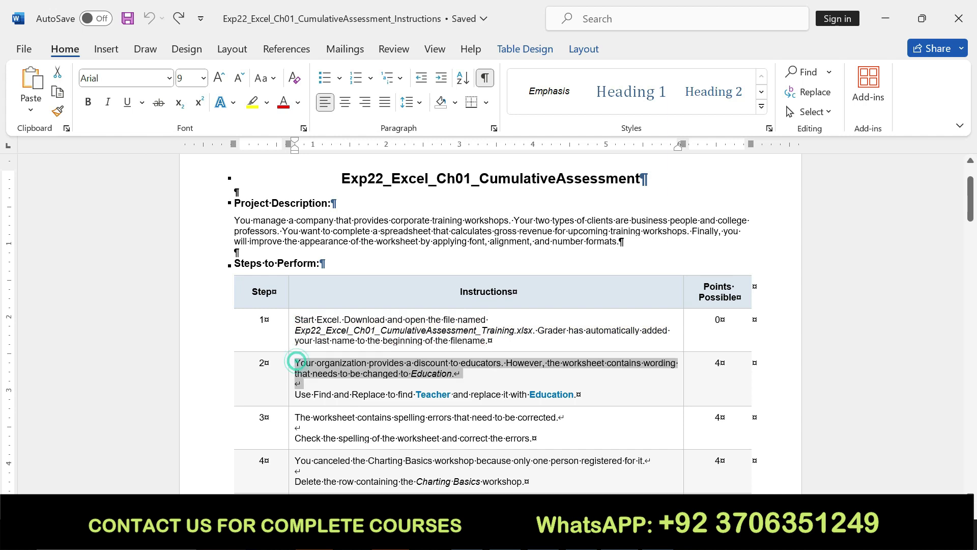
pyautogui.click(613, 372)
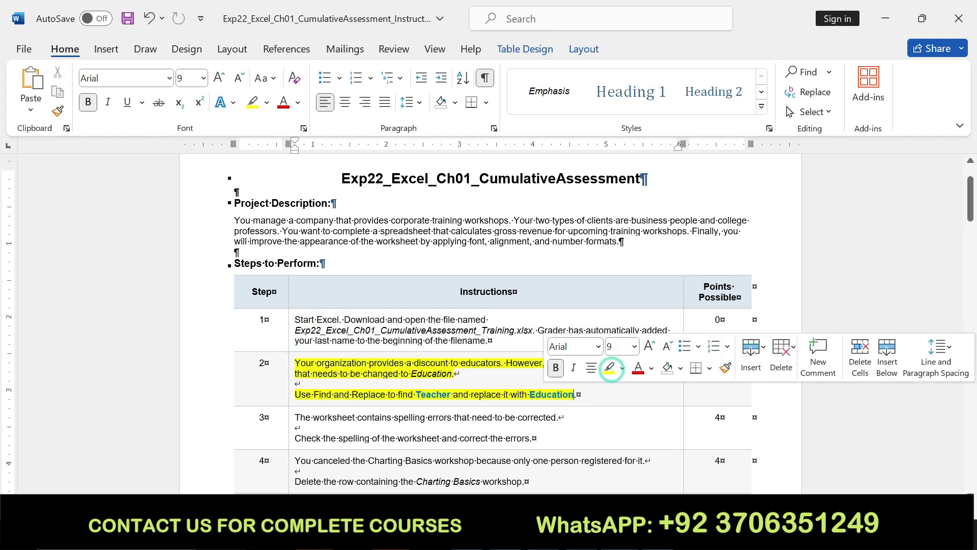
pyautogui.moveTo(295, 362); pyautogui.dragTo(574, 395)
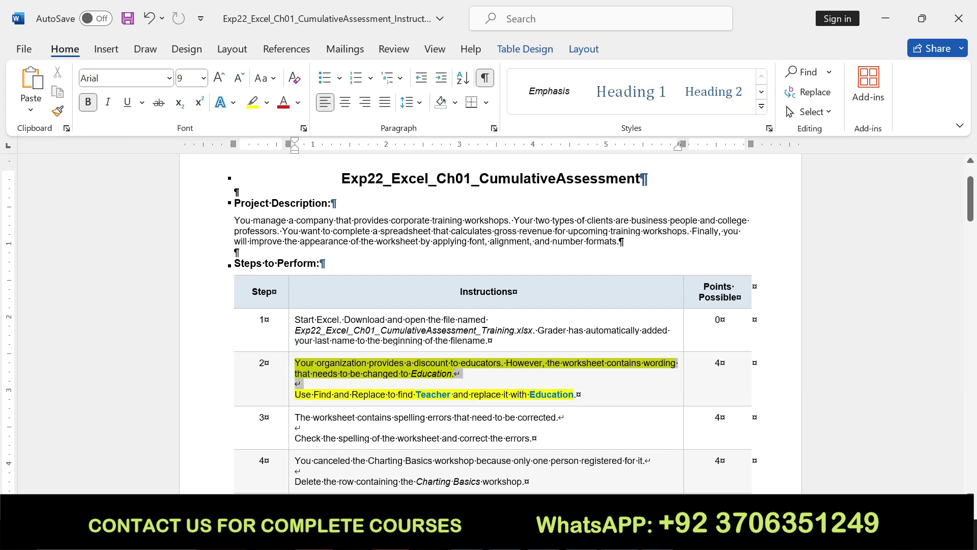
pyautogui.moveTo(296, 394); pyautogui.dragTo(397, 395)
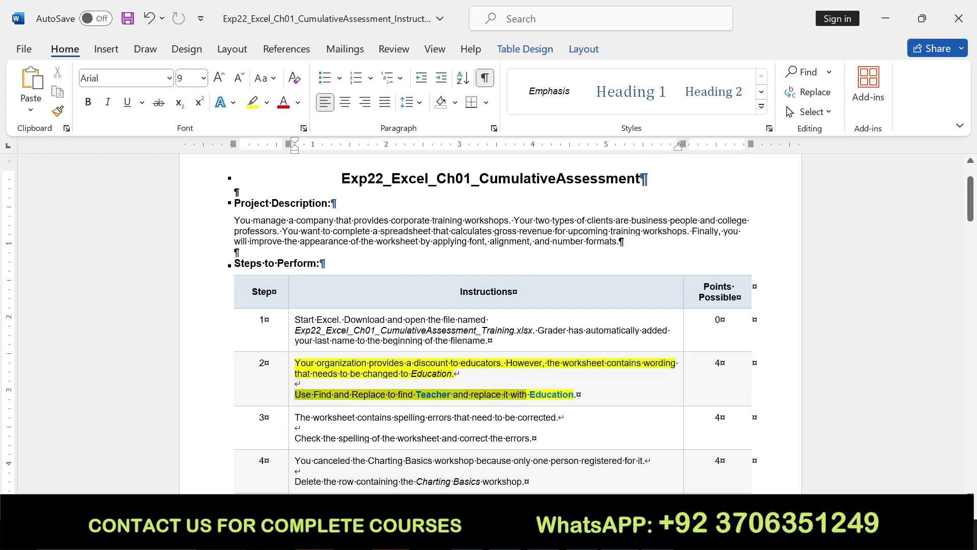
pyautogui.moveTo(396, 395); pyautogui.dragTo(572, 400)
pyautogui.click(552, 370)
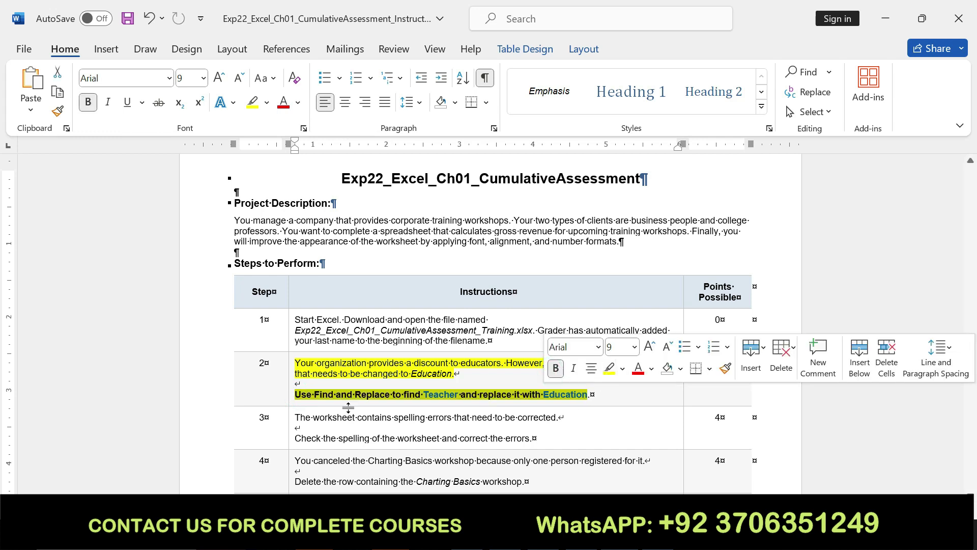
pyautogui.click(299, 394)
pyautogui.moveTo(299, 395); pyautogui.dragTo(587, 395)
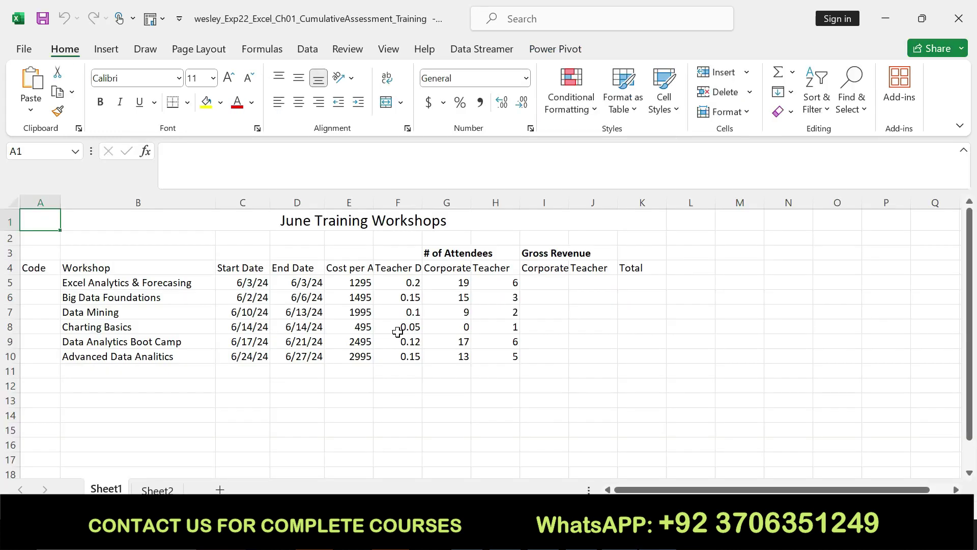
# Open Find and Replace in Excel and enter Teacher as the text to find
pyautogui.click(113, 269)
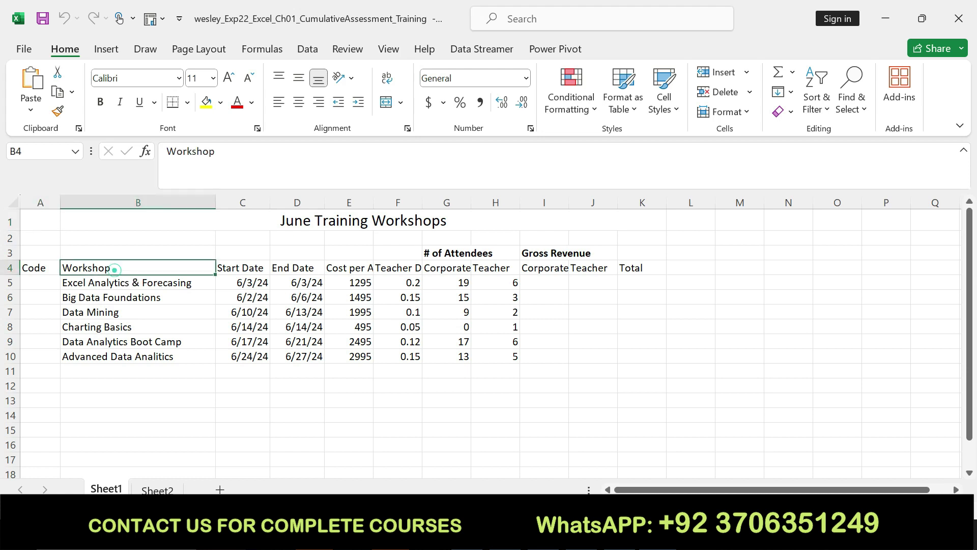
pyautogui.click(852, 116)
pyautogui.click(870, 155)
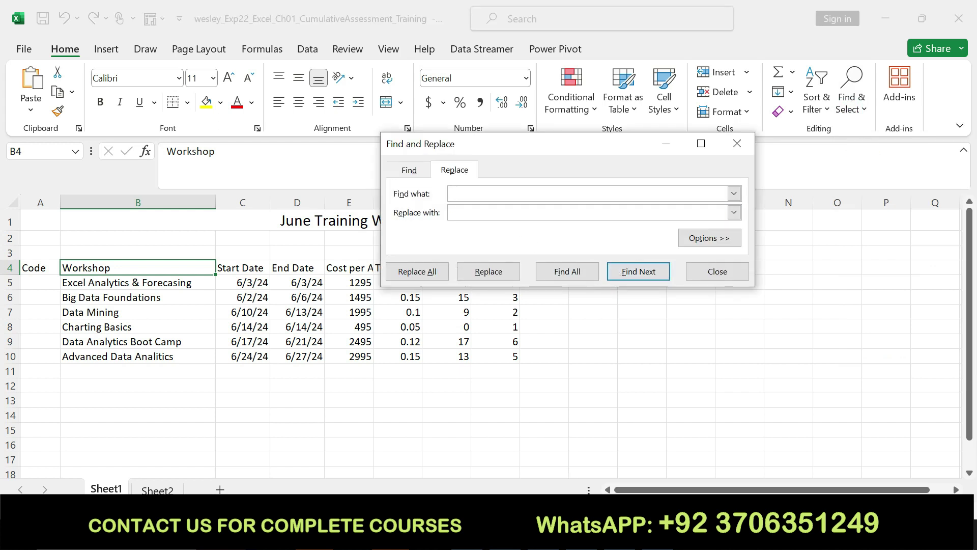
pyautogui.hotkey('alt', 'Tab')
pyautogui.click(445, 400)
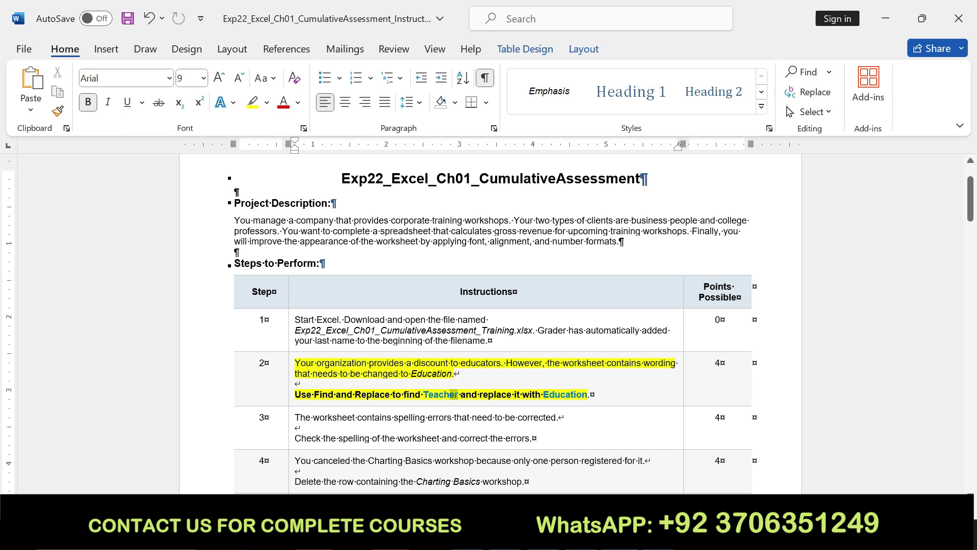
pyautogui.moveTo(458, 395); pyautogui.dragTo(424, 394)
pyautogui.hotkey('ctrl', 'c')
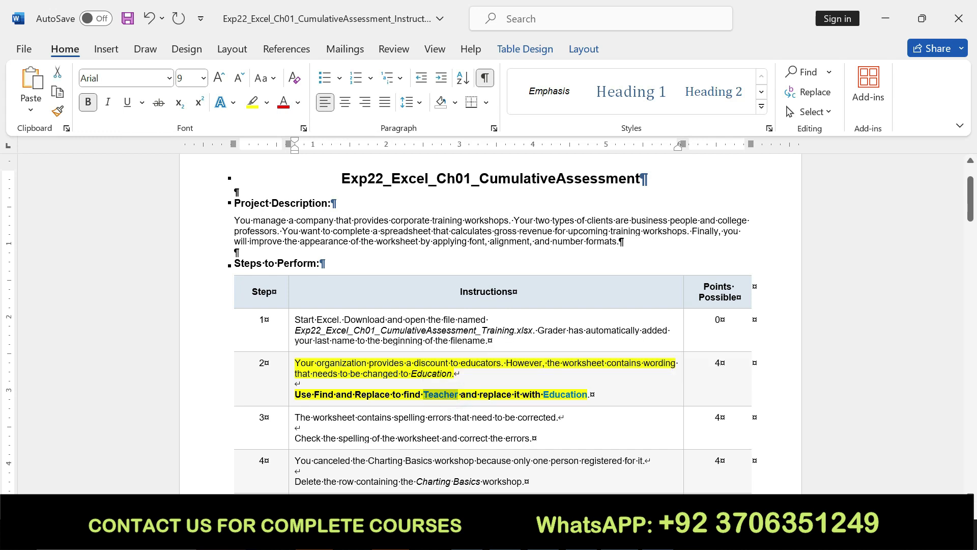
pyautogui.hotkey('alt', 'Tab')
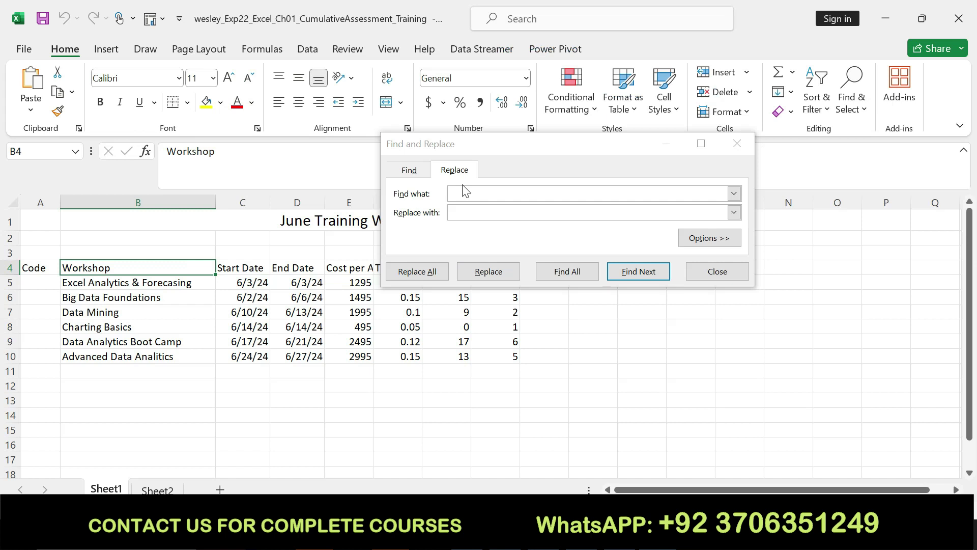
pyautogui.click(464, 193)
pyautogui.hotkey('ctrl', 'v')
pyautogui.click(465, 212)
# Replace all Teacher headings with Education, making 3 replacements, and close the dialog
pyautogui.hotkey('alt', 'Tab')
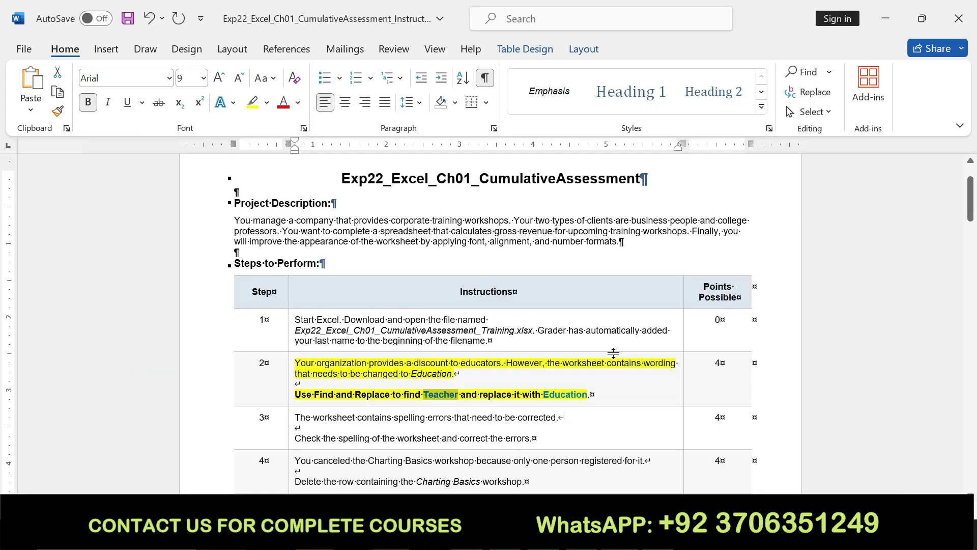
pyautogui.moveTo(543, 395); pyautogui.dragTo(586, 395)
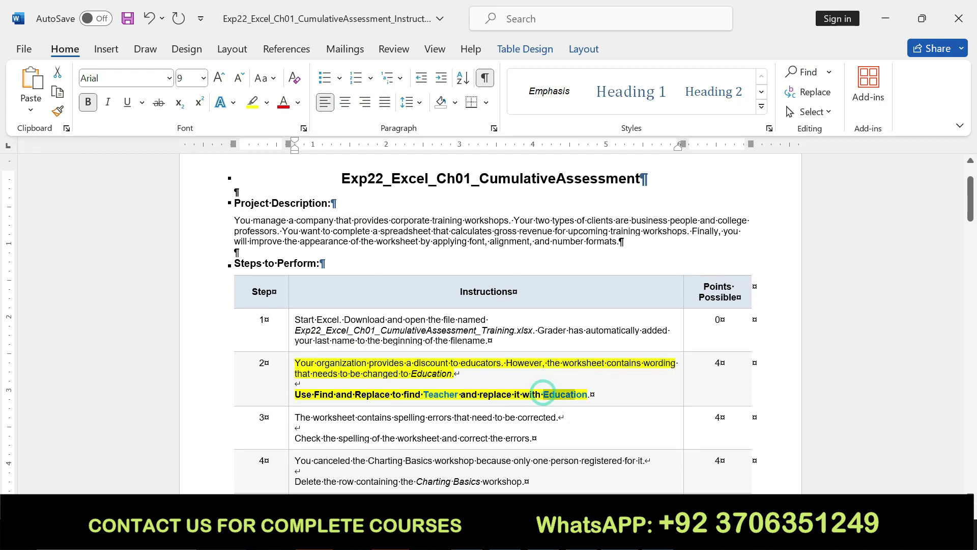
pyautogui.hotkey('ctrl', 'c')
pyautogui.hotkey('alt', 'Tab')
pyautogui.click(483, 215)
pyautogui.hotkey('ctrl', 'v')
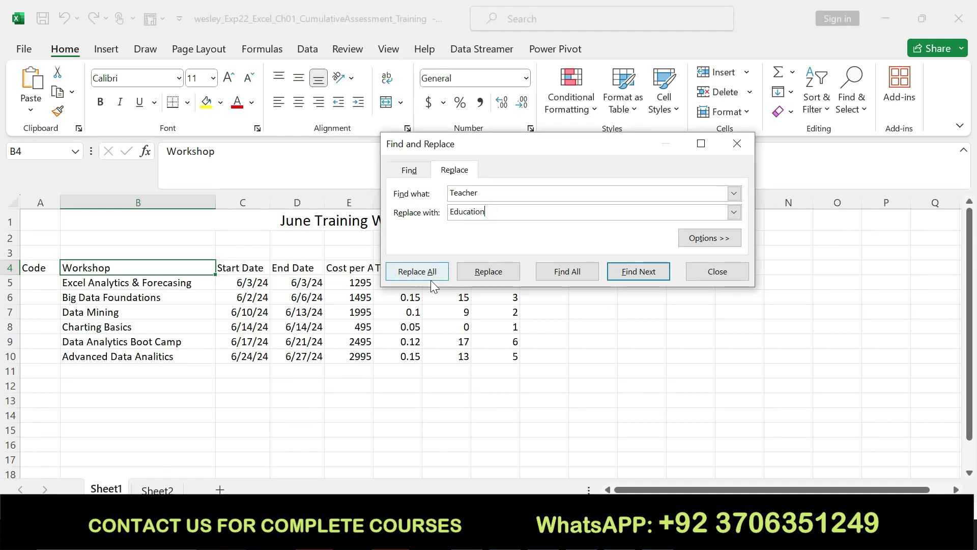
pyautogui.click(423, 271)
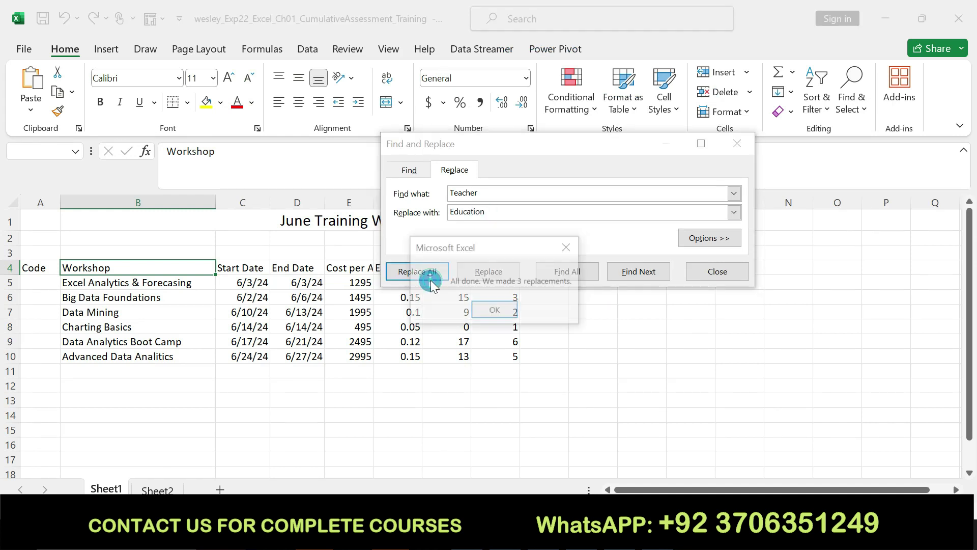
pyautogui.click(515, 312)
pyautogui.click(718, 271)
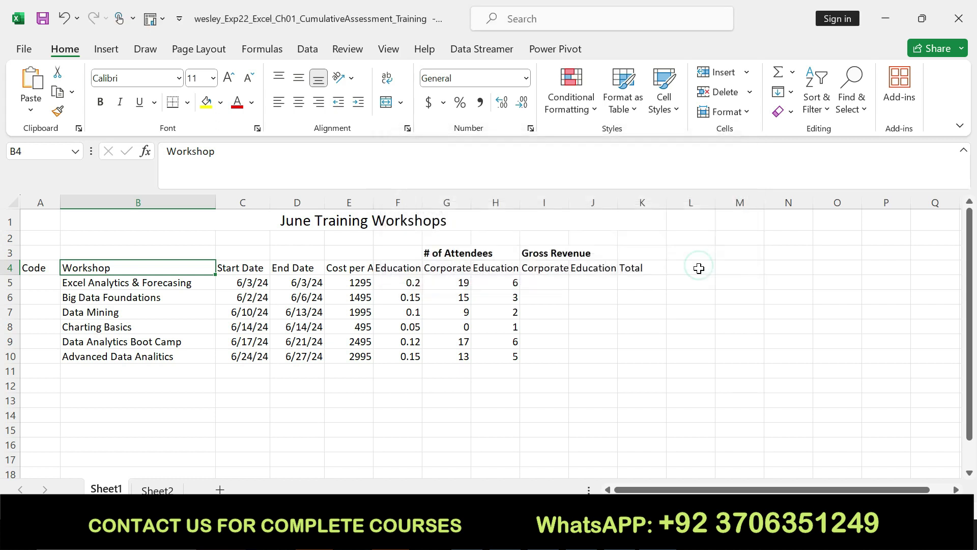
# Highlight the step 3 spelling-correction instructions yellow in Word, then return to Excel
pyautogui.hotkey('alt', 'Tab')
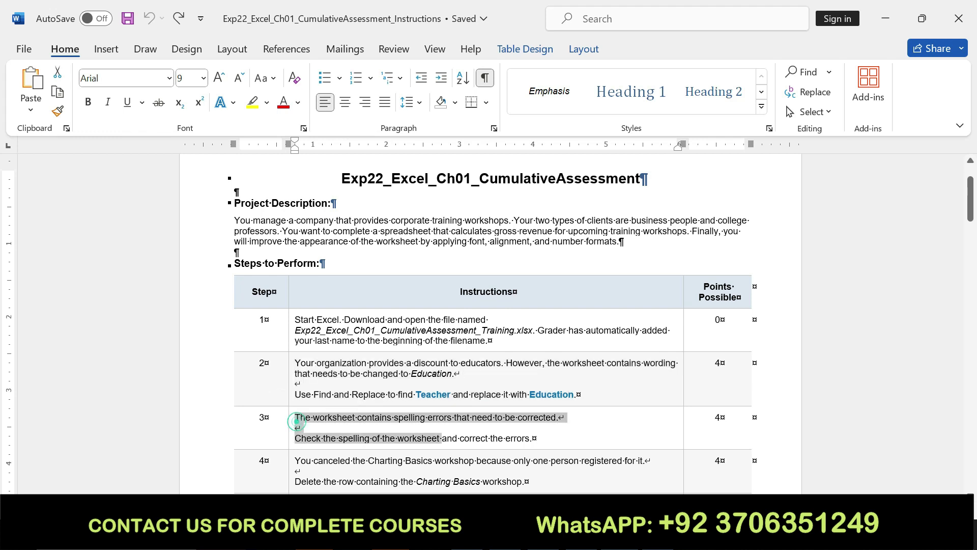
pyautogui.moveTo(295, 417); pyautogui.dragTo(533, 438)
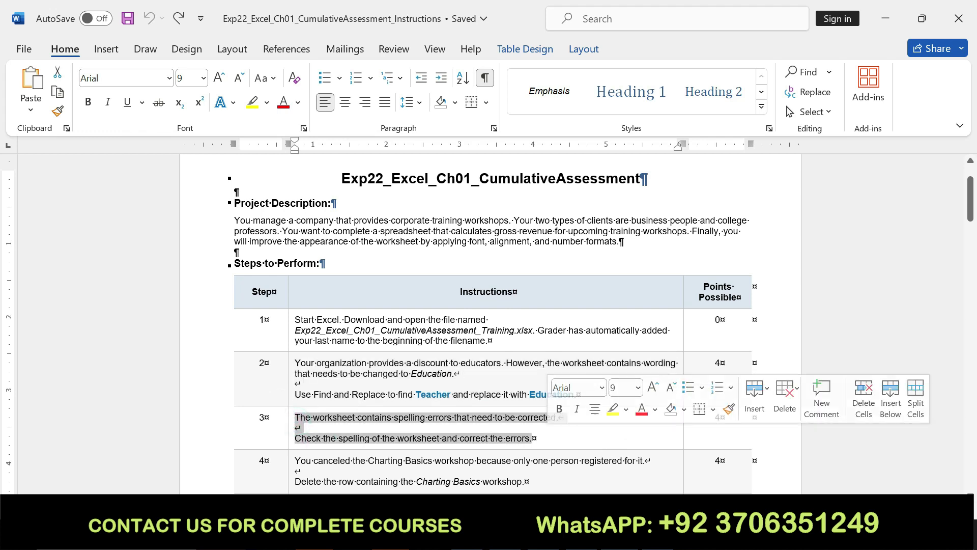
pyautogui.click(612, 410)
pyautogui.moveTo(295, 438); pyautogui.dragTo(533, 438)
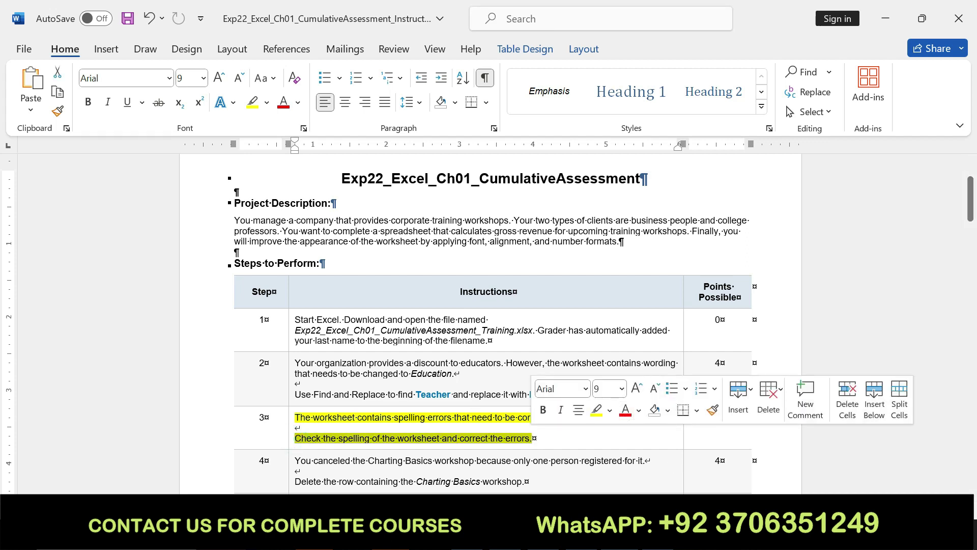
pyautogui.hotkey('alt', 'Tab')
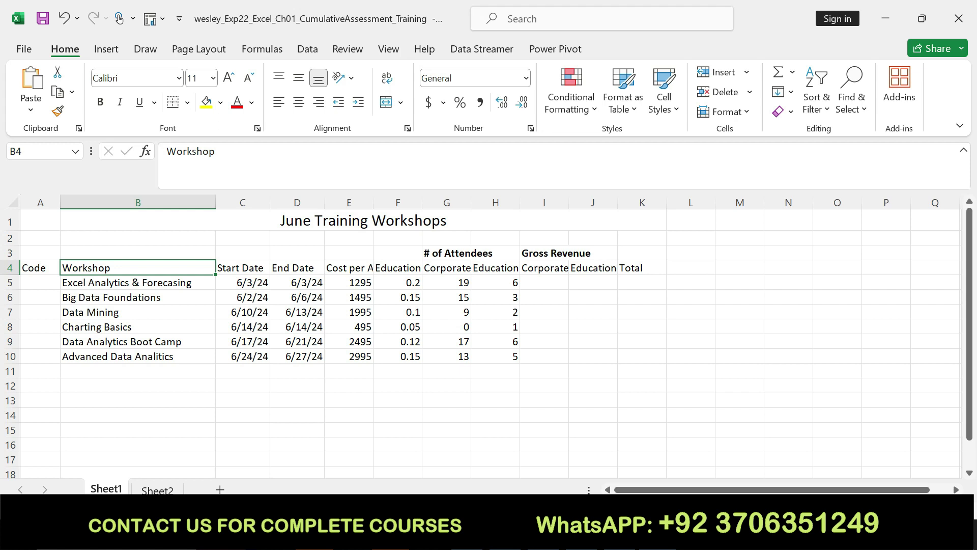
# Spell-check the sheet, correcting Forecasing to Forecasting and Analitics to Analytics everywhere
pyautogui.hotkey('alt', 'Tab')
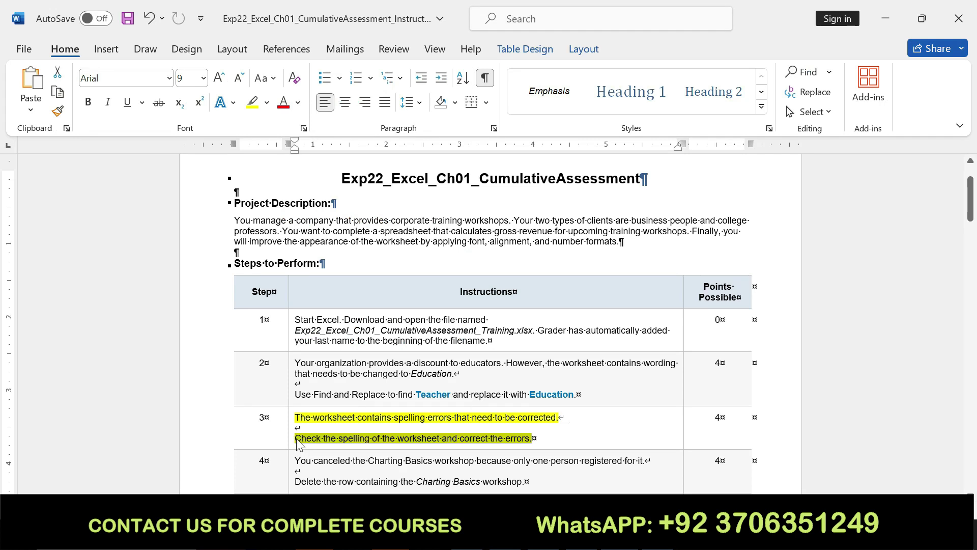
pyautogui.moveTo(296, 438); pyautogui.dragTo(532, 438)
pyautogui.hotkey('alt', 'Tab')
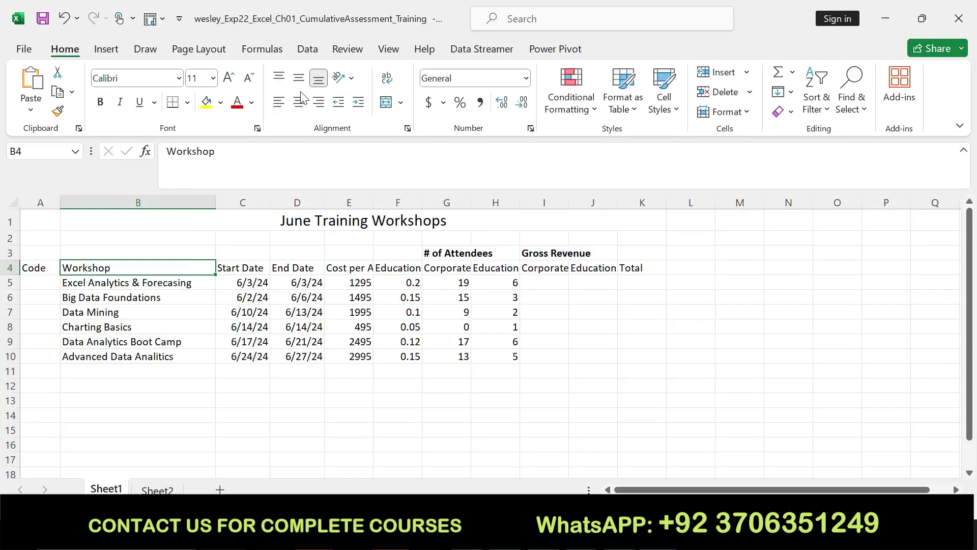
pyautogui.click(348, 48)
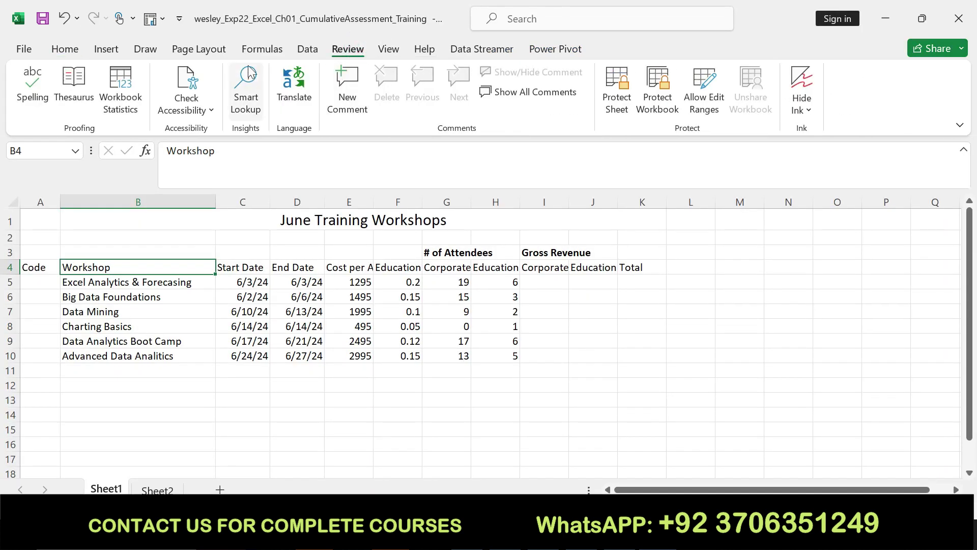
pyautogui.click(33, 85)
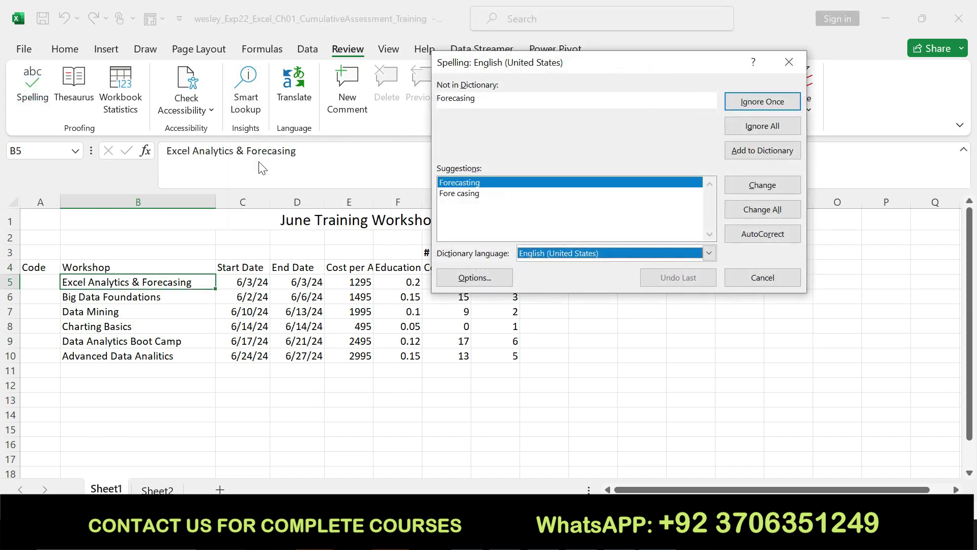
pyautogui.click(742, 210)
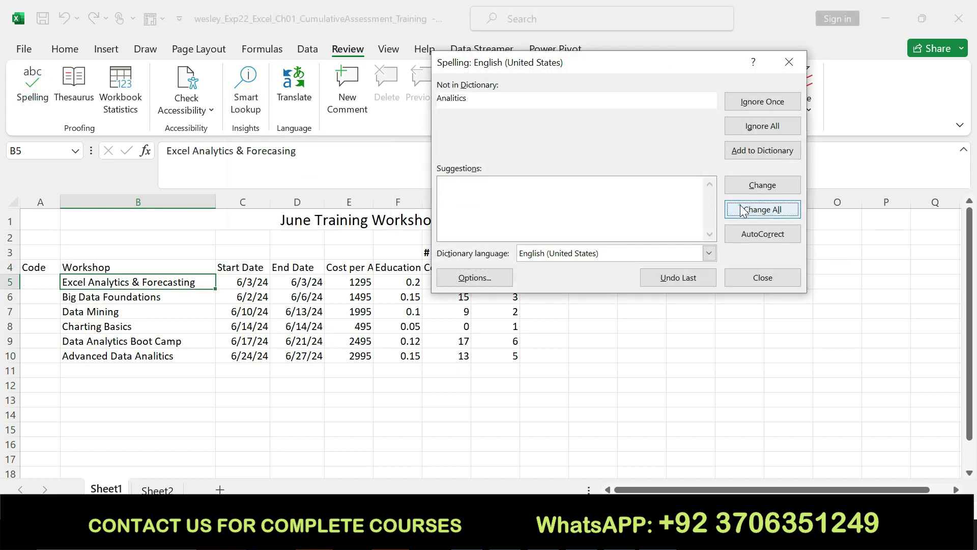
pyautogui.click(743, 210)
pyautogui.click(457, 309)
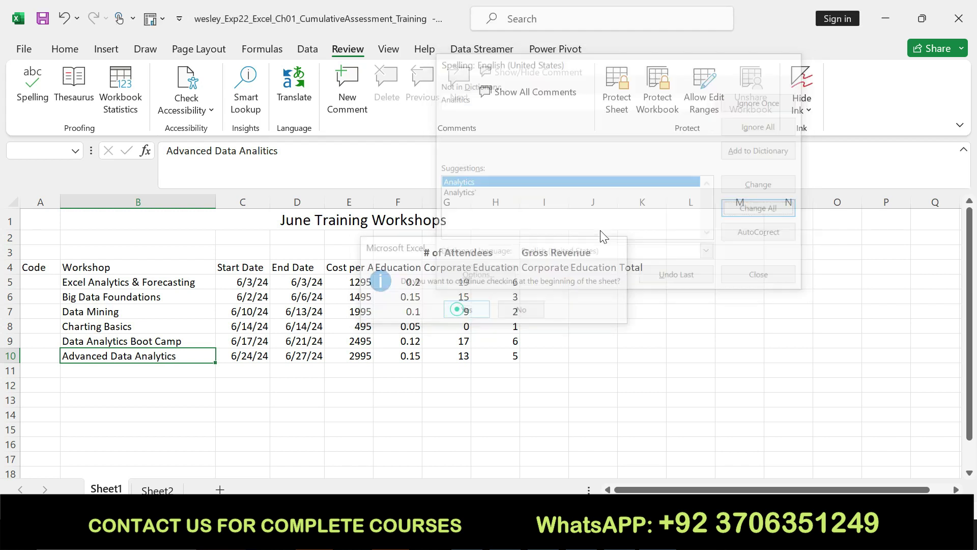
pyautogui.click(573, 245)
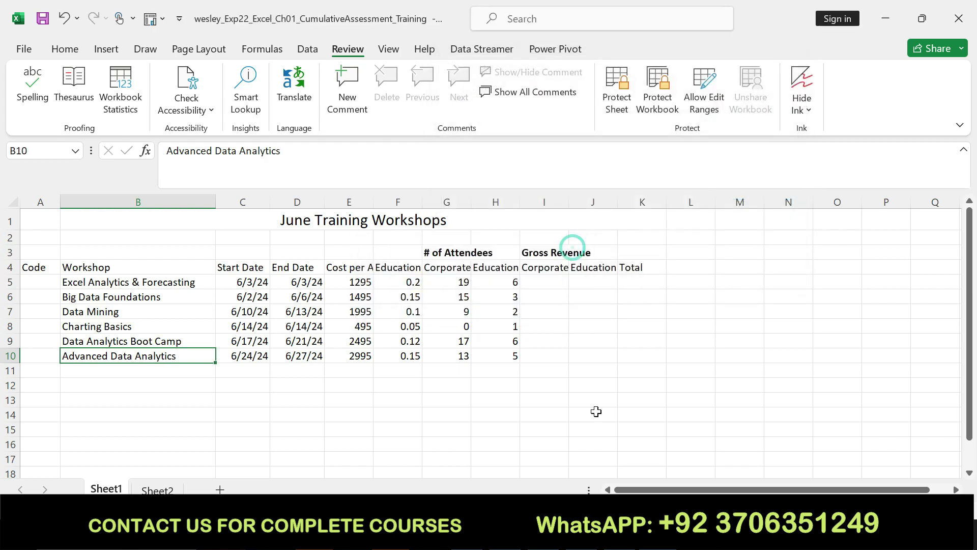
pyautogui.hotkey('alt', 'Tab')
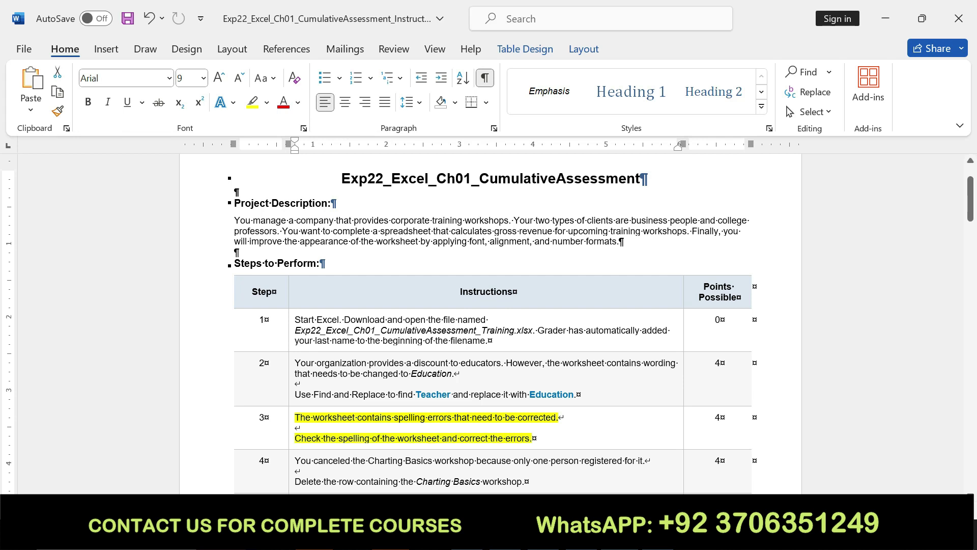
# Highlight step 4's instructions about deleting the Charting Basics row in yellow
pyautogui.scroll(-3, 289, 370)
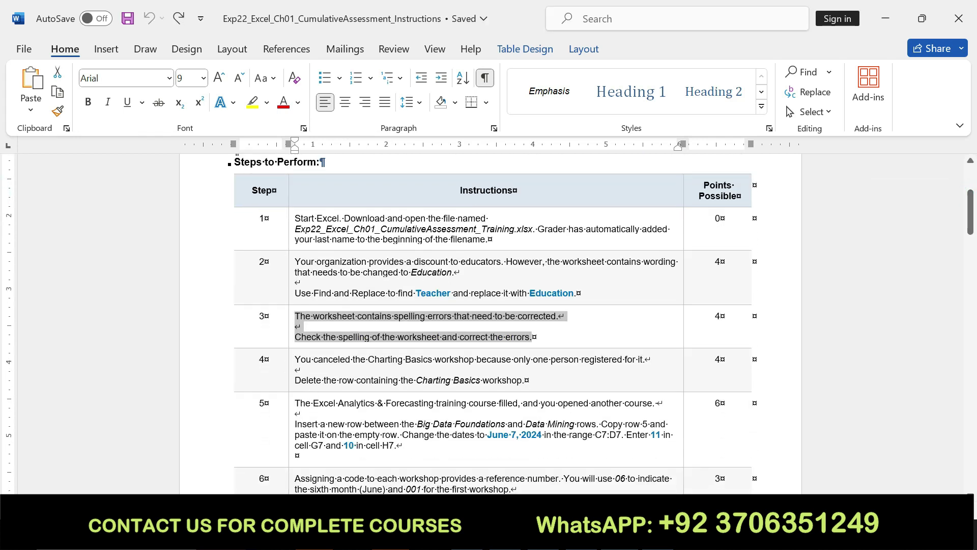
pyautogui.moveTo(295, 359); pyautogui.dragTo(529, 380)
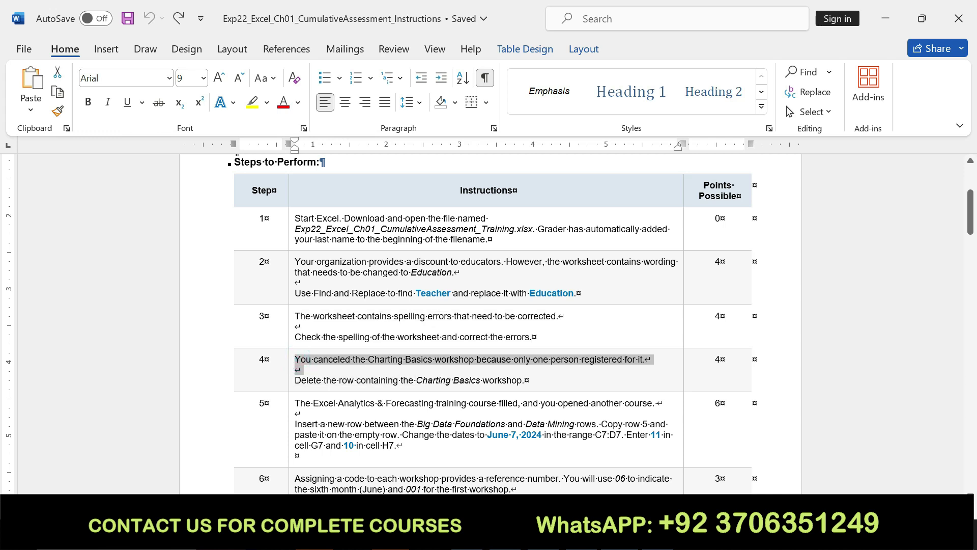
pyautogui.click(585, 353)
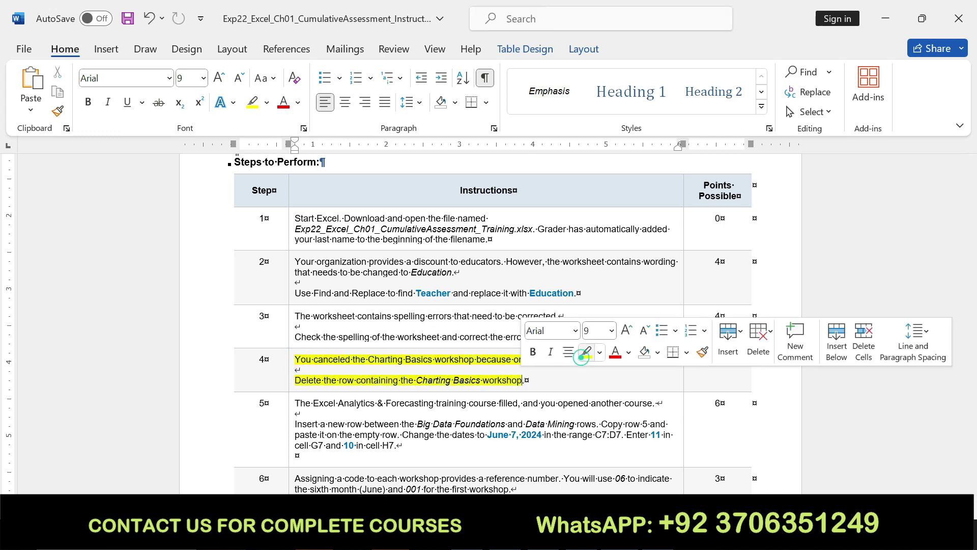
pyautogui.moveTo(292, 359); pyautogui.dragTo(509, 381)
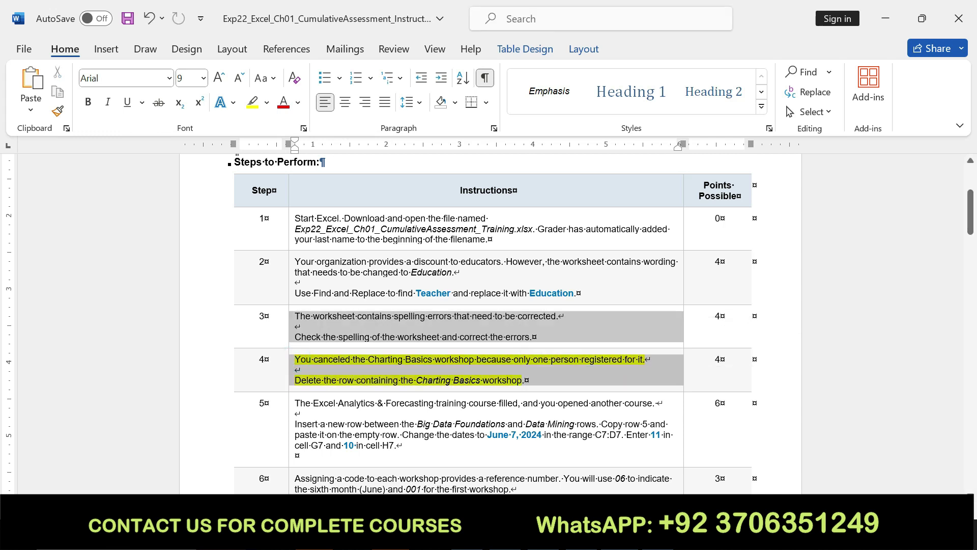
pyautogui.click(302, 381)
pyautogui.moveTo(295, 381); pyautogui.dragTo(522, 380)
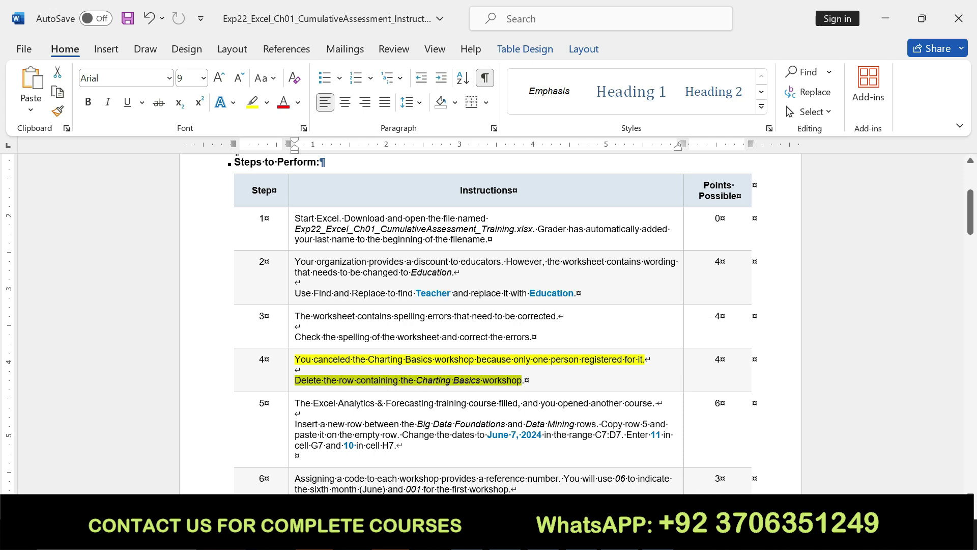
pyautogui.hotkey('alt', 'Tab')
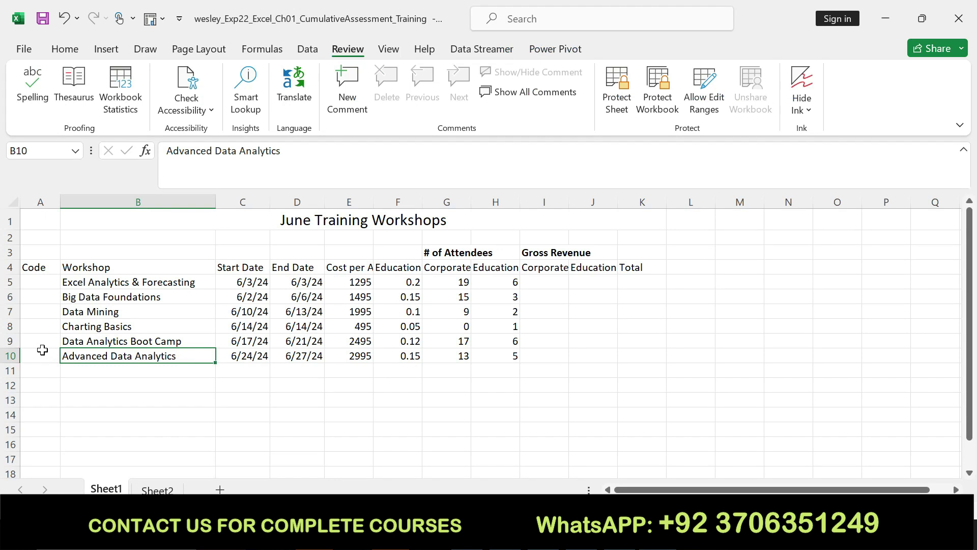
# Delete row 8, Charting Basics, so Data Analytics Boot Camp moves up to row 8
pyautogui.click(11, 326)
pyautogui.rightClick(10, 326)
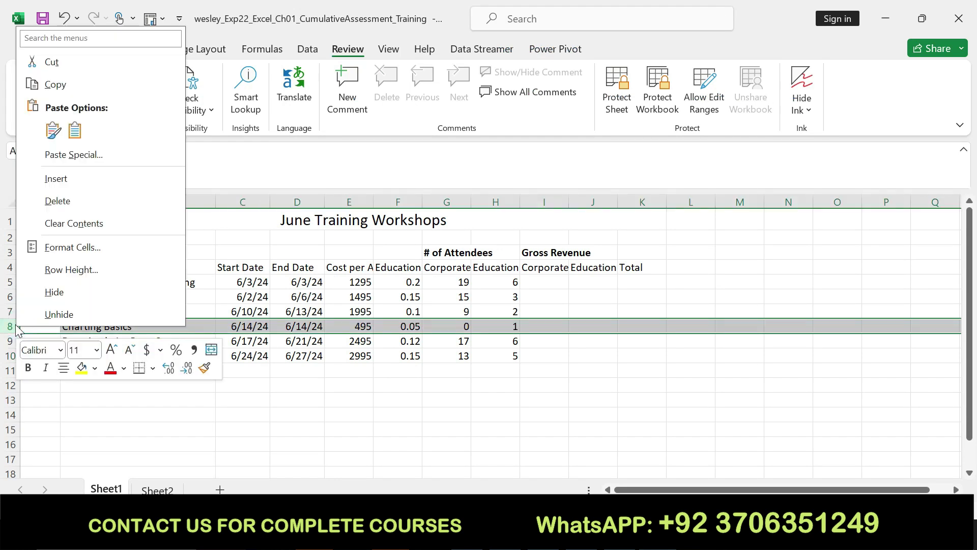
pyautogui.click(55, 201)
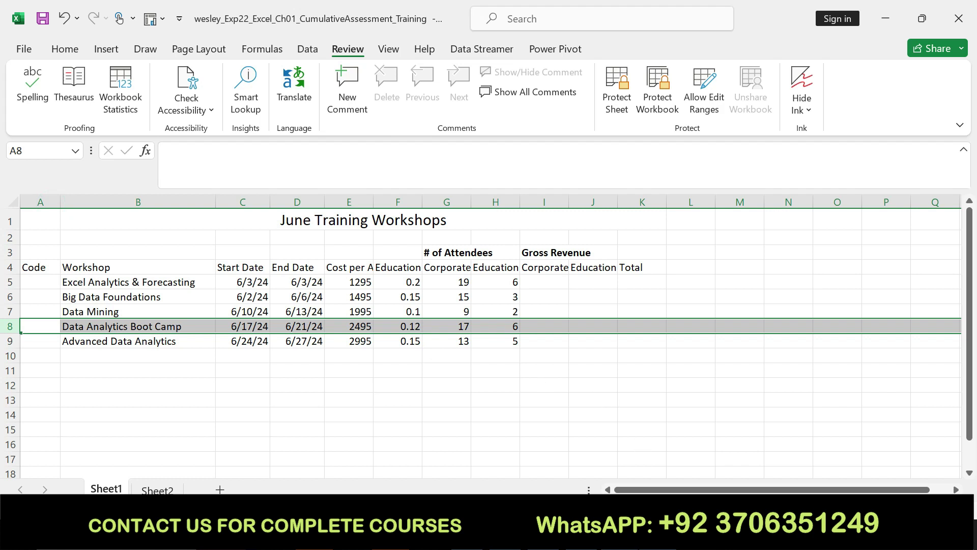
pyautogui.hotkey('alt', 'Tab')
pyautogui.hotkey('ctrl', 'z')
pyautogui.hotkey('ctrl', 'z')
# Highlight step 5's instructions about inserting a row between Big Data Foundations and Data Mining
pyautogui.hotkey('ctrl', 's')
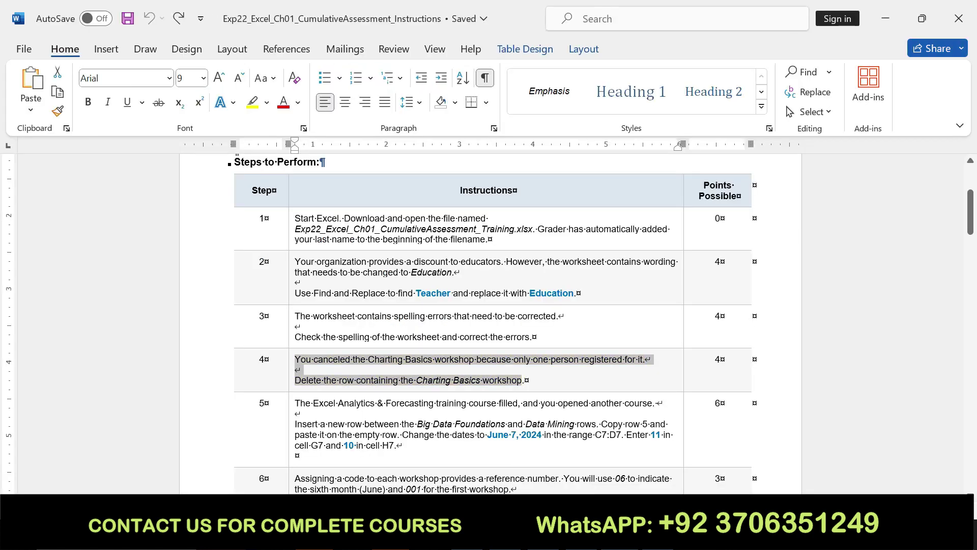
pyautogui.moveTo(295, 402); pyautogui.dragTo(403, 445)
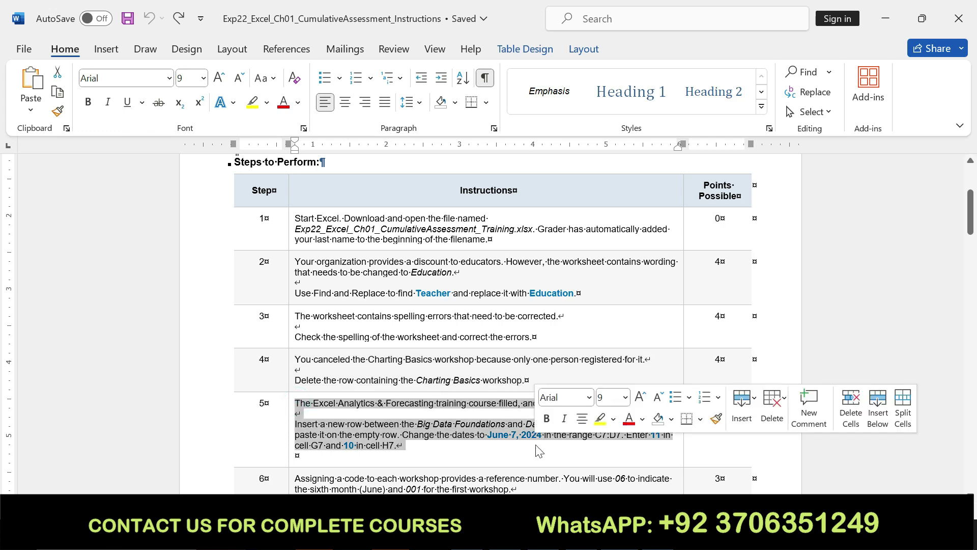
pyautogui.click(596, 419)
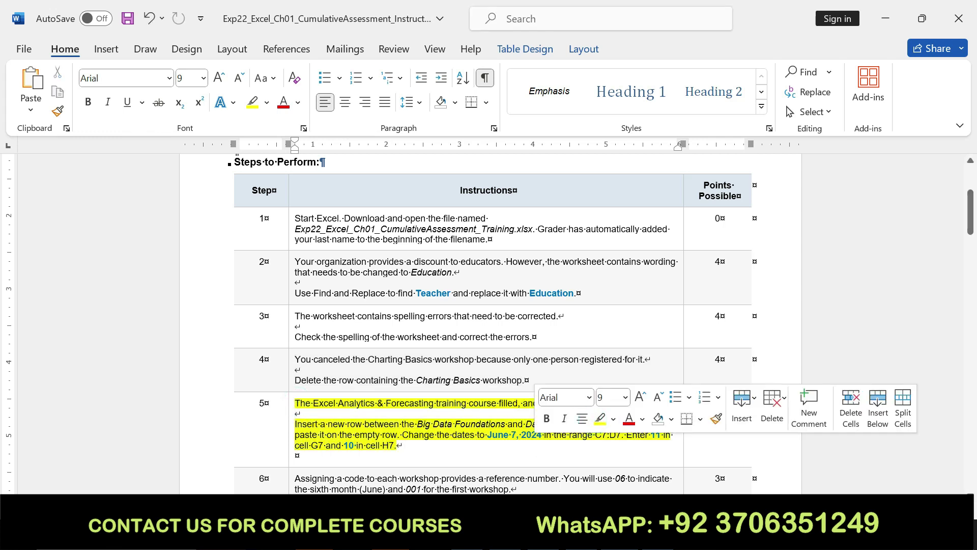
pyautogui.moveTo(295, 424)
pyautogui.mouseDown()
pyautogui.moveTo(551, 424)
pyautogui.moveTo(442, 439)
pyautogui.mouseUp()
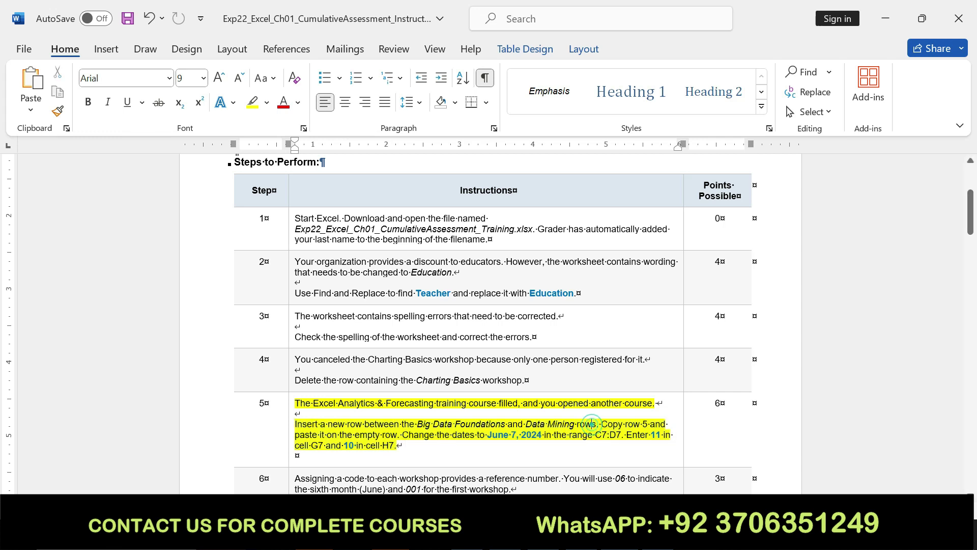
pyautogui.moveTo(592, 425); pyautogui.dragTo(295, 424)
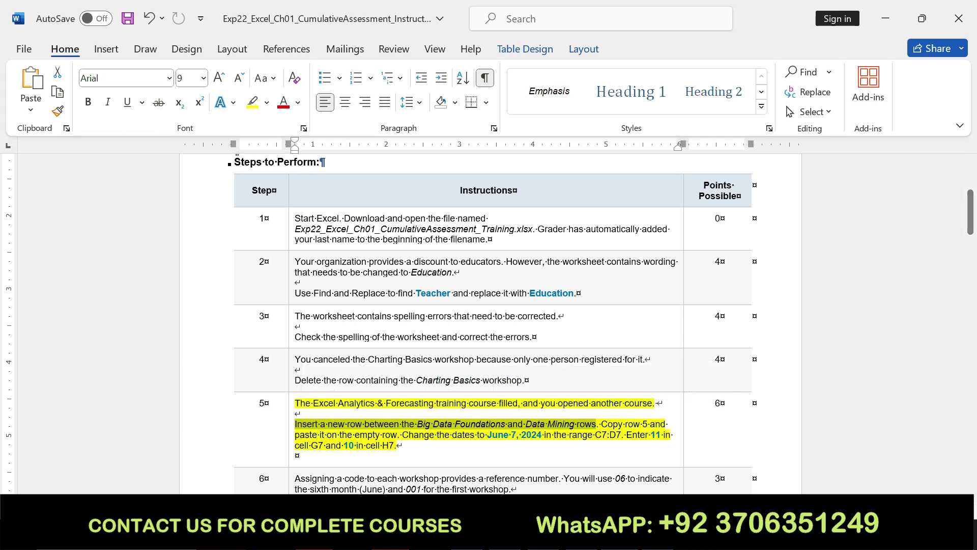
pyautogui.hotkey('alt', 'Tab')
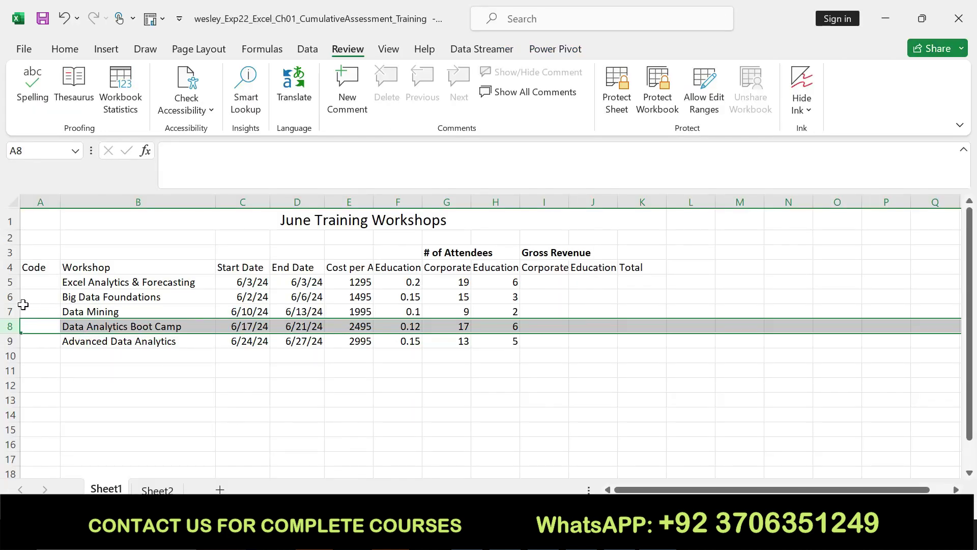
# Insert an empty row 7 above the Data Mining row
pyautogui.click(10, 312)
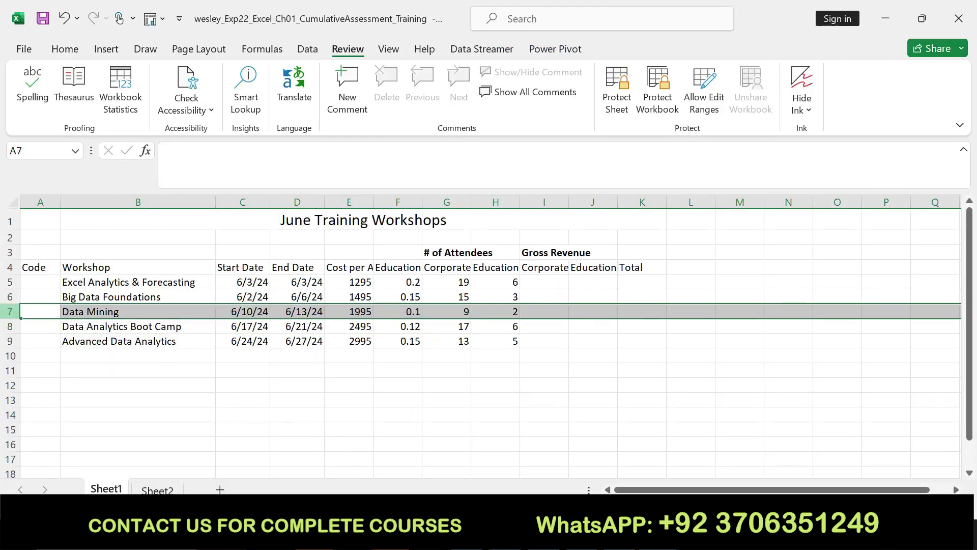
pyautogui.rightClick(15, 312)
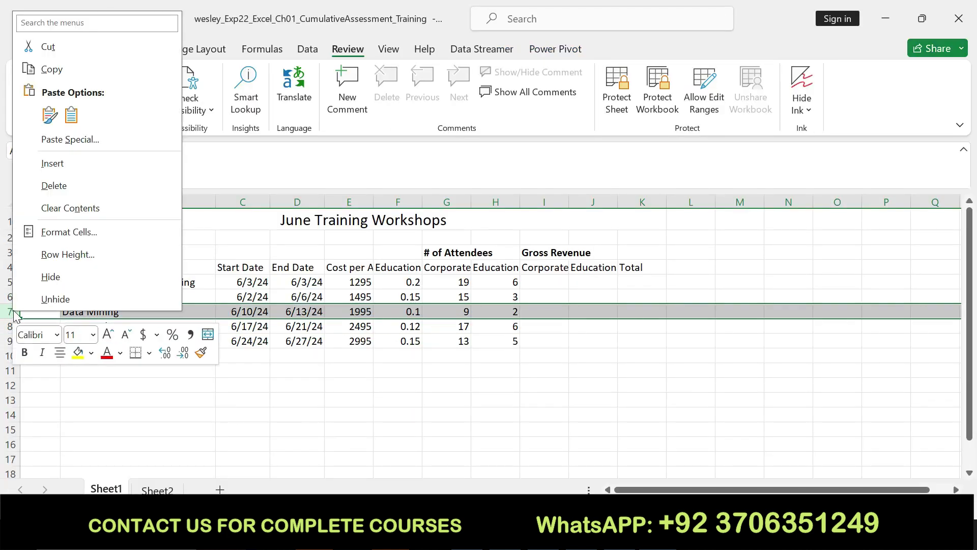
pyautogui.click(57, 167)
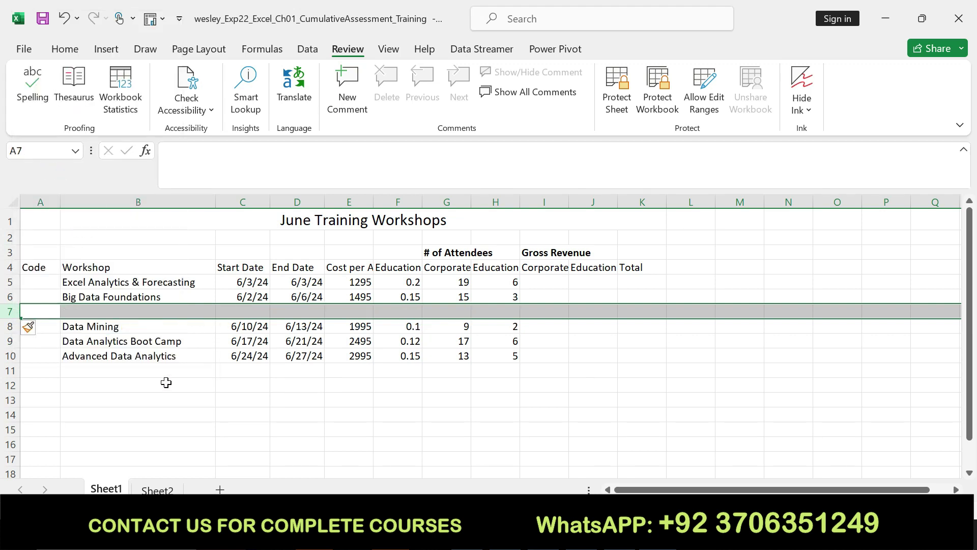
pyautogui.hotkey('alt', 'Tab')
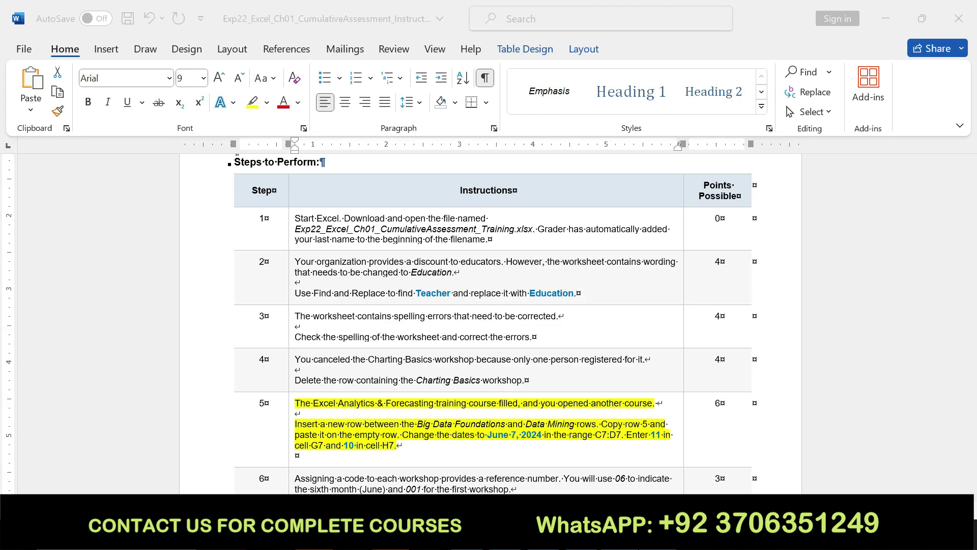
pyautogui.moveTo(601, 424); pyautogui.dragTo(666, 424)
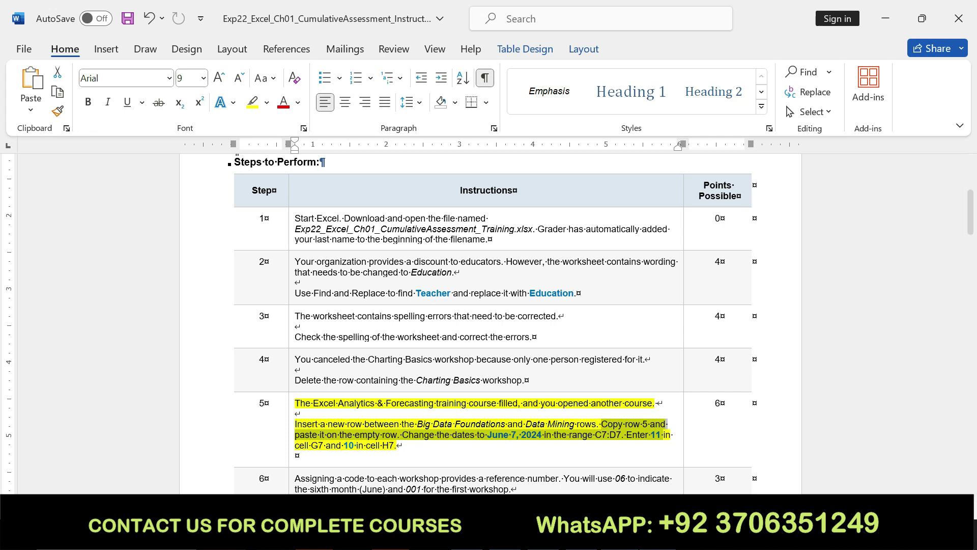
pyautogui.hotkey('alt', 'Tab')
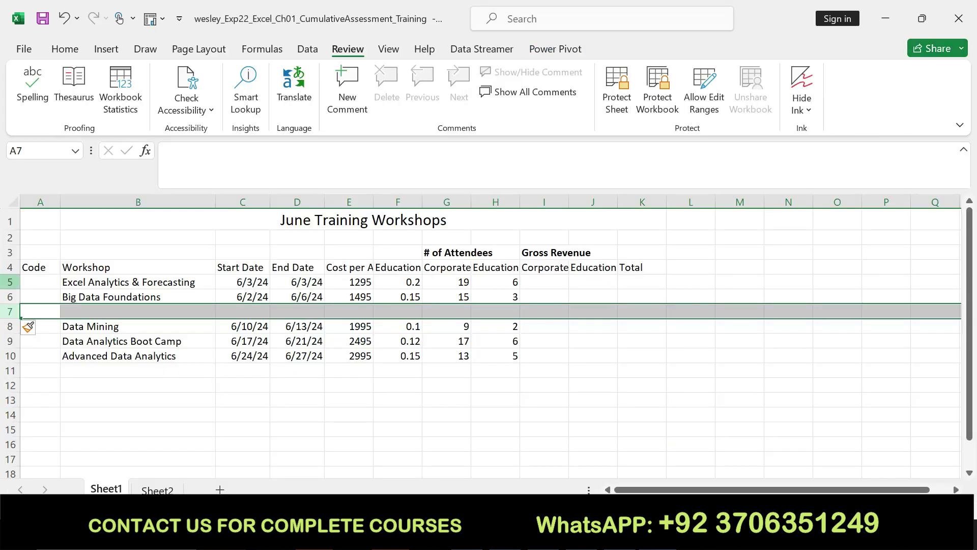
# Copy the Excel Analytics & Forecasting row 5 into the new row 7
pyautogui.click(10, 282)
pyautogui.rightClick(10, 282)
pyautogui.click(52, 275)
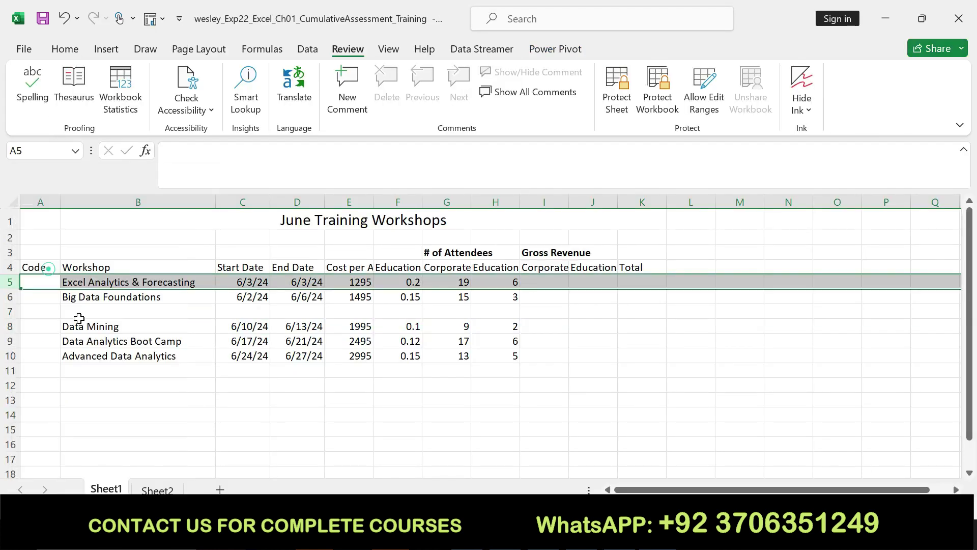
pyautogui.click(39, 313)
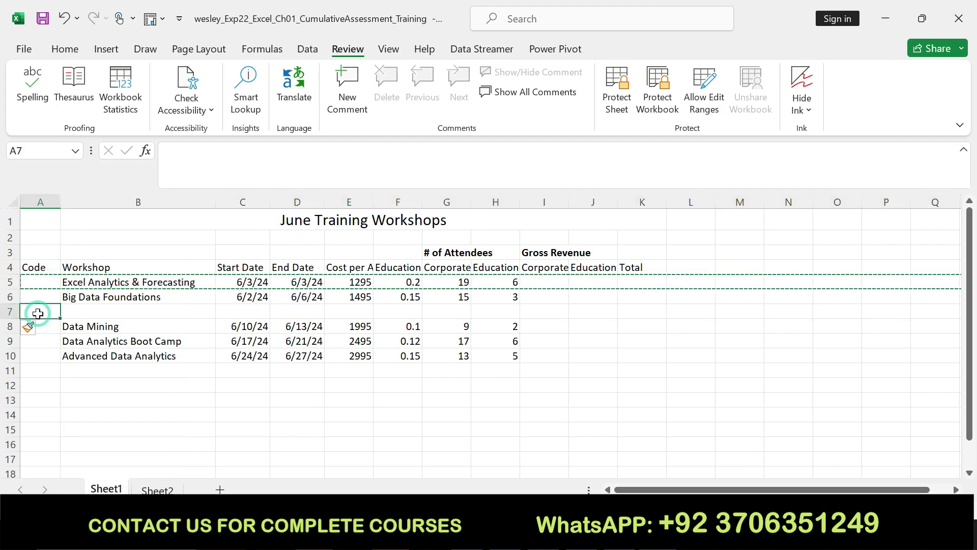
pyautogui.hotkey('ctrl', 'v')
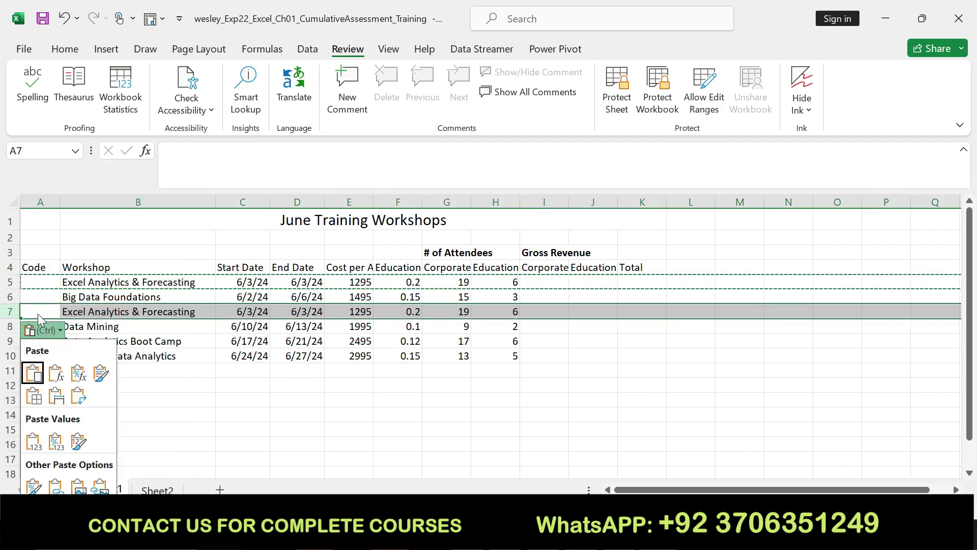
pyautogui.click(38, 314)
pyautogui.press('Escape')
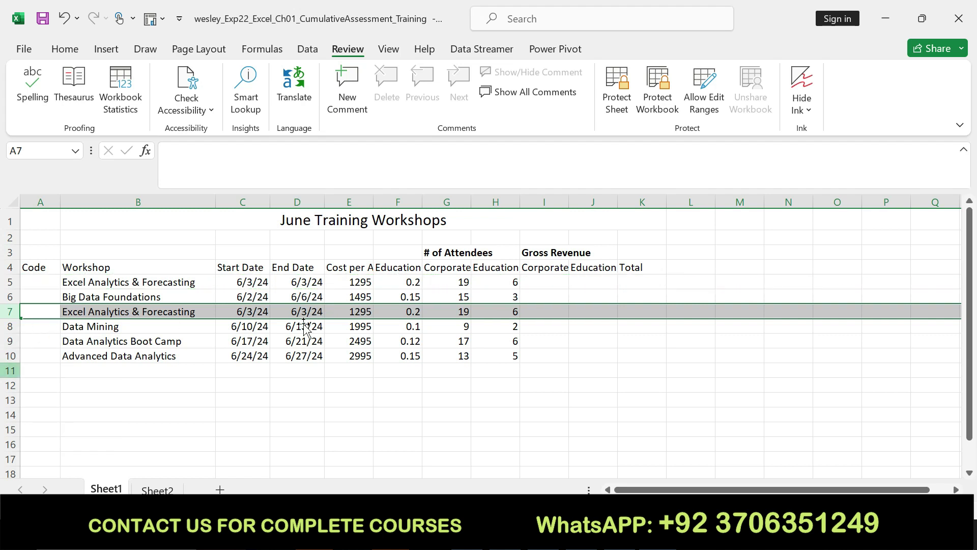
pyautogui.hotkey('alt', 'Tab')
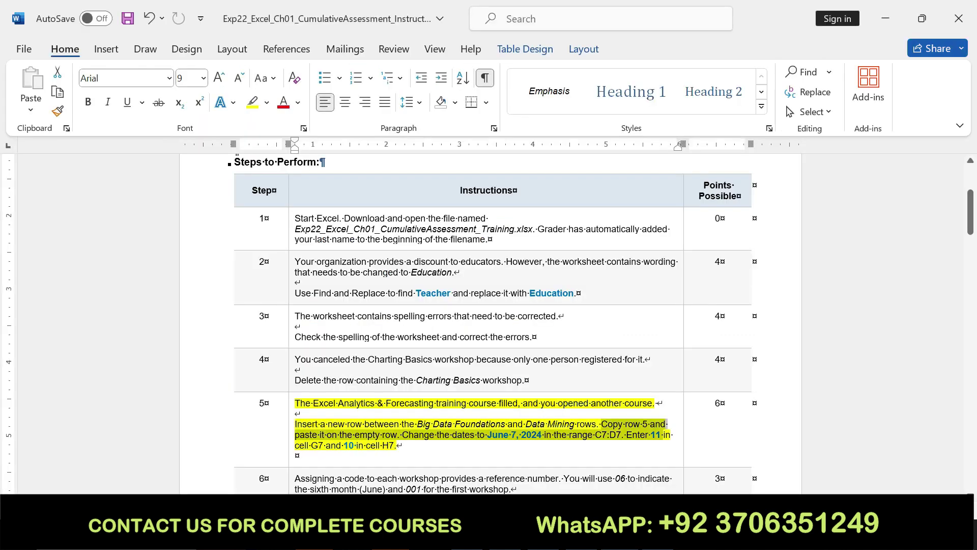
# Change the start date in C7 to 6/7/24
pyautogui.click(426, 437)
pyautogui.moveTo(402, 434)
pyautogui.mouseDown()
pyautogui.moveTo(406, 445)
pyautogui.moveTo(543, 436)
pyautogui.mouseUp()
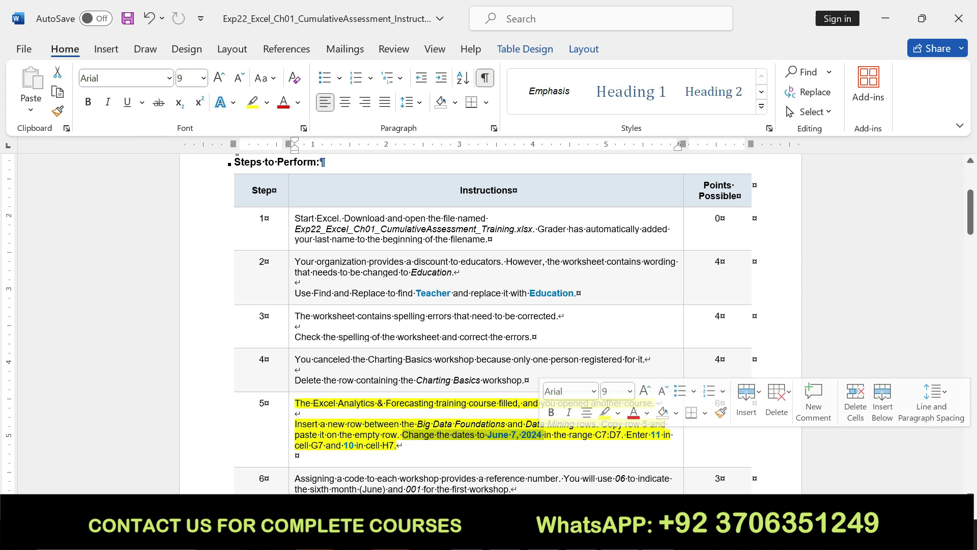
pyautogui.hotkey('alt', 'Tab')
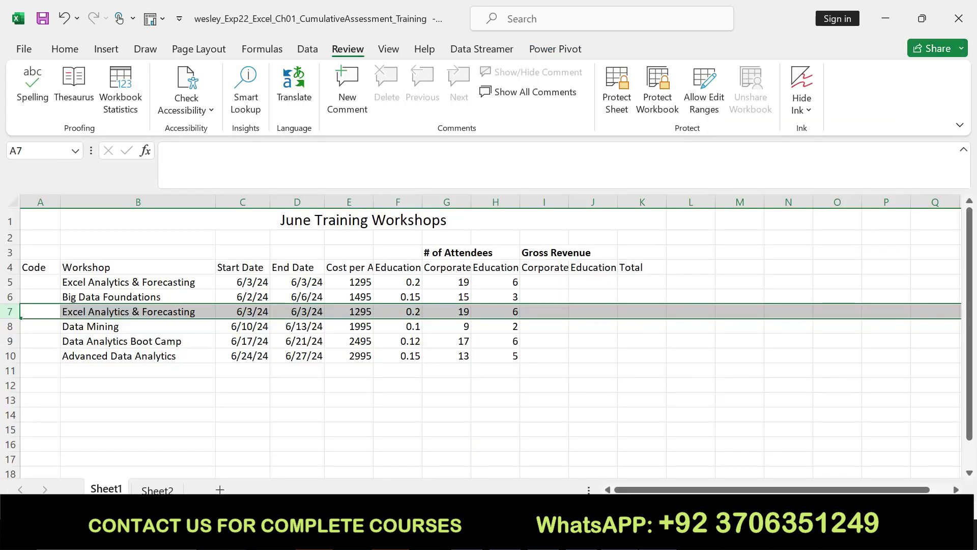
pyautogui.click(244, 311)
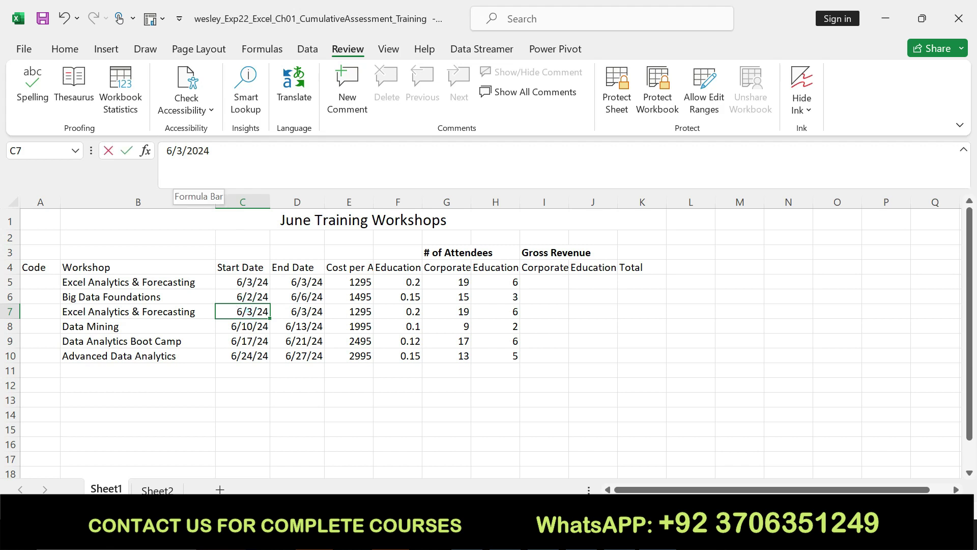
pyautogui.click(181, 153)
pyautogui.press('BackSpace')
pyautogui.write('7')
pyautogui.press('Return')
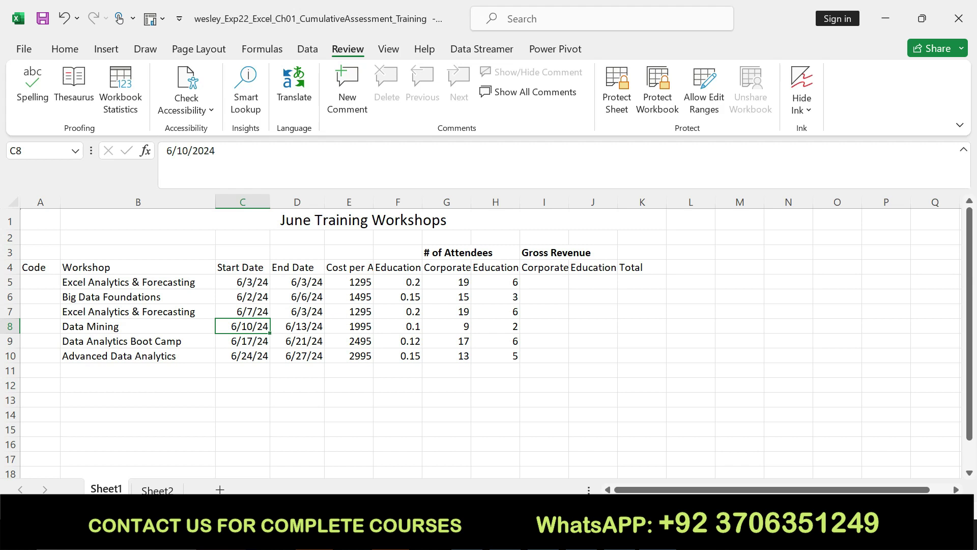
# Change the end date in D7 to 6/7/24
pyautogui.click(305, 310)
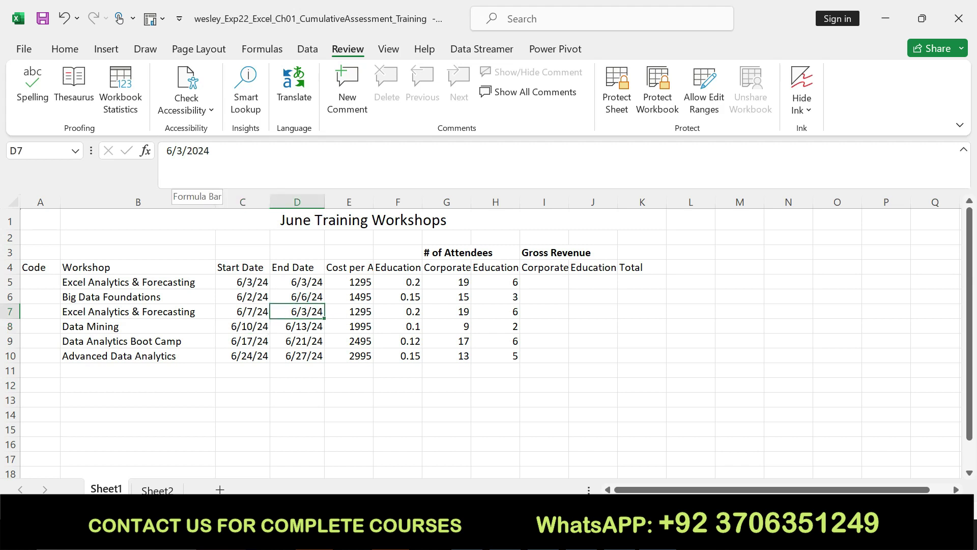
pyautogui.click(179, 150)
pyautogui.press('BackSpace')
pyautogui.write('7')
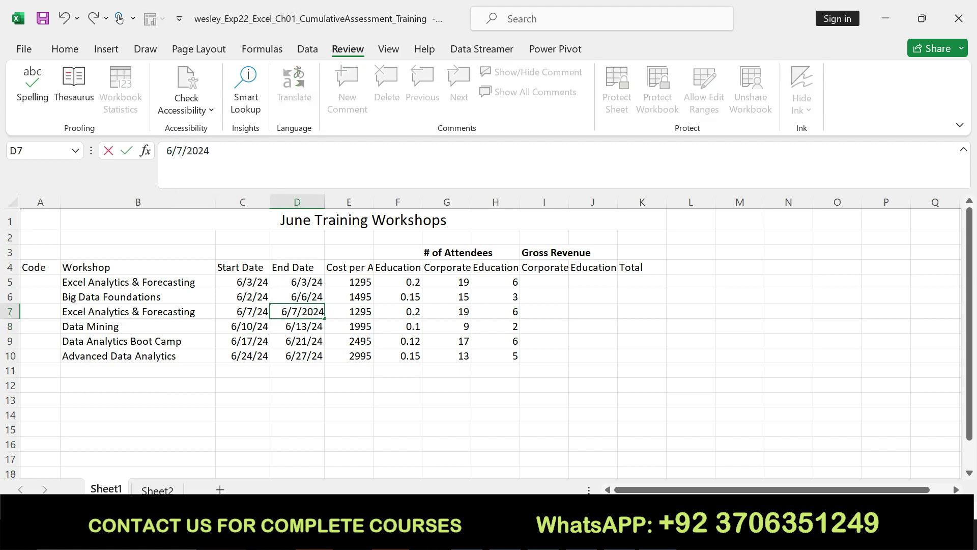
pyautogui.press('Return')
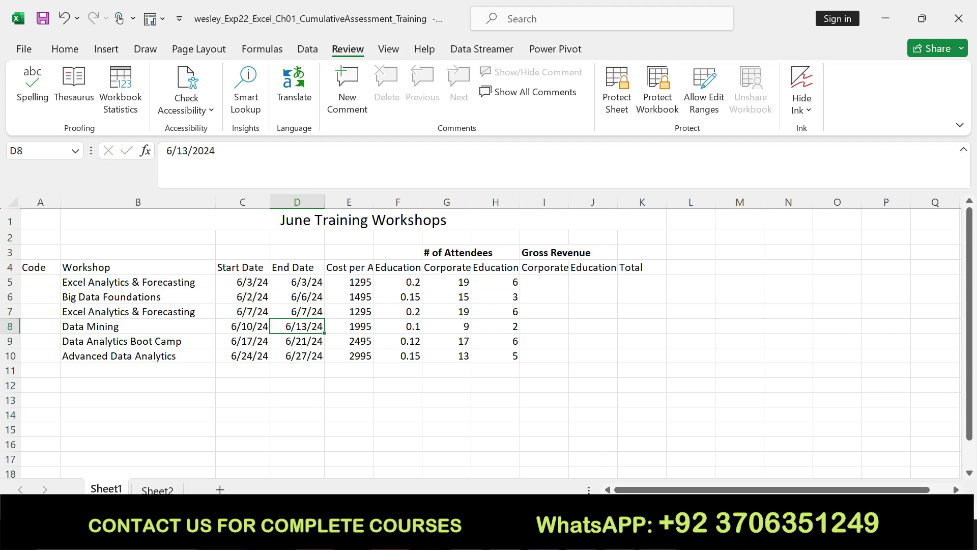
pyautogui.hotkey('alt', 'Tab')
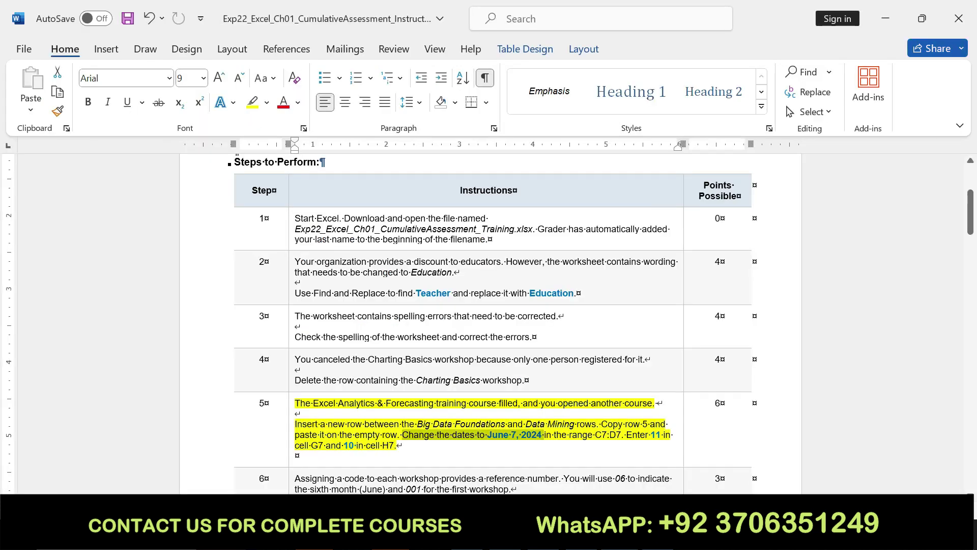
# Enter 11 Corporate attendees in G7
pyautogui.moveTo(626, 434); pyautogui.dragTo(404, 445)
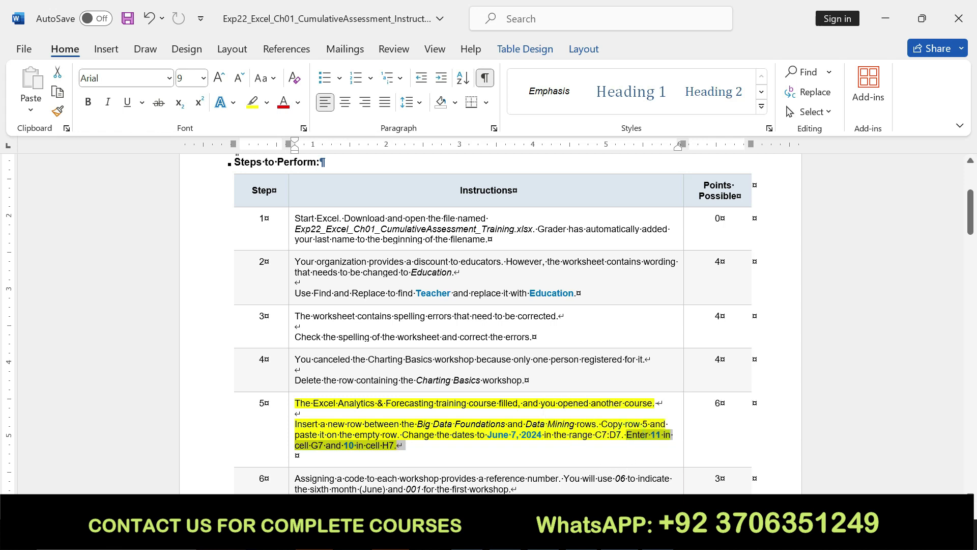
pyautogui.hotkey('alt', 'Tab')
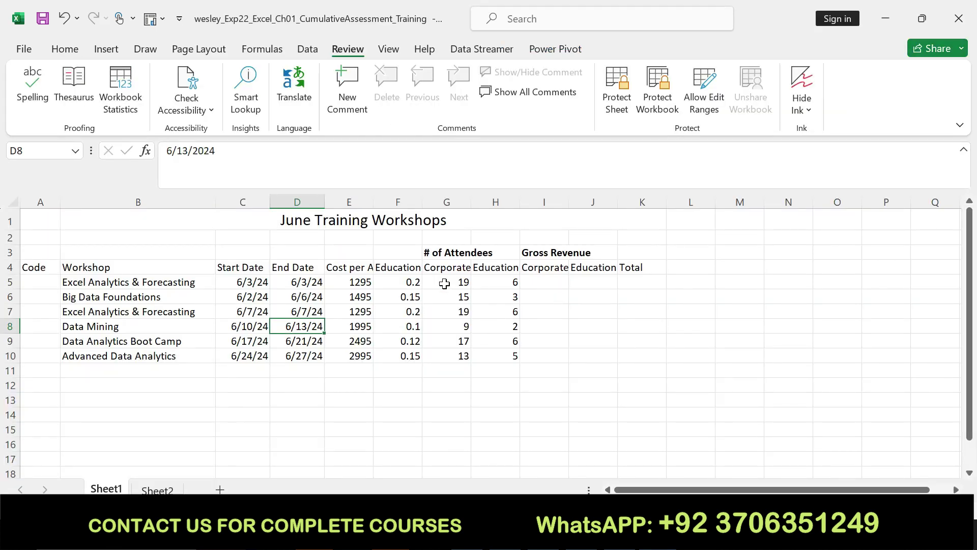
pyautogui.click(447, 324)
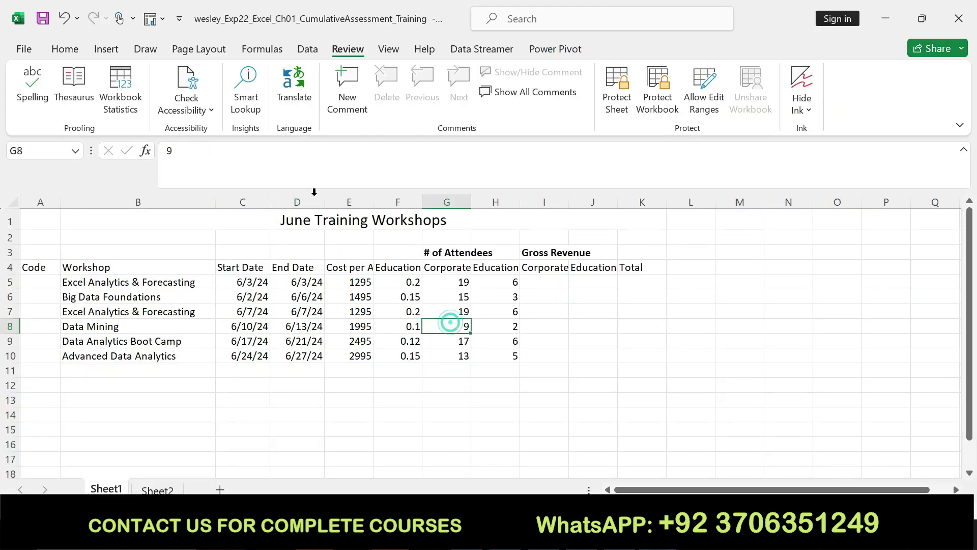
pyautogui.click(436, 308)
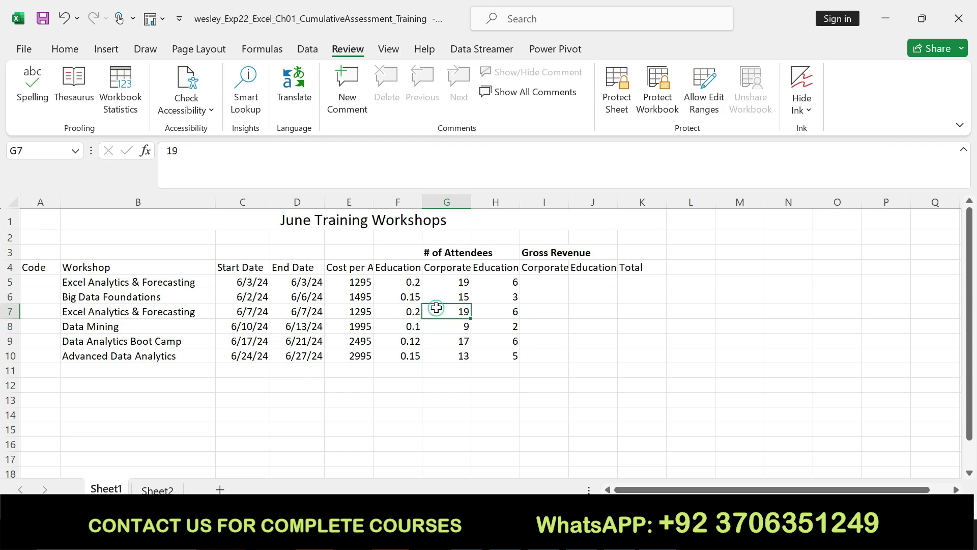
pyautogui.write('11')
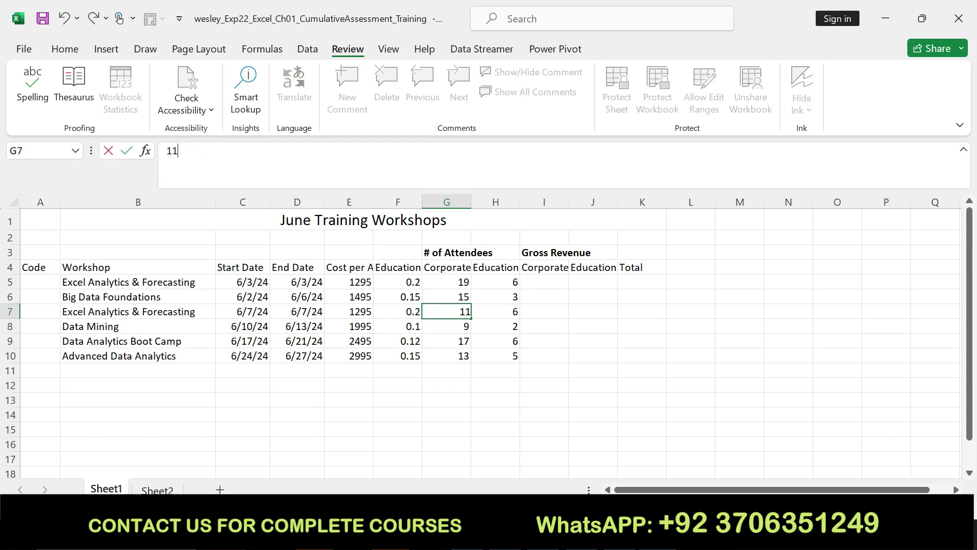
pyautogui.press('Return')
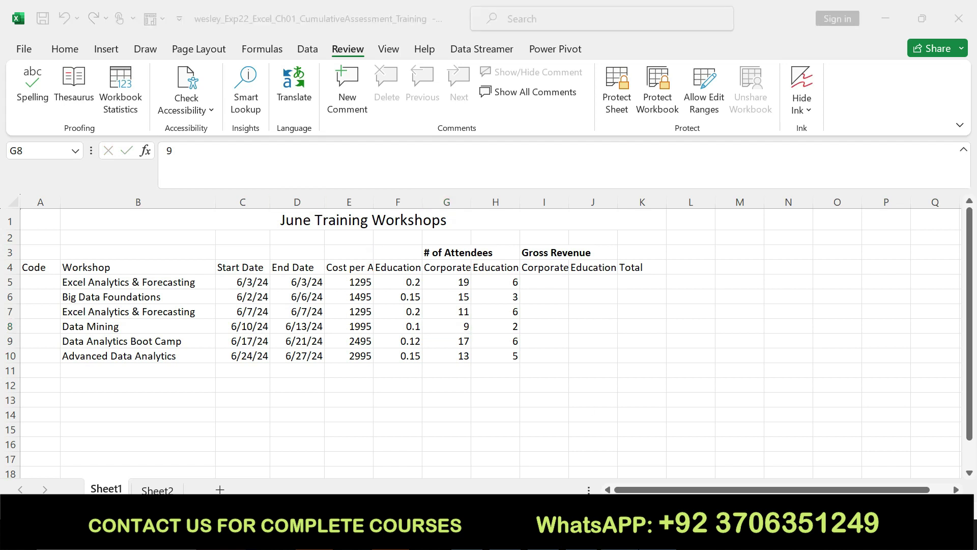
pyautogui.hotkey('alt', 'Tab')
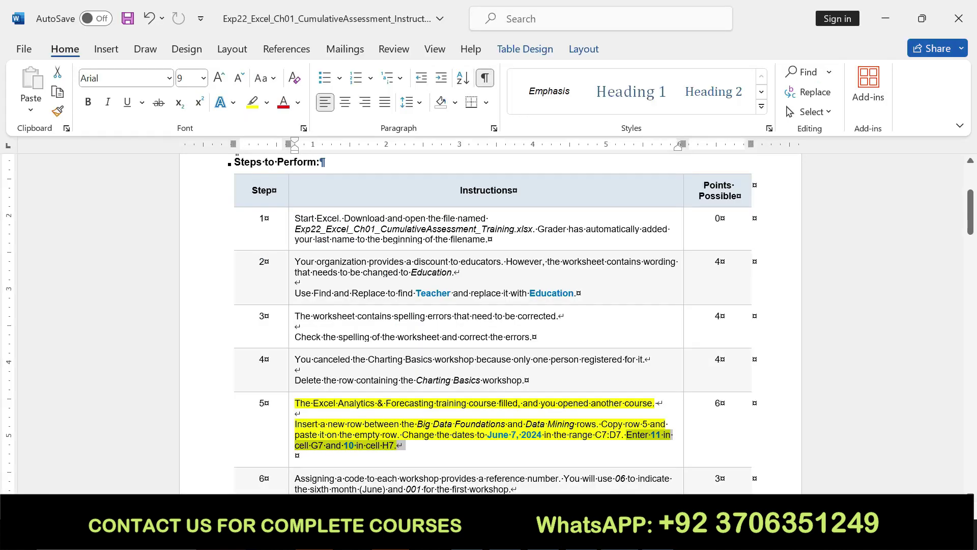
# Replace H7's Education attendees value of 6 with 10
pyautogui.hotkey('alt', 'Tab')
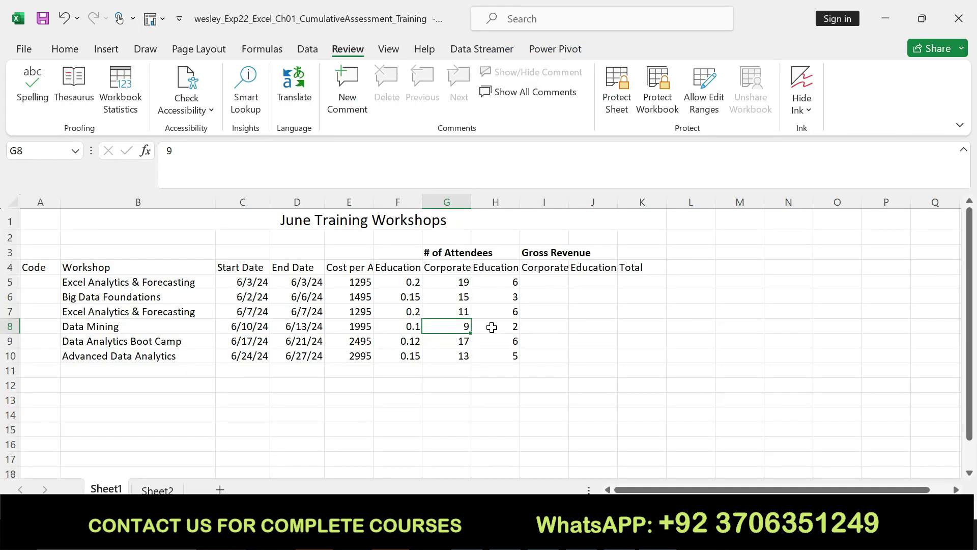
pyautogui.click(491, 325)
pyautogui.click(485, 305)
pyautogui.click(241, 153)
pyautogui.press('BackSpace')
pyautogui.write('10')
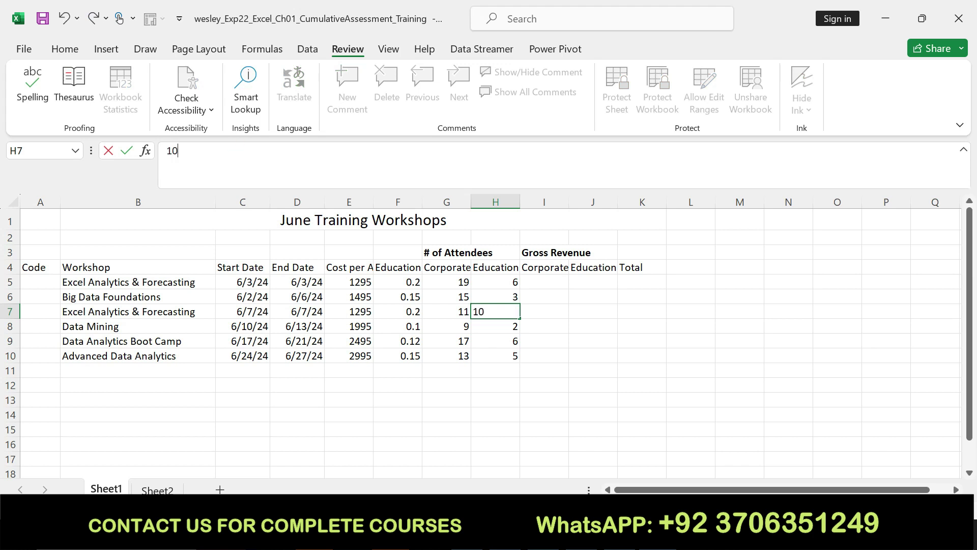
pyautogui.press('Return')
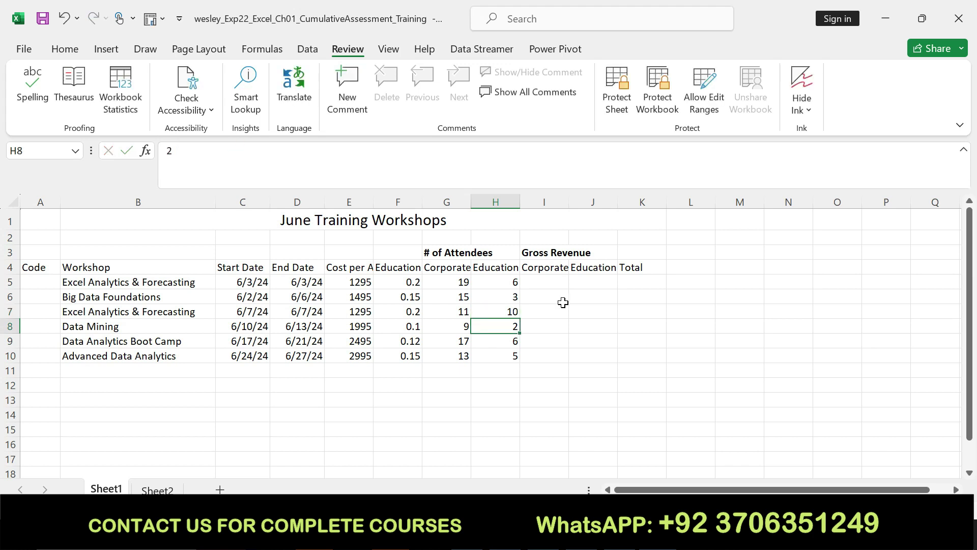
pyautogui.hotkey('alt', 'Tab')
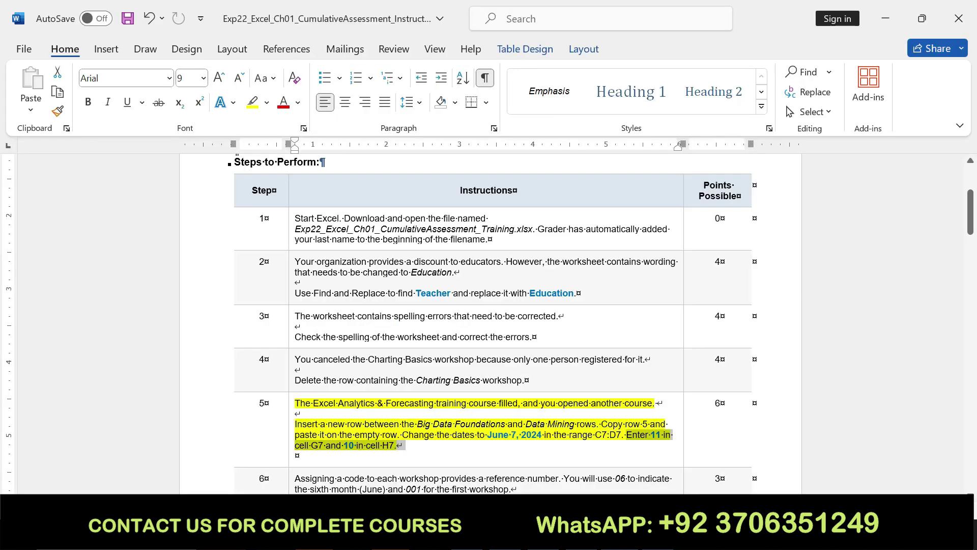
# Remove step 5's yellow highlight and highlight step 6's instructions yellow instead
pyautogui.hotkey('ctrl', 'z')
pyautogui.scroll(-1, 300, 350)
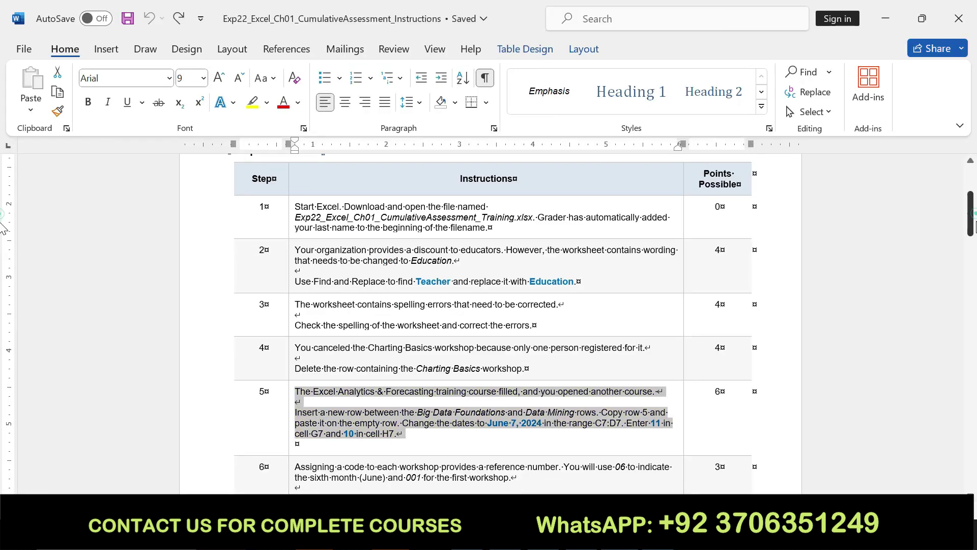
pyautogui.scroll(-4, 301, 350)
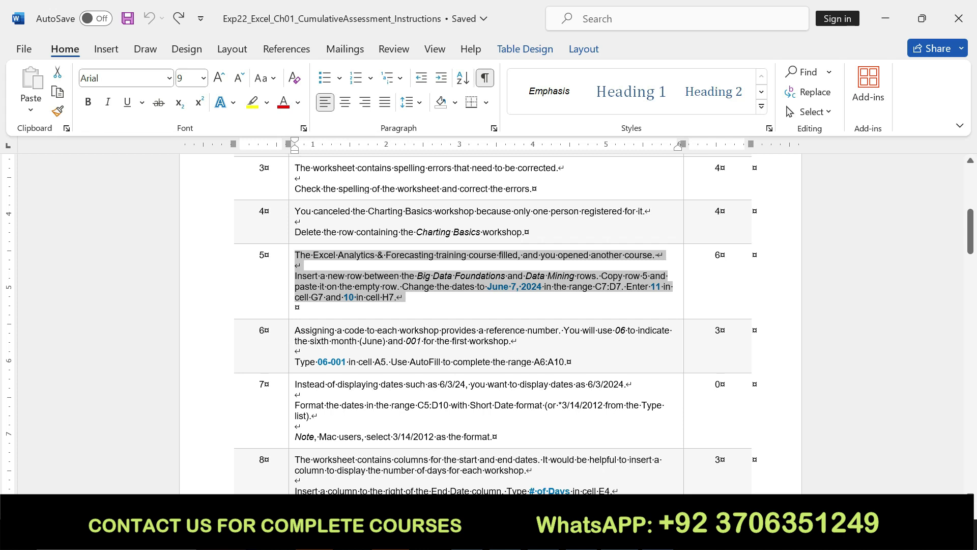
pyautogui.moveTo(295, 330); pyautogui.dragTo(566, 362)
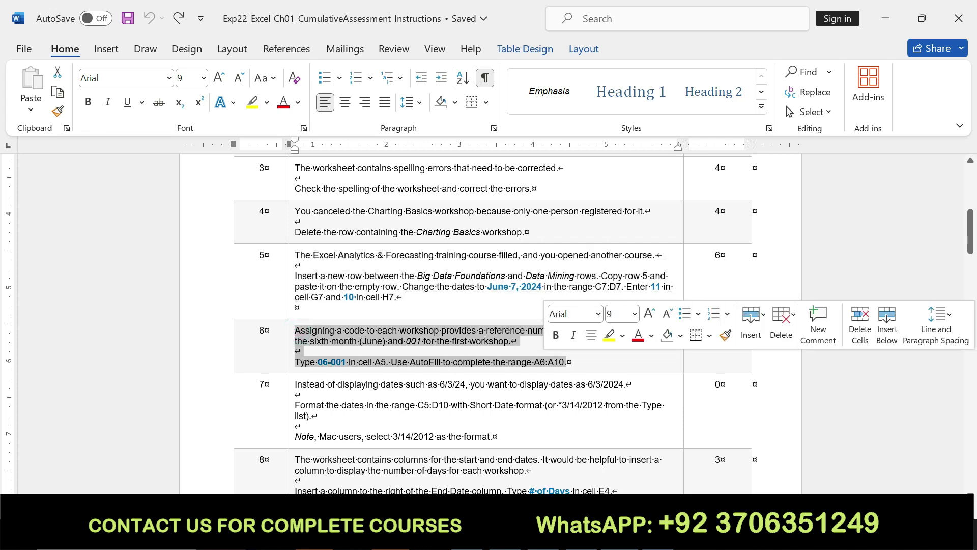
pyautogui.click(610, 335)
# Bold the step 6 line about typing 06-001 and select the code 06-001
pyautogui.moveTo(295, 361); pyautogui.dragTo(567, 362)
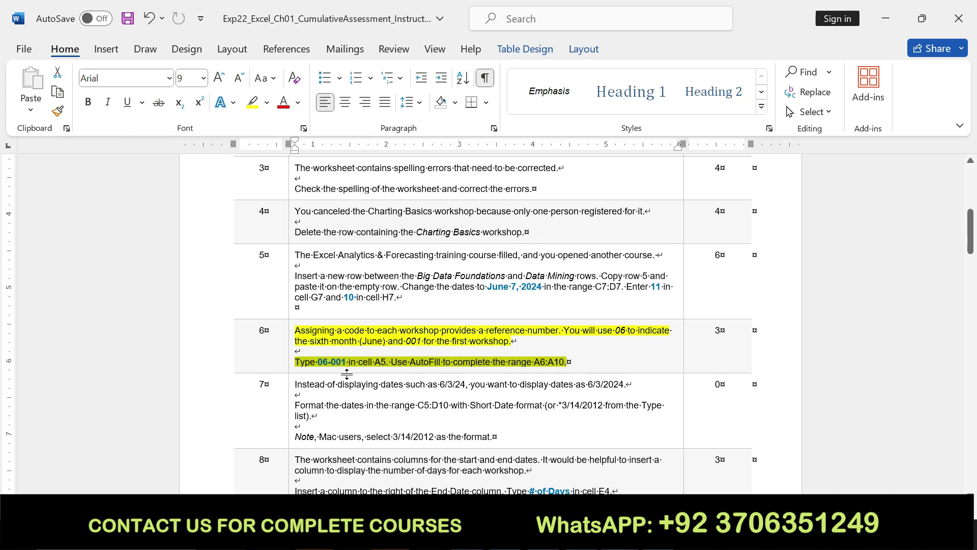
pyautogui.hotkey('ctrl', 'b')
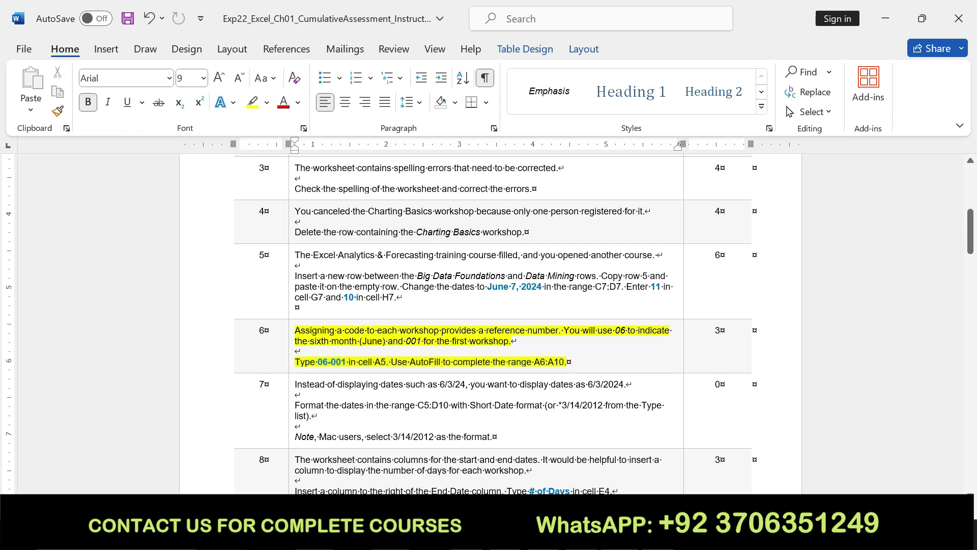
pyautogui.moveTo(317, 362); pyautogui.dragTo(346, 362)
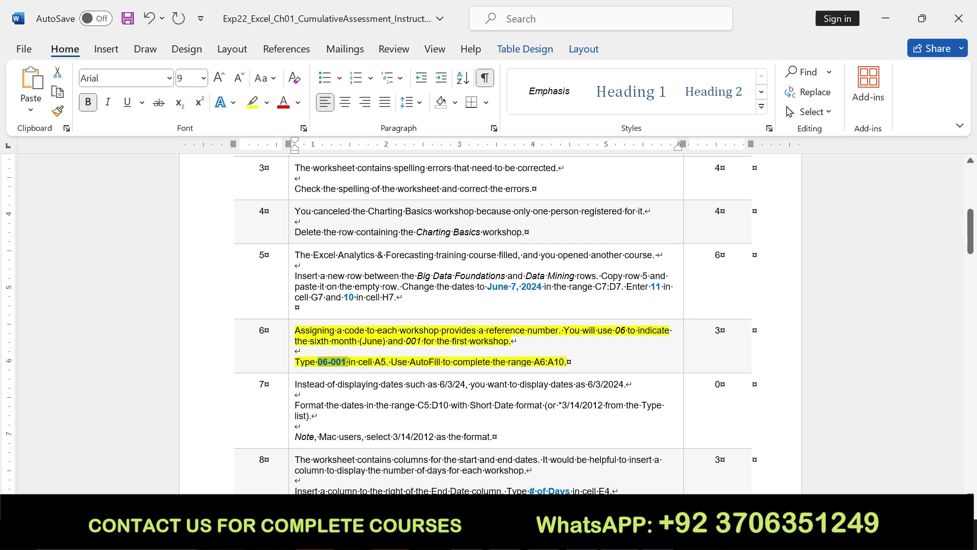
pyautogui.hotkey('alt', 'Tab')
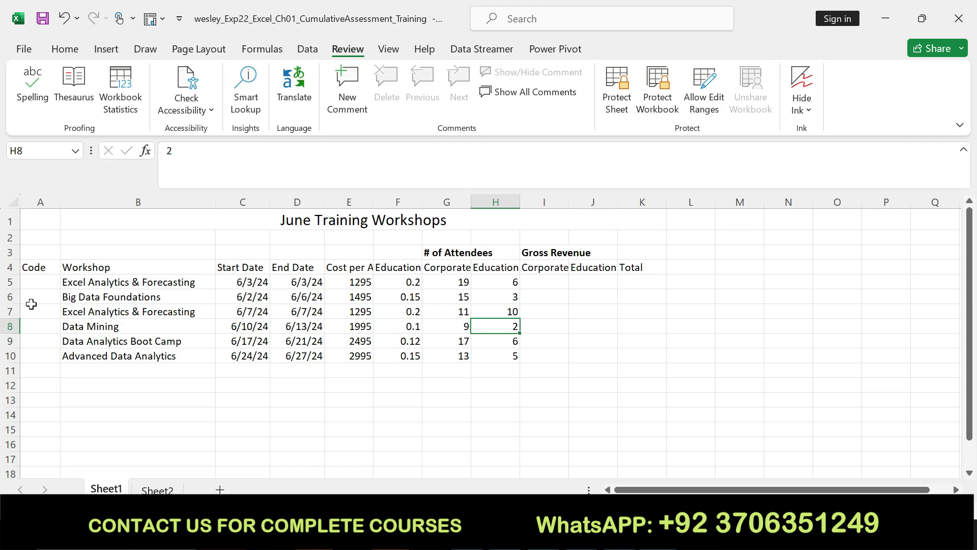
# Enter the code 06-001 in cell A5
pyautogui.click(32, 282)
pyautogui.click(259, 164)
pyautogui.write('06-001')
pyautogui.press('Return')
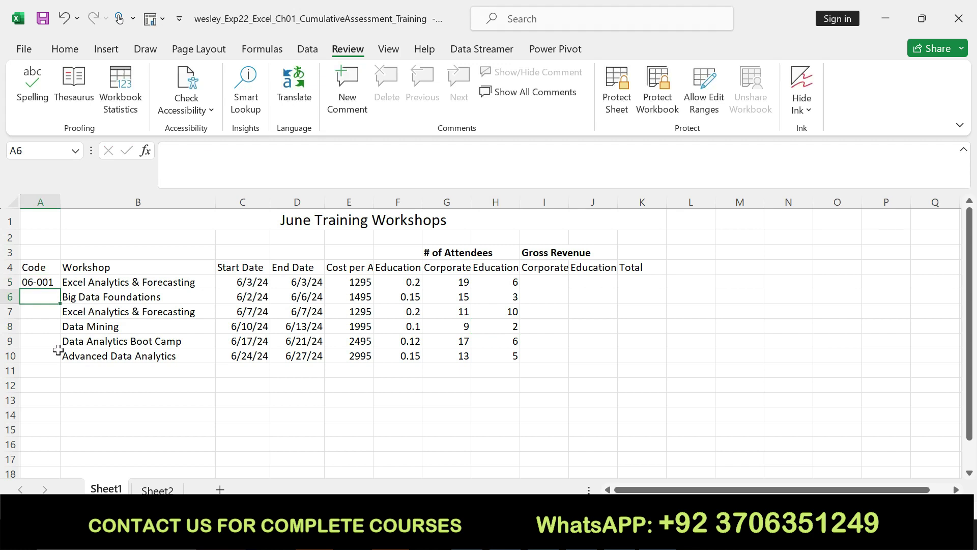
pyautogui.click(42, 281)
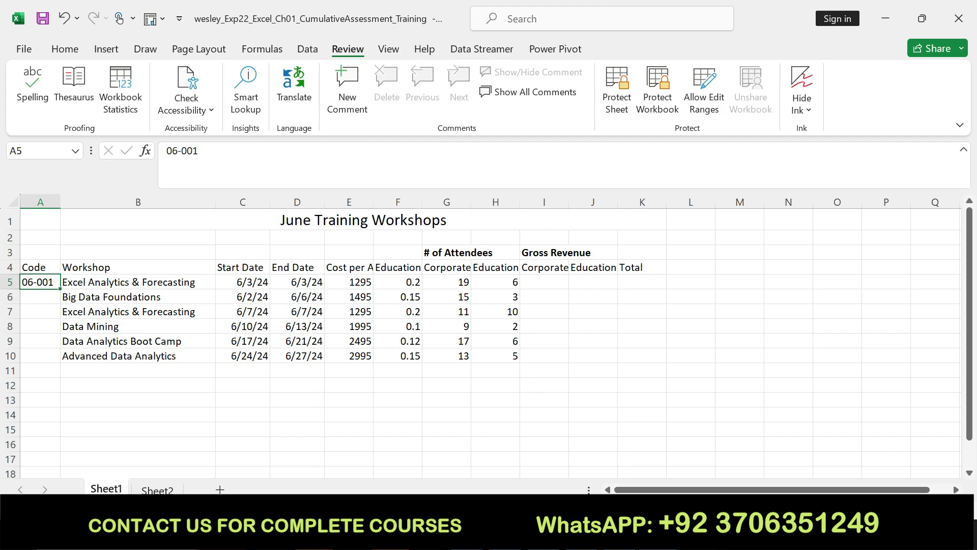
# Fill codes 06-002 through 06-006 down to A10, then clear step 6's highlight in Word
pyautogui.hotkey('alt', 'Tab')
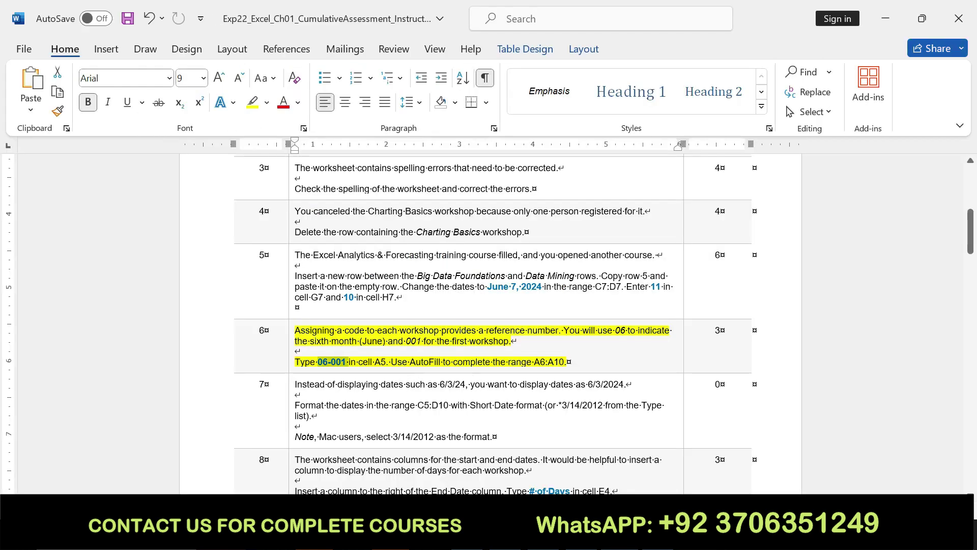
pyautogui.moveTo(390, 361); pyautogui.dragTo(566, 363)
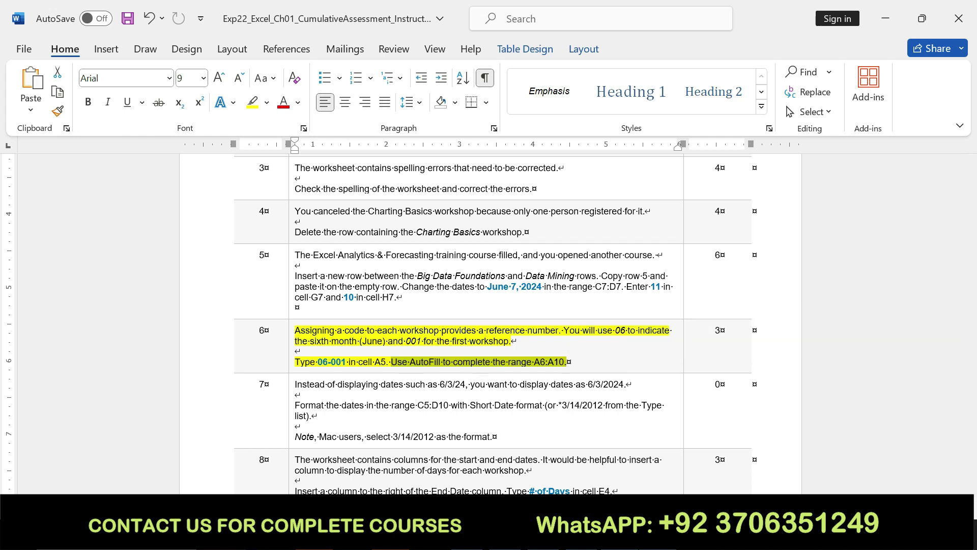
pyautogui.hotkey('alt', 'Tab')
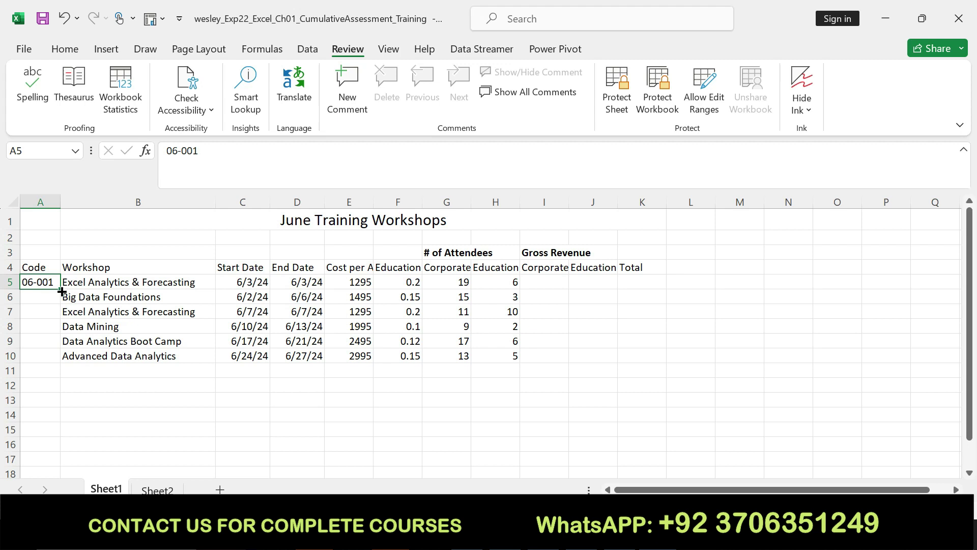
pyautogui.moveTo(60, 289); pyautogui.dragTo(63, 360)
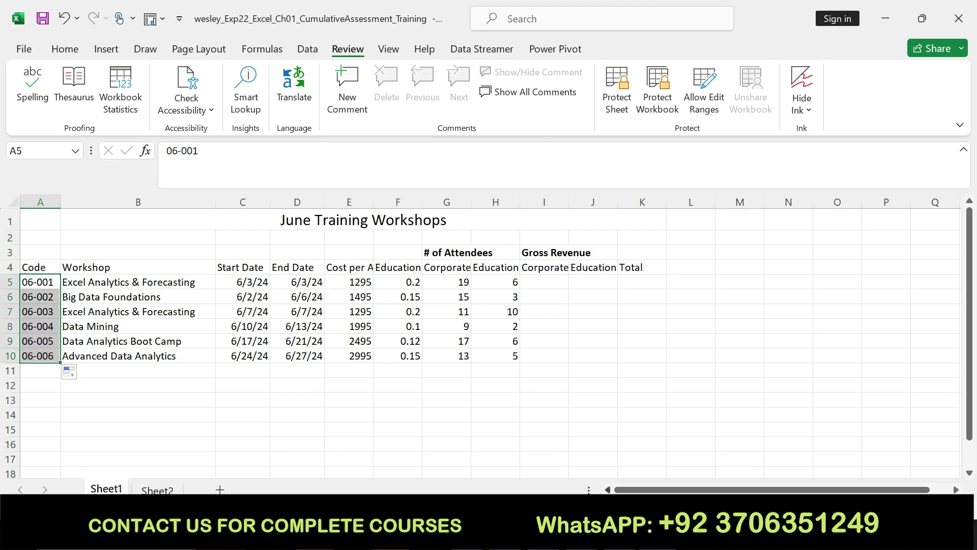
pyautogui.hotkey('alt', 'Tab')
pyautogui.hotkey('ctrl', 'z')
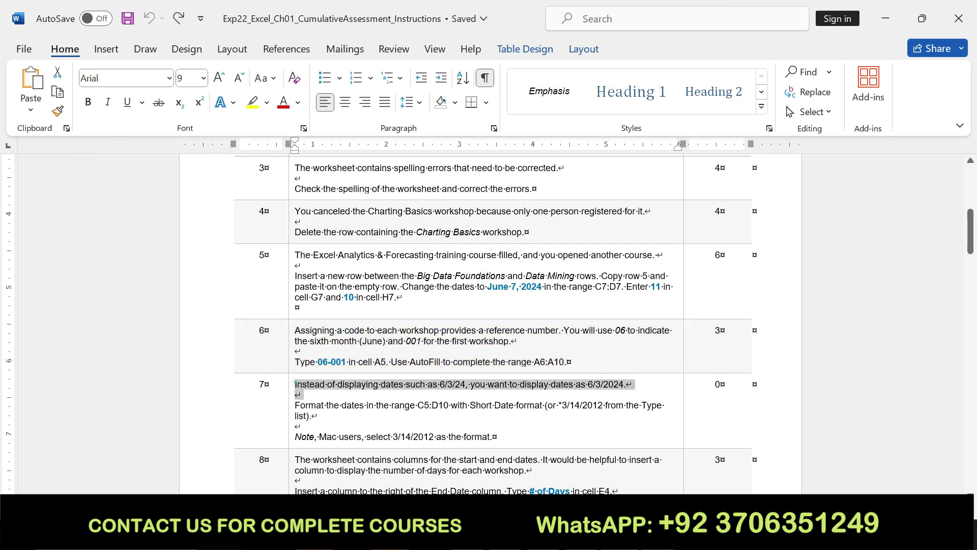
# Highlight step 7's Short Date instructions yellow and select its C5:D10 range reference
pyautogui.moveTo(295, 383); pyautogui.dragTo(494, 436)
pyautogui.click(559, 421)
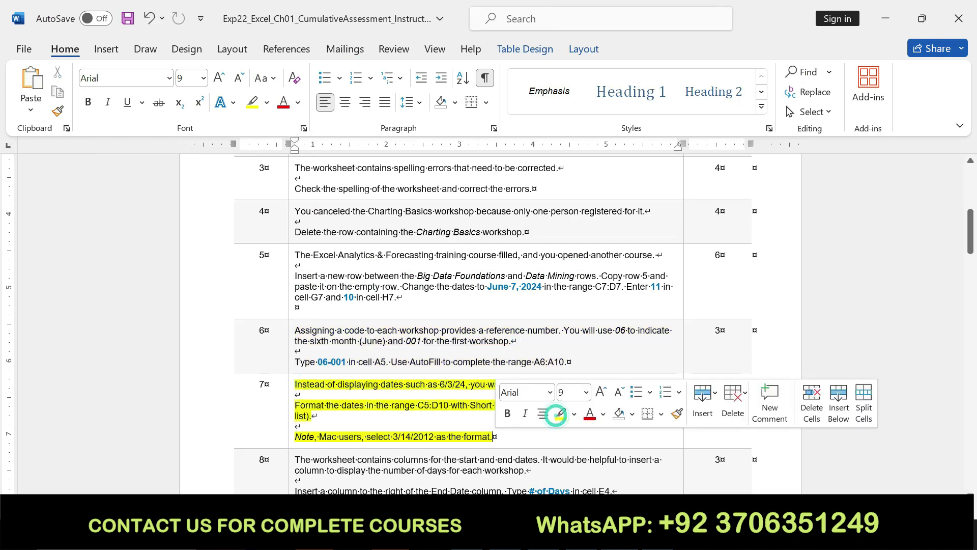
pyautogui.moveTo(302, 394); pyautogui.dragTo(503, 423)
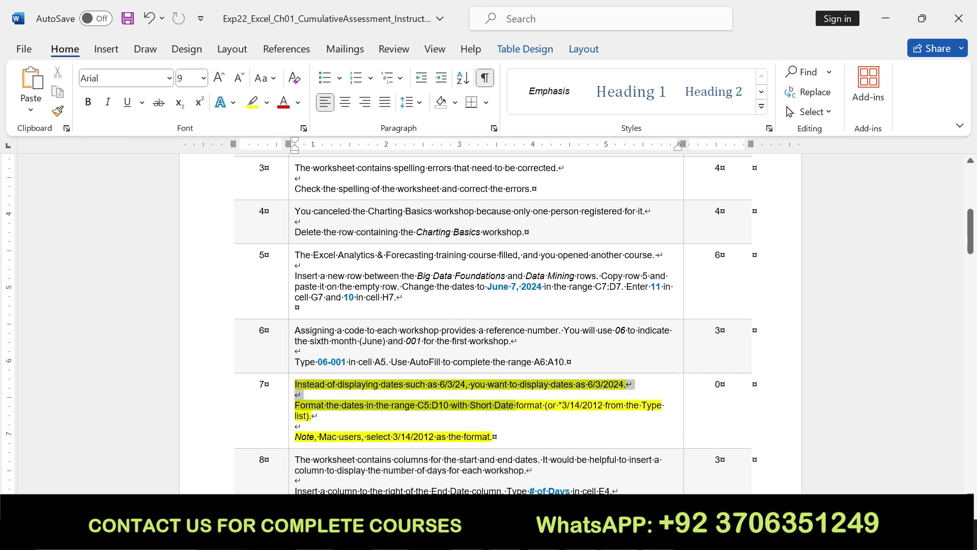
pyautogui.click(418, 405)
pyautogui.doubleClick(418, 404)
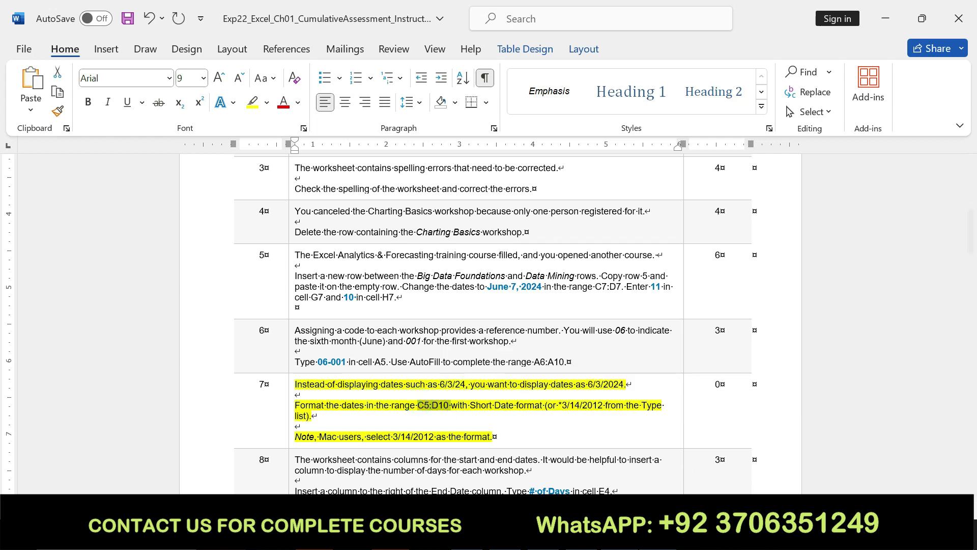
pyautogui.hotkey('alt', 'Tab')
pyautogui.click(26, 150)
# Apply the Short Date format to C5:D10 via the Name Box, then undo step 7's highlight
pyautogui.write('C5:D10')
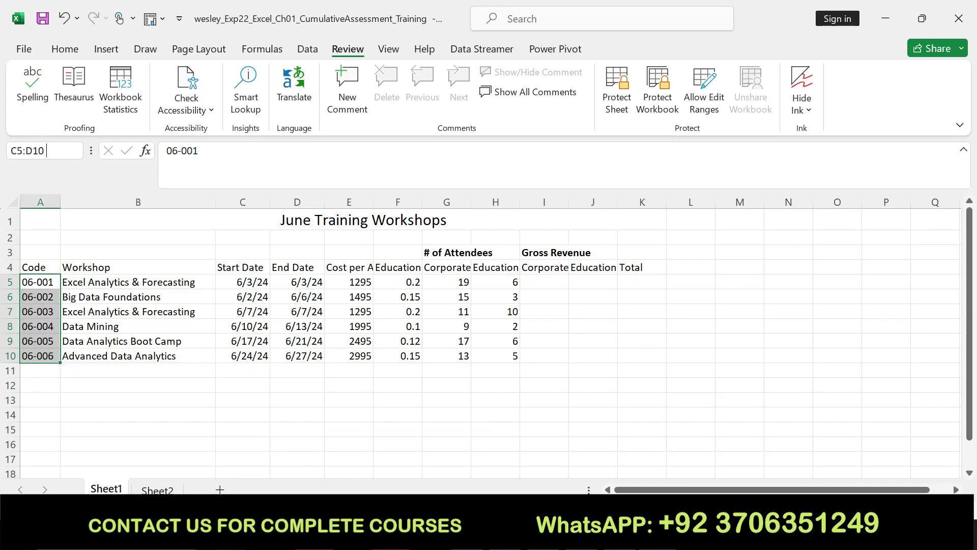
pyautogui.press('Return')
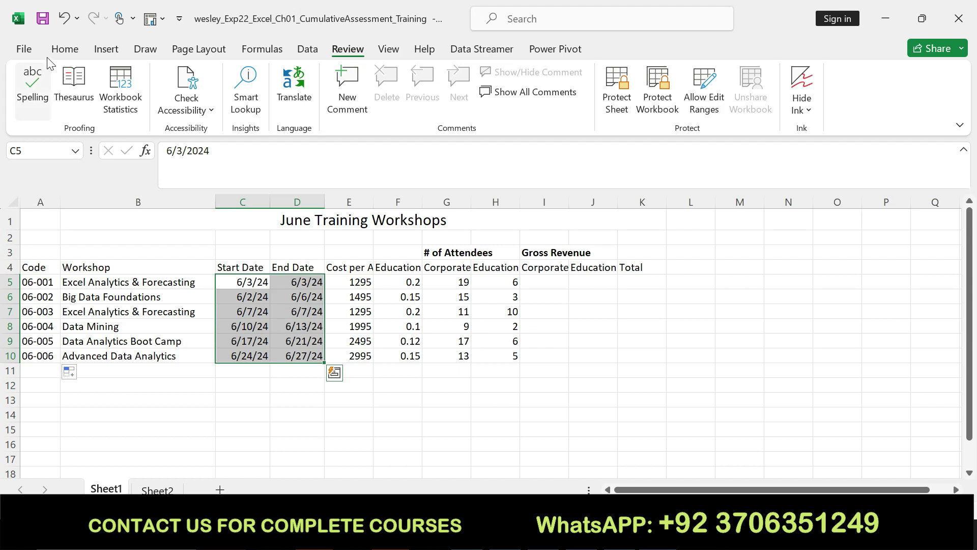
pyautogui.click(62, 50)
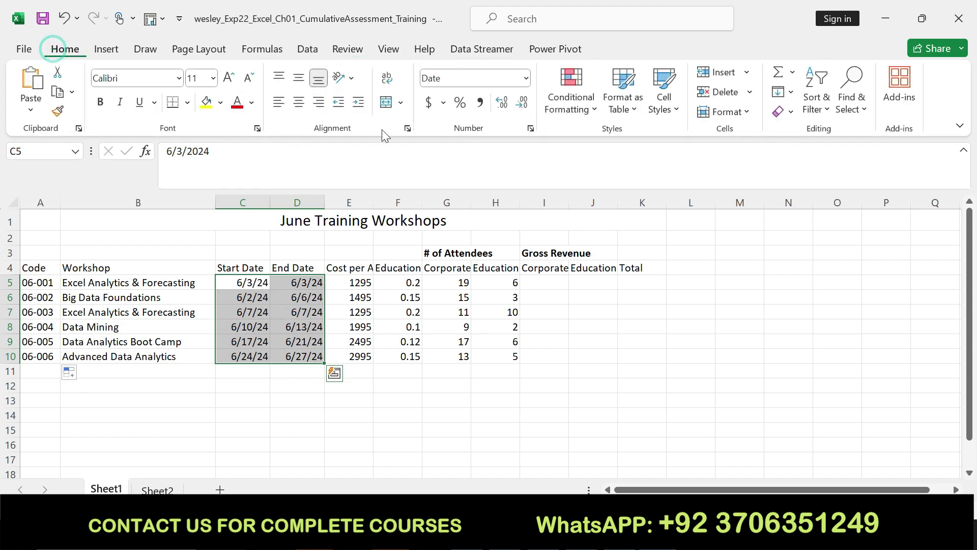
pyautogui.click(525, 77)
pyautogui.click(491, 254)
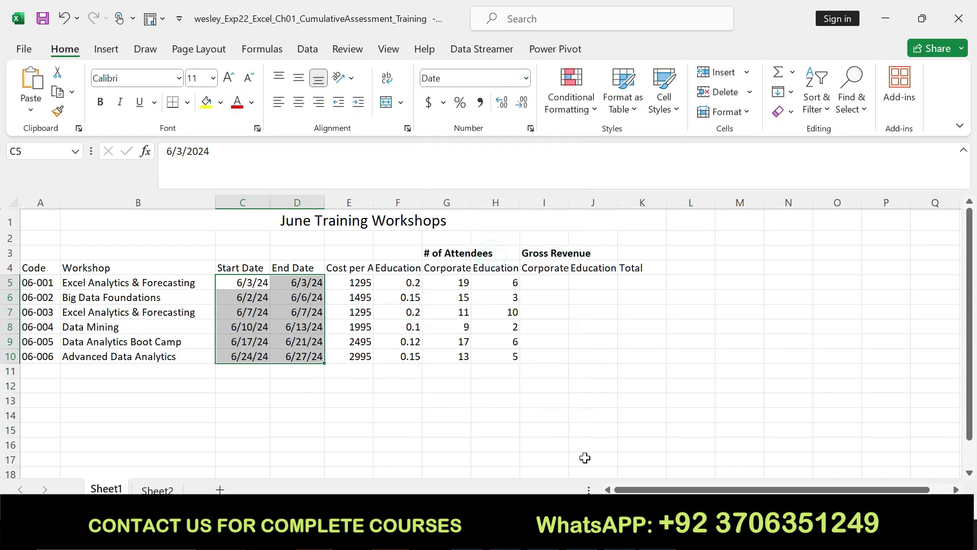
pyautogui.hotkey('alt', 'Tab')
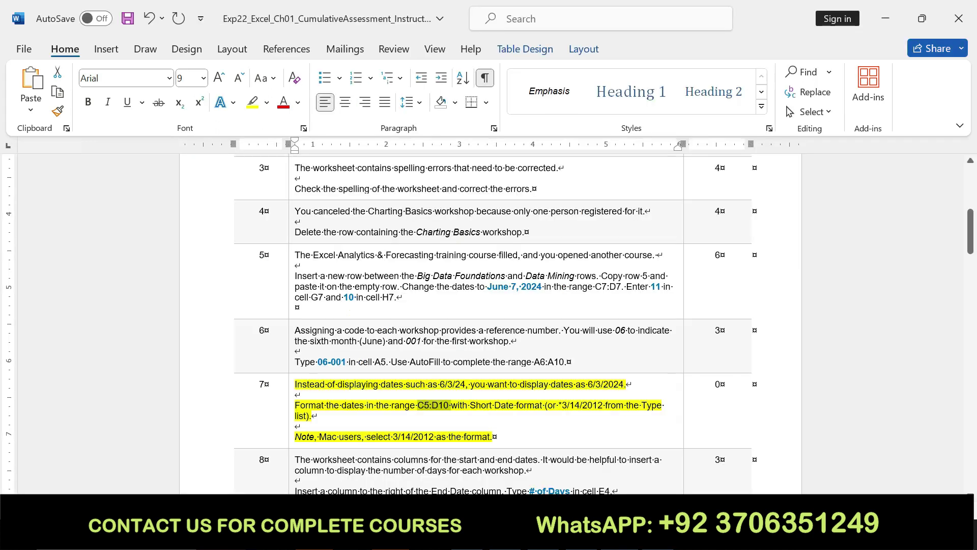
pyautogui.hotkey('ctrl', 'z')
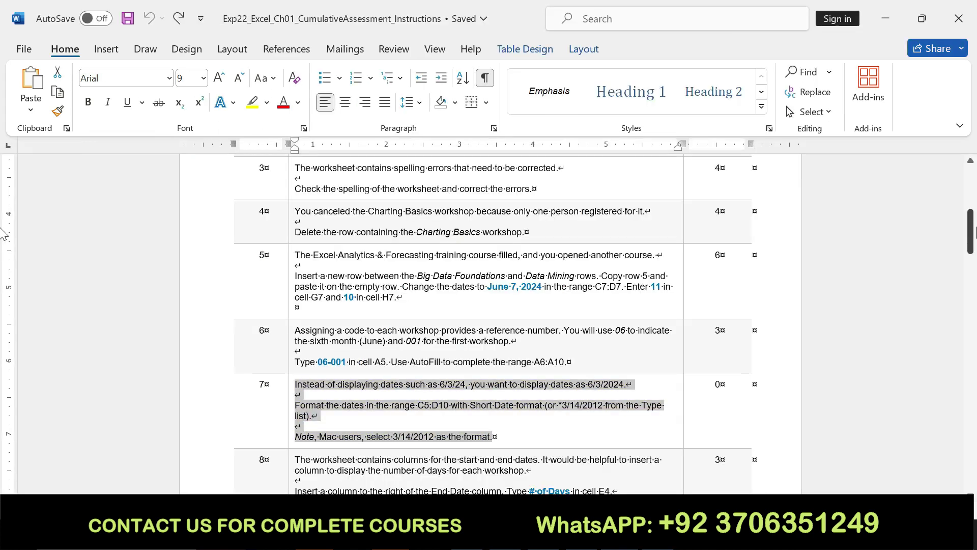
# Highlight step 8's instructions yellow and select the '# of Days' column title
pyautogui.moveTo(970, 232); pyautogui.dragTo(970, 247)
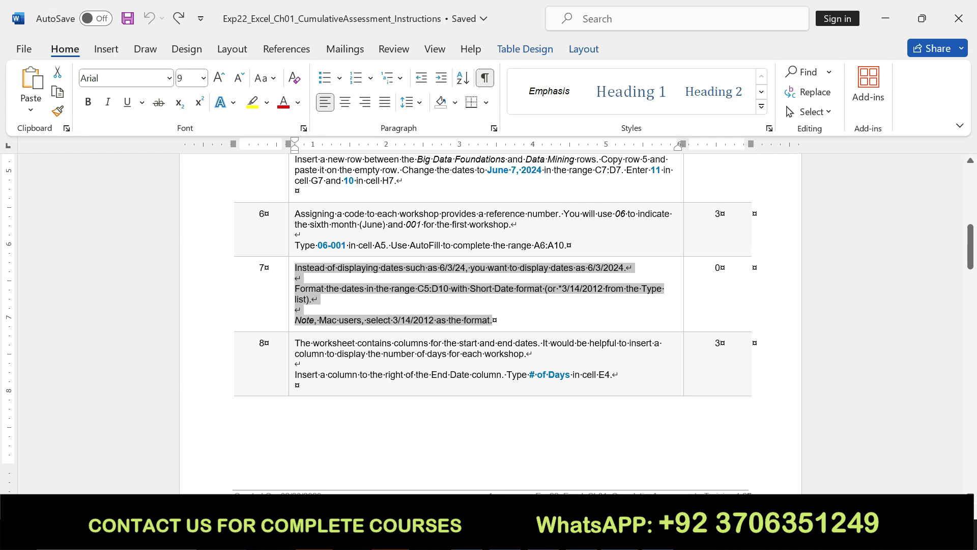
pyautogui.click(297, 345)
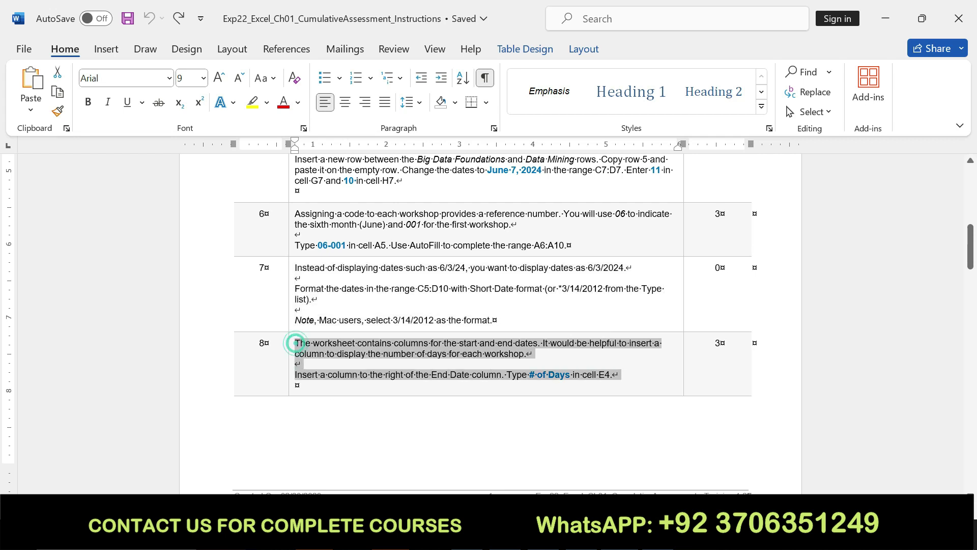
pyautogui.click(575, 370)
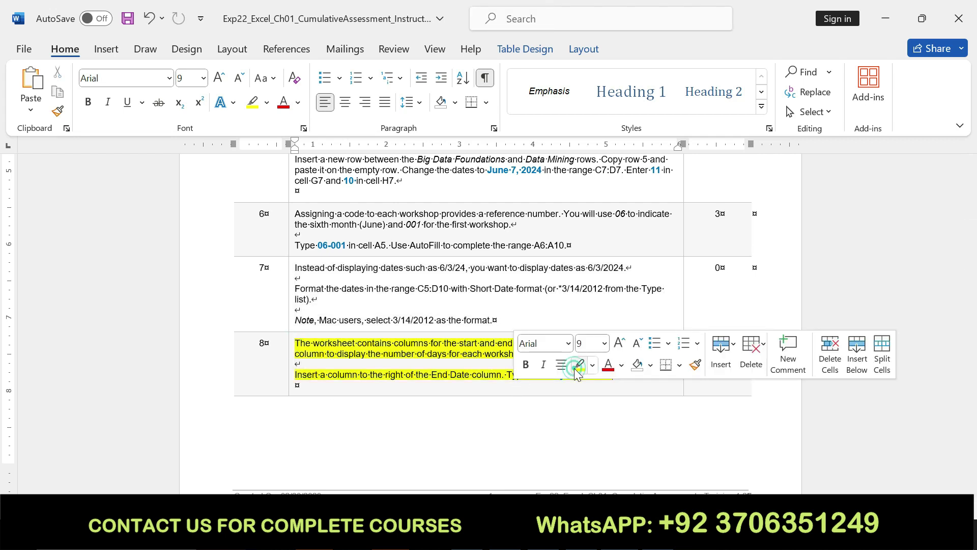
pyautogui.moveTo(294, 342); pyautogui.dragTo(621, 375)
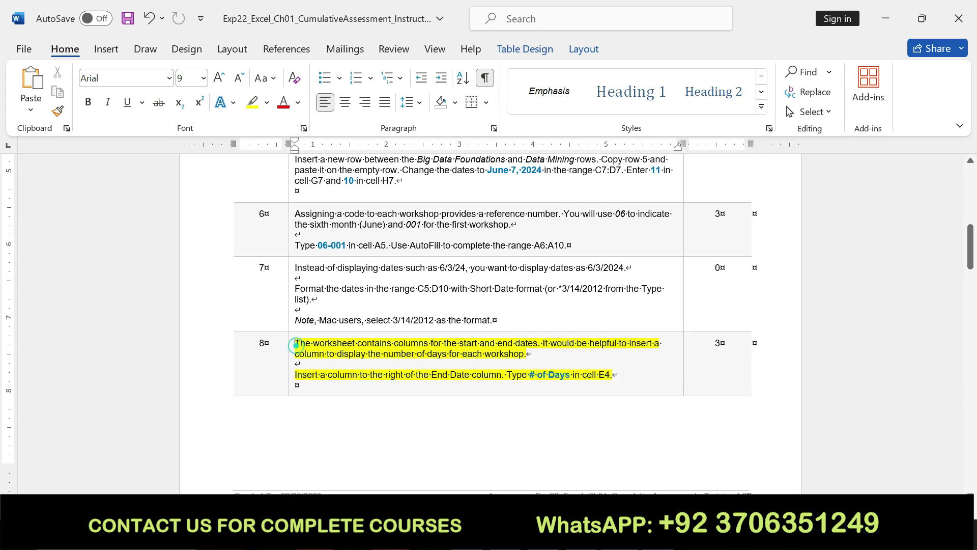
pyautogui.hotkey('ctrl', 'z')
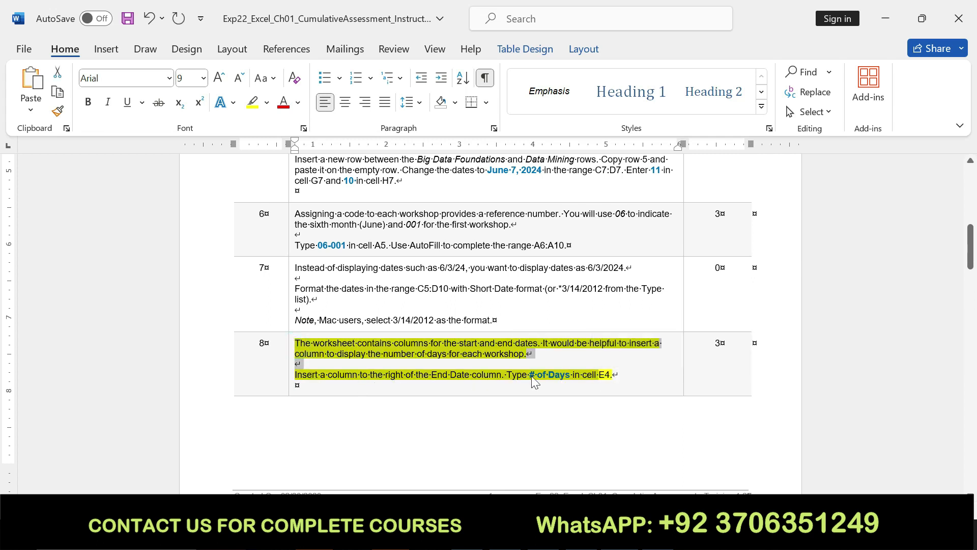
pyautogui.click(529, 375)
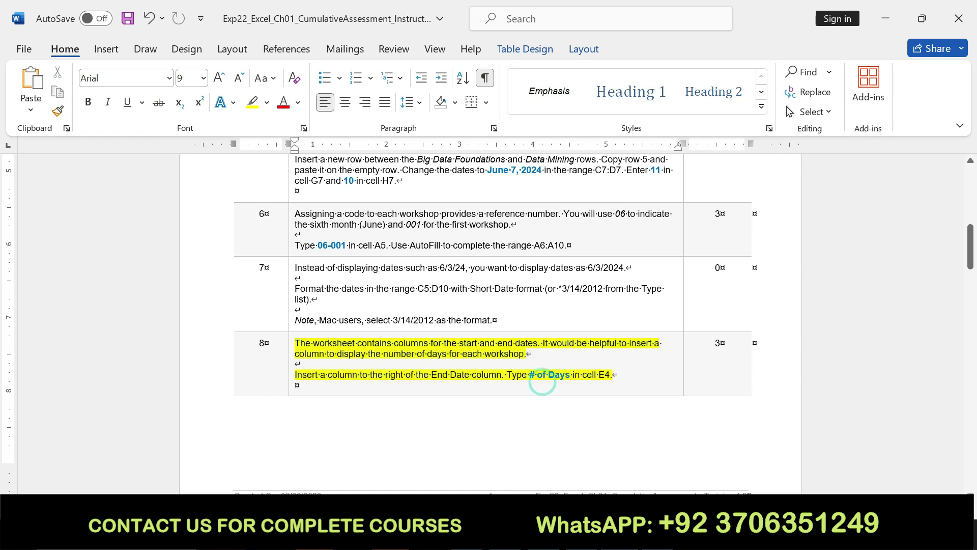
pyautogui.moveTo(530, 374); pyautogui.dragTo(570, 374)
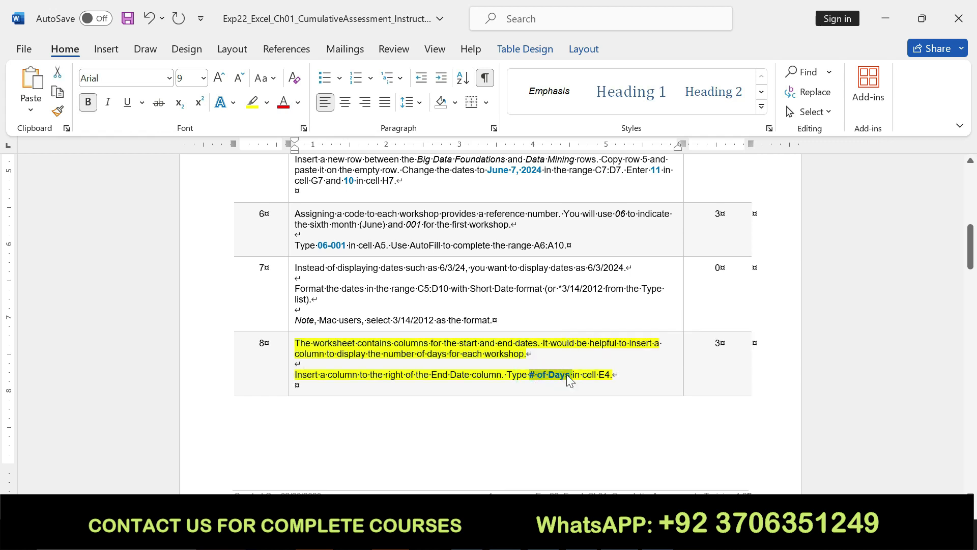
pyautogui.hotkey('alt', 'Tab')
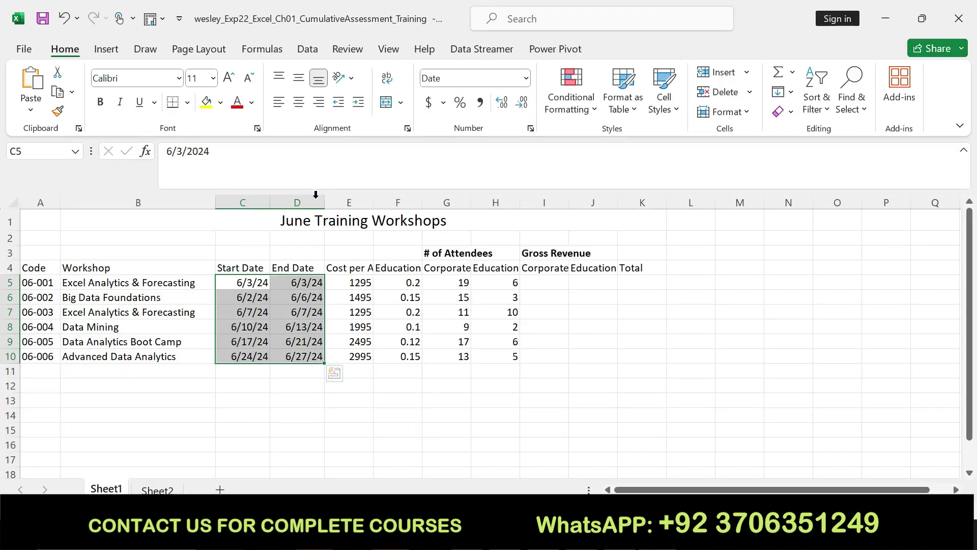
# Insert a blank column E and type the heading '# of Days' in E4
pyautogui.rightClick(334, 201)
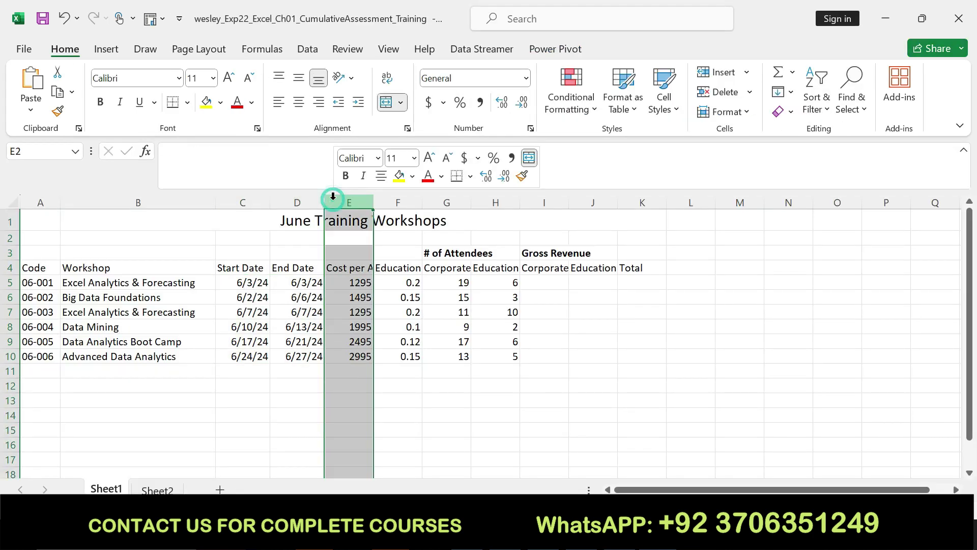
pyautogui.click(373, 352)
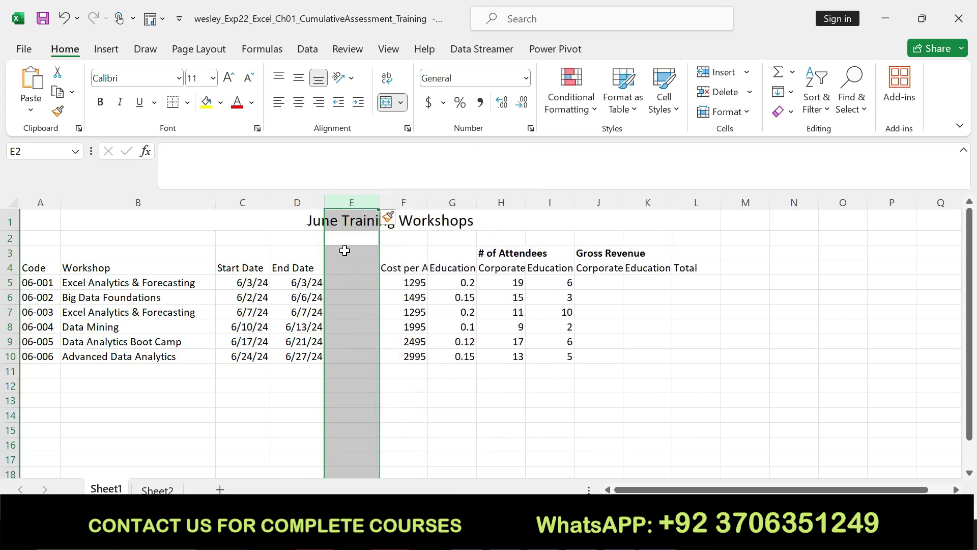
pyautogui.click(349, 269)
pyautogui.write('# of Days')
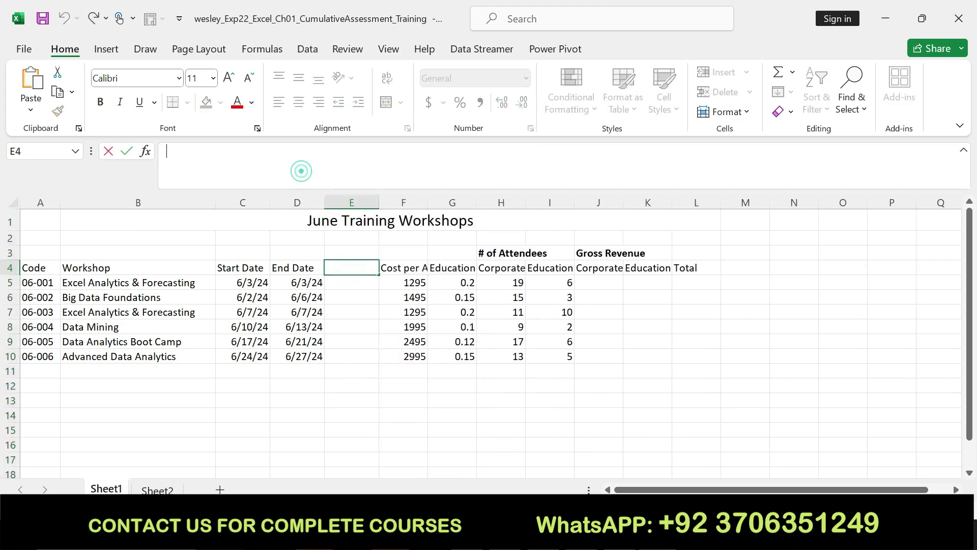
pyautogui.press('Return')
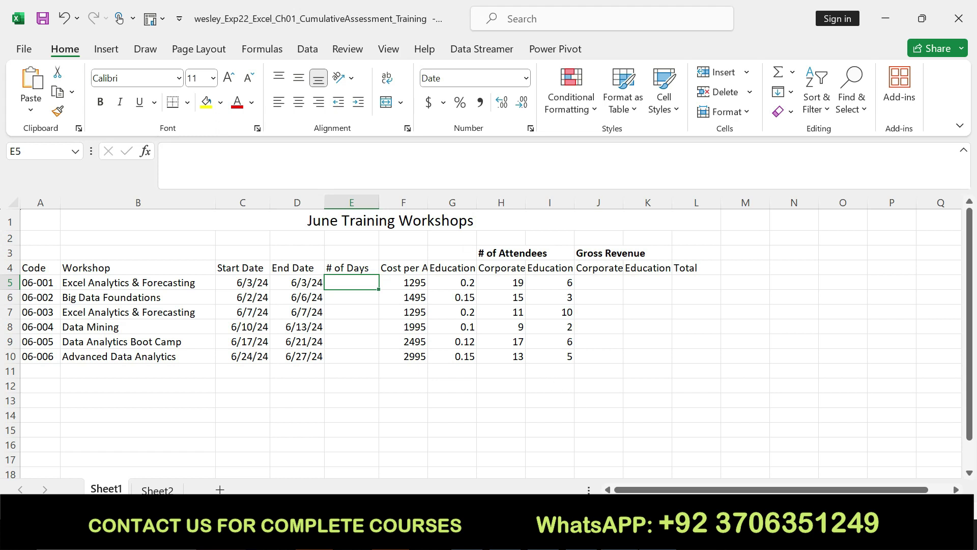
pyautogui.hotkey('alt', 'Tab')
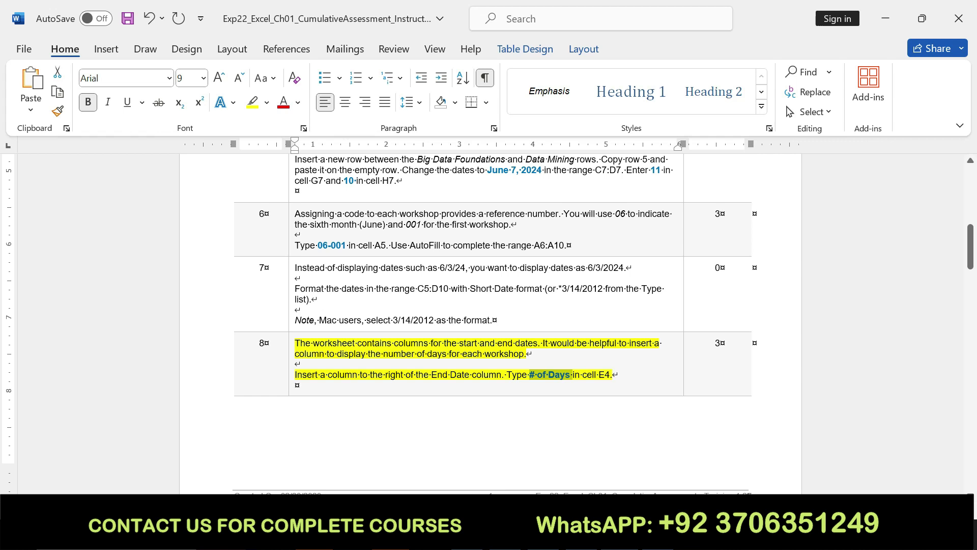
# Clear step 8's highlight and highlight step 9's merge-and-center instructions yellow
pyautogui.hotkey('ctrl', 'z')
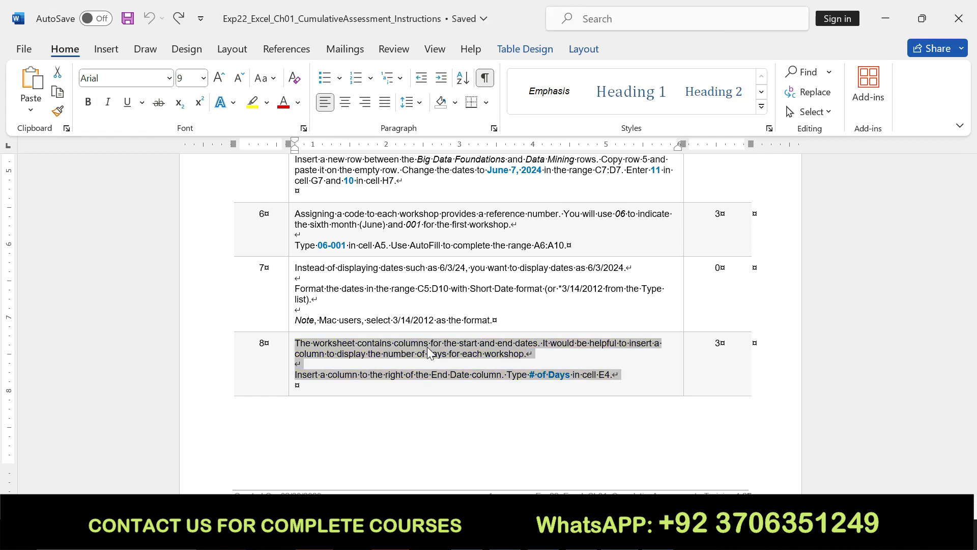
pyautogui.moveTo(973, 264); pyautogui.dragTo(973, 308)
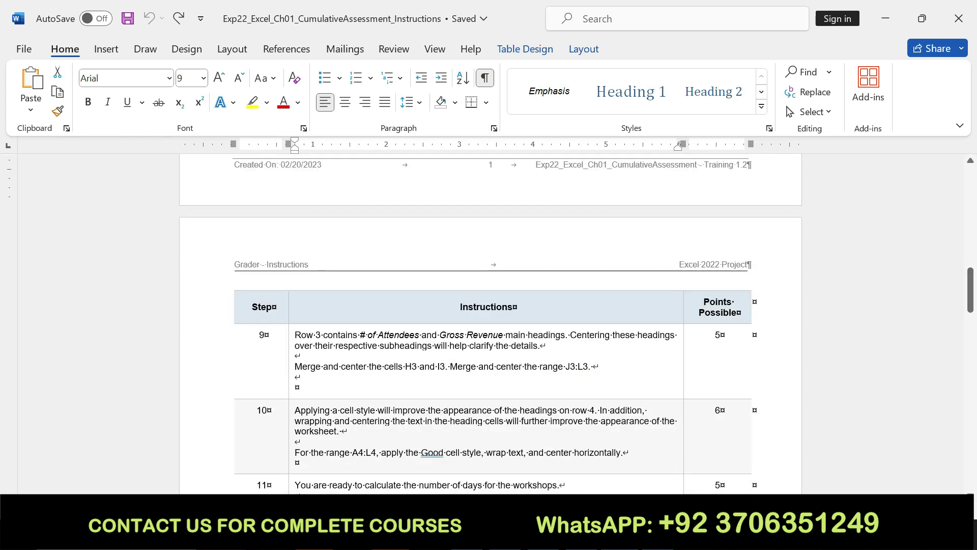
pyautogui.moveTo(294, 335); pyautogui.dragTo(524, 368)
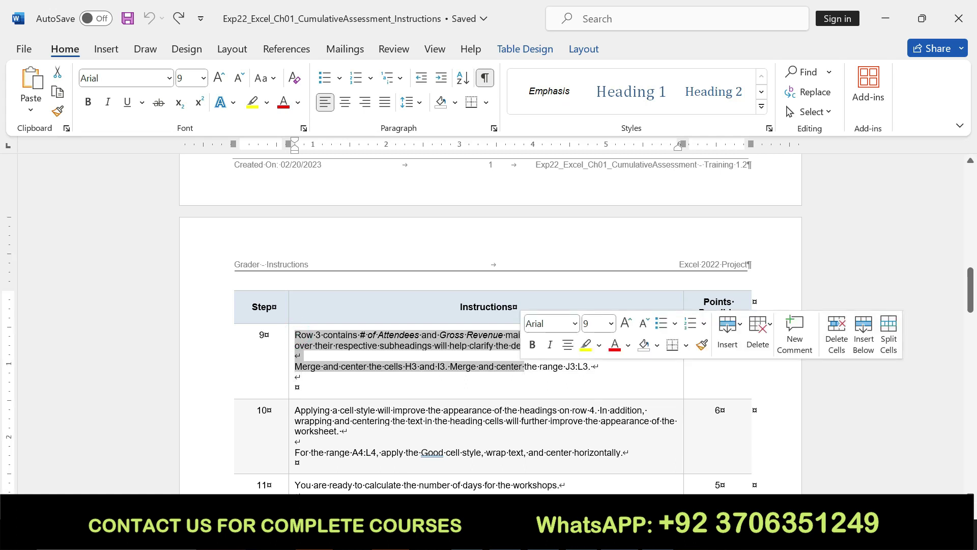
pyautogui.moveTo(593, 367)
pyautogui.mouseDown()
pyautogui.moveTo(315, 346)
pyautogui.moveTo(295, 335)
pyautogui.mouseUp()
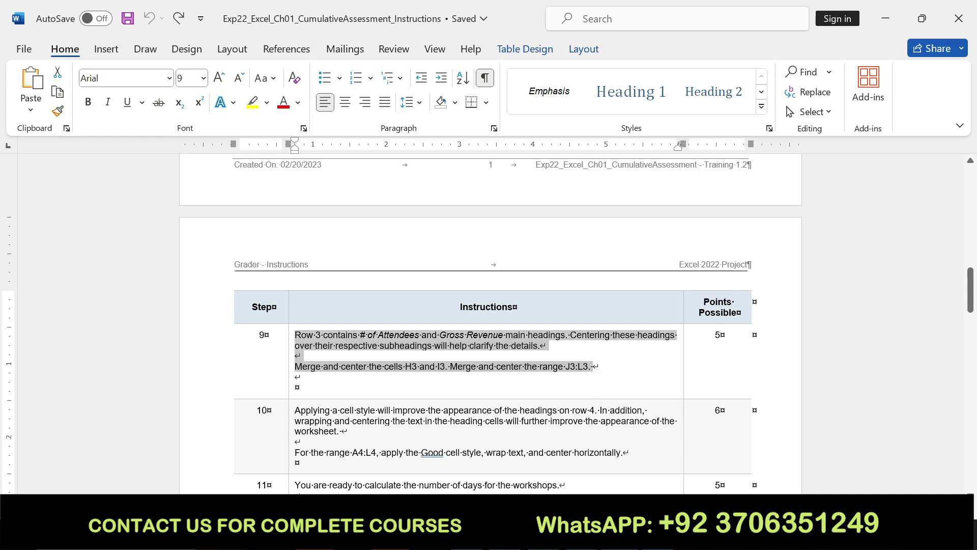
pyautogui.click(364, 315)
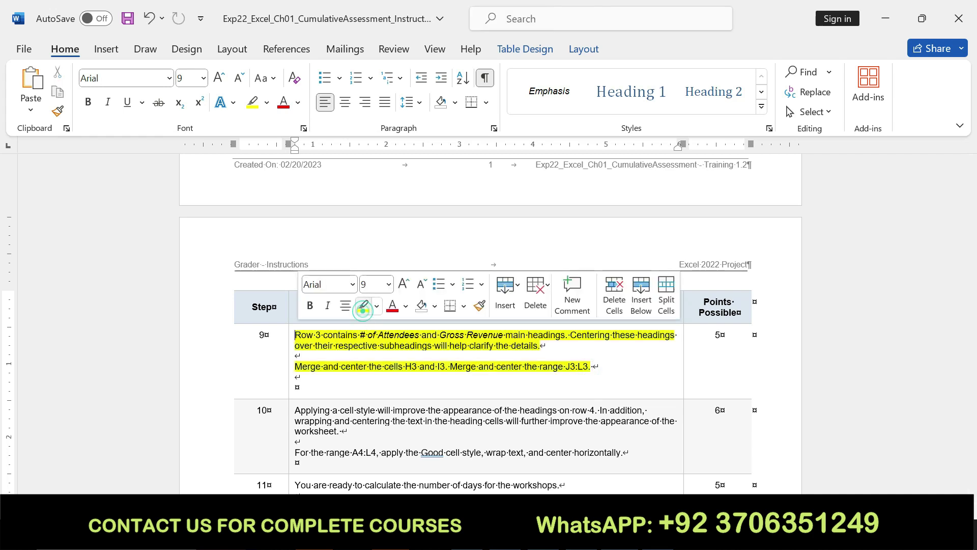
pyautogui.moveTo(295, 366); pyautogui.dragTo(523, 367)
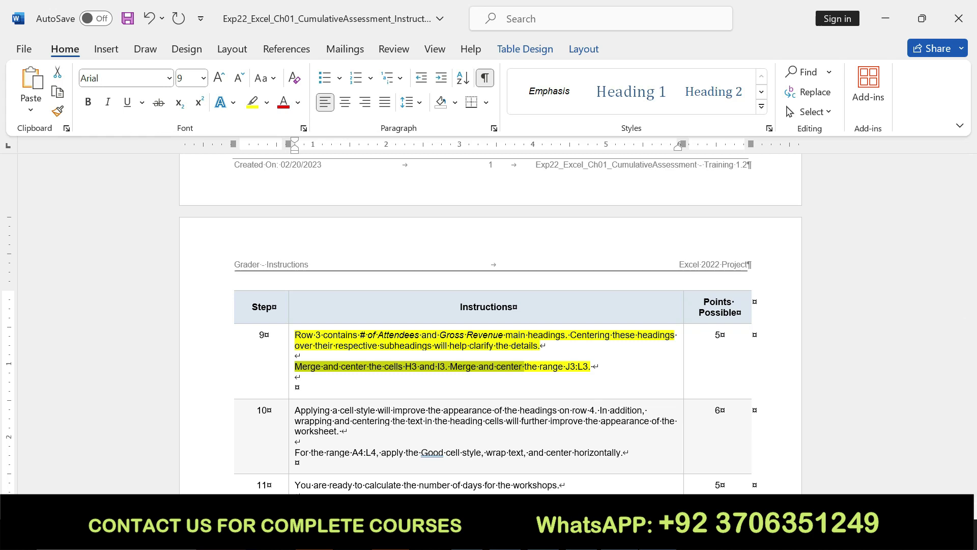
pyautogui.hotkey('alt', 'Tab')
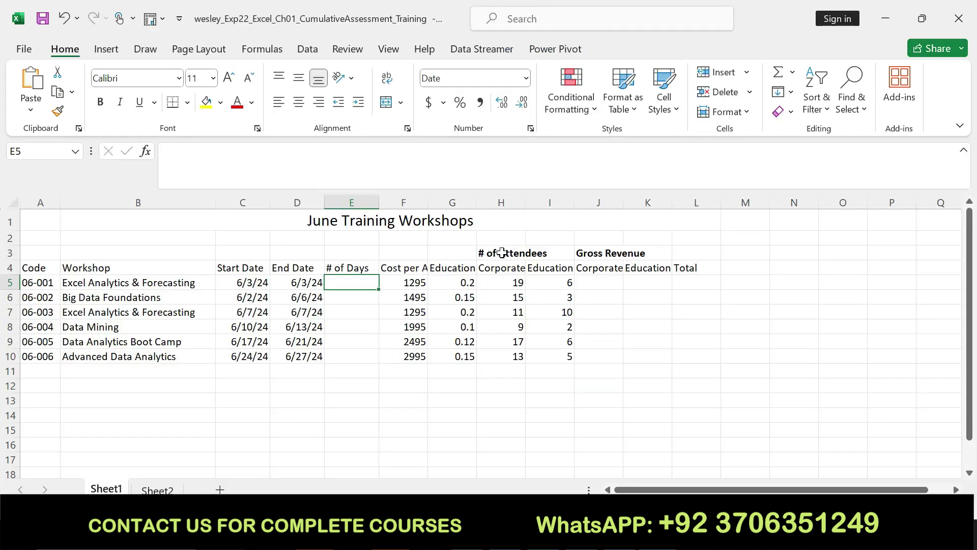
# Merge and center '# of Attendees' over H3:I3 and 'Gross Revenue' over J3:L3
pyautogui.click(510, 253)
pyautogui.moveTo(509, 254); pyautogui.dragTo(540, 251)
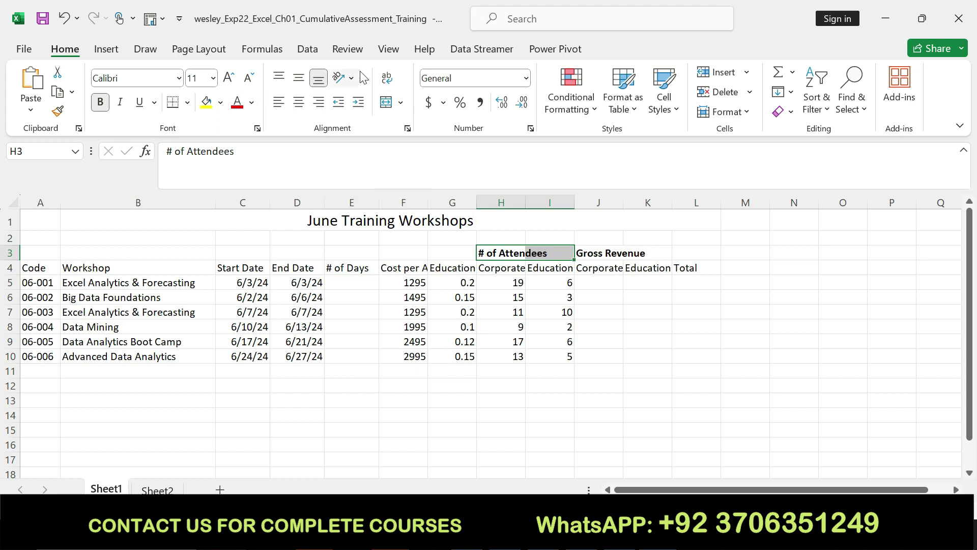
pyautogui.click(387, 104)
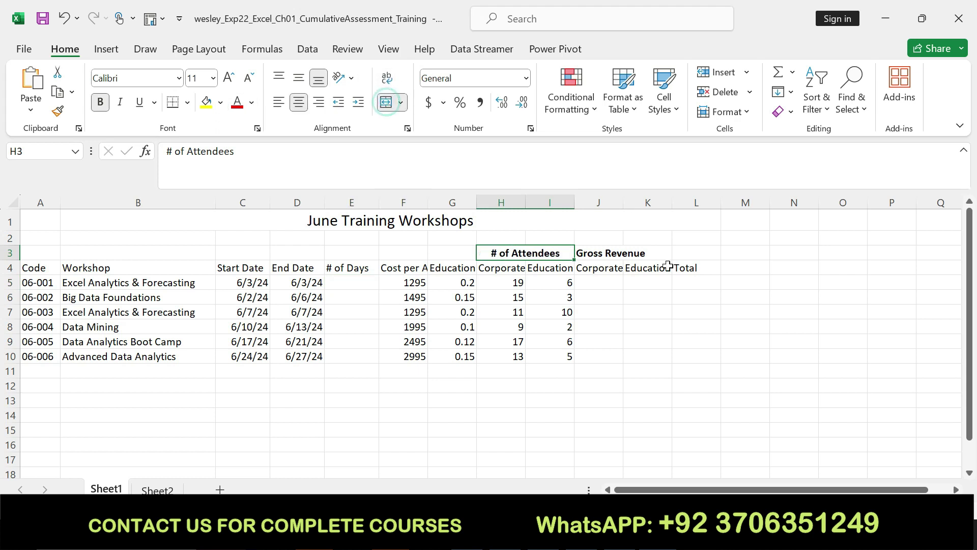
pyautogui.moveTo(598, 257); pyautogui.dragTo(680, 255)
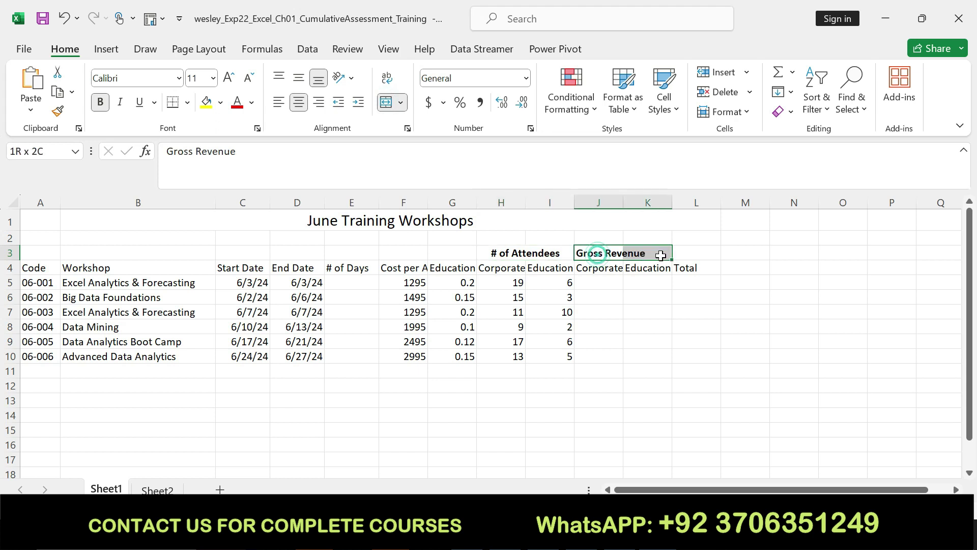
pyautogui.click(386, 102)
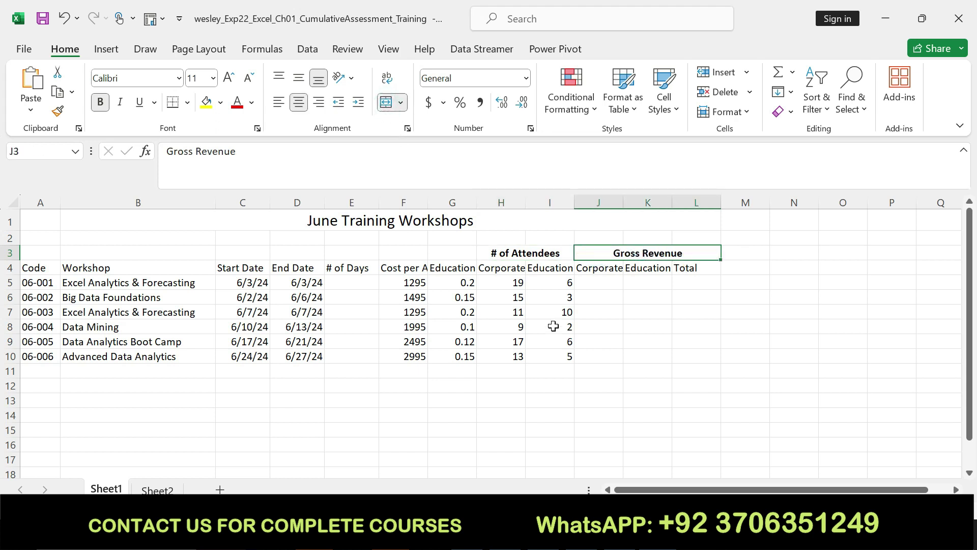
# Move the yellow highlight from step 9 to step 10's cell-style instructions
pyautogui.hotkey('alt', 'Tab')
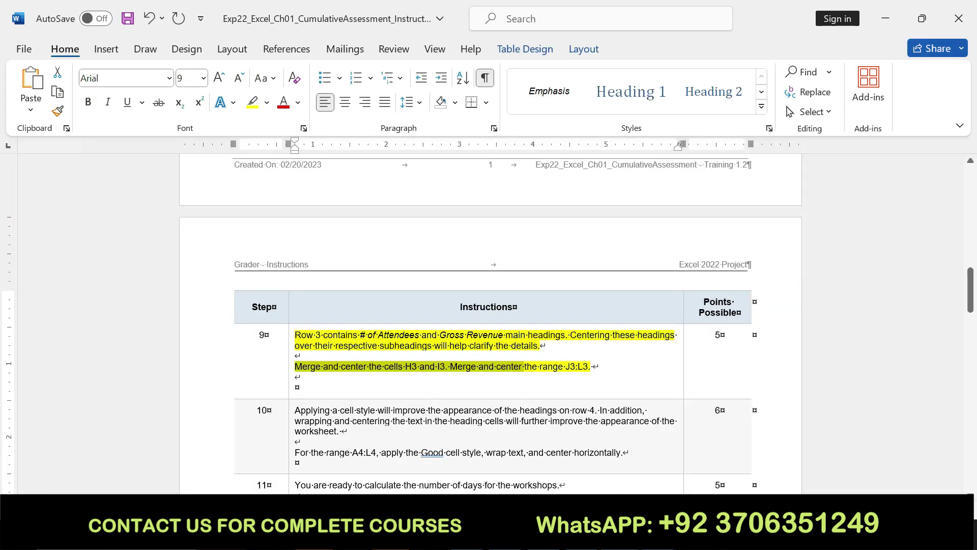
pyautogui.hotkey('ctrl', 'z')
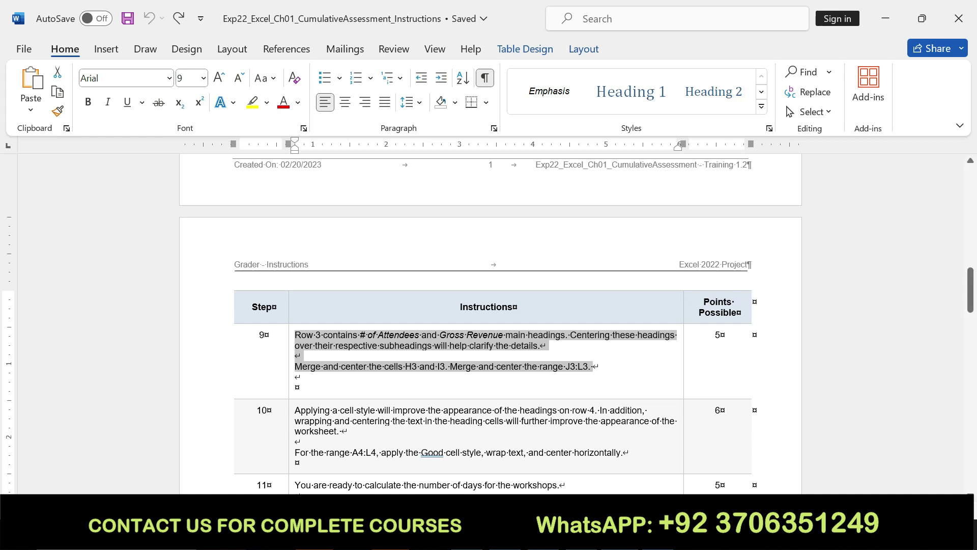
pyautogui.moveTo(295, 410); pyautogui.dragTo(623, 453)
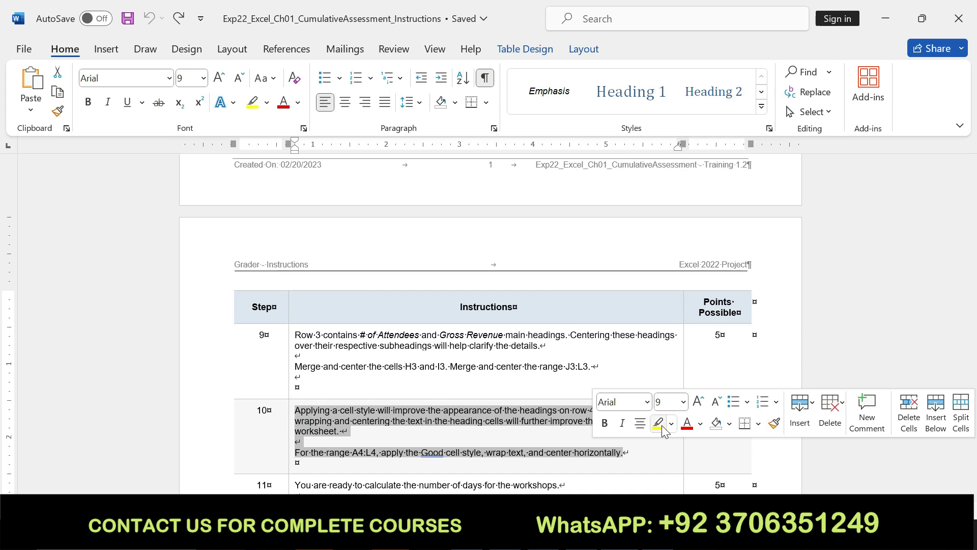
pyautogui.click(658, 422)
pyautogui.moveTo(295, 410); pyautogui.dragTo(622, 452)
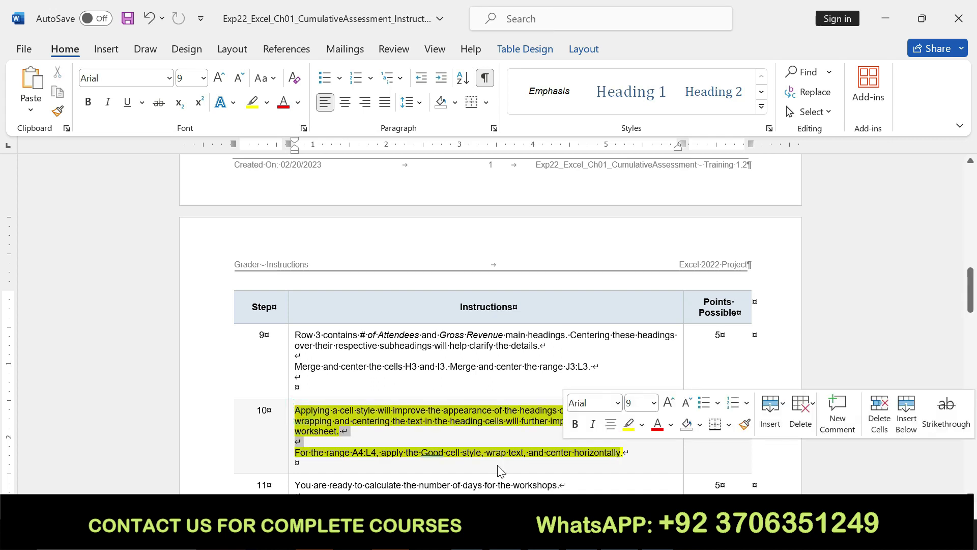
pyautogui.moveTo(295, 451); pyautogui.dragTo(630, 453)
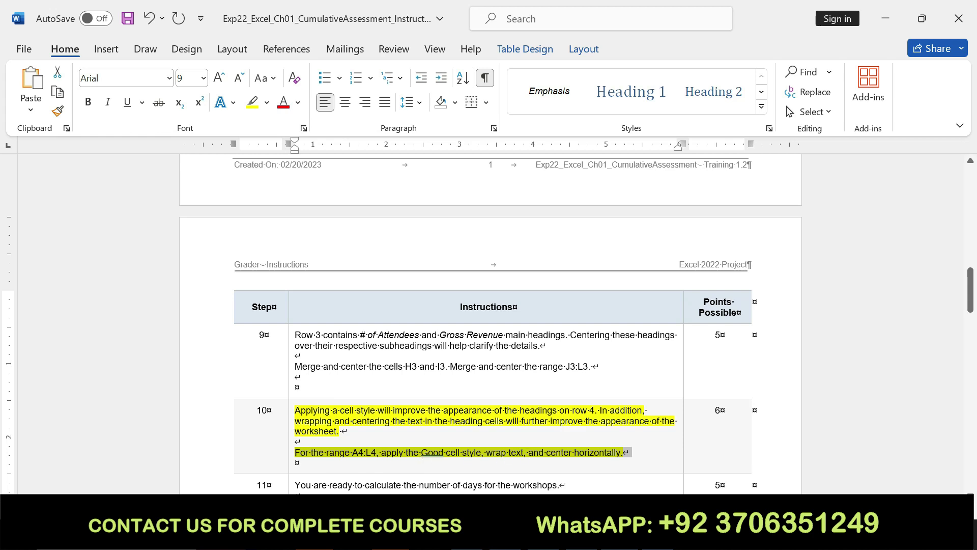
# Copy the A4:L4 range reference from step 10's text
pyautogui.hotkey('alt', 'Tab')
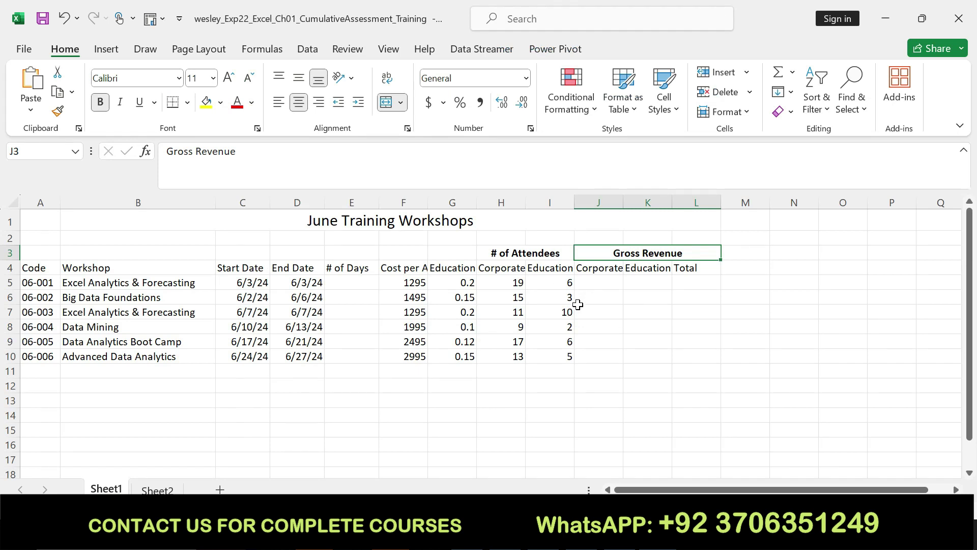
pyautogui.hotkey('alt', 'Tab')
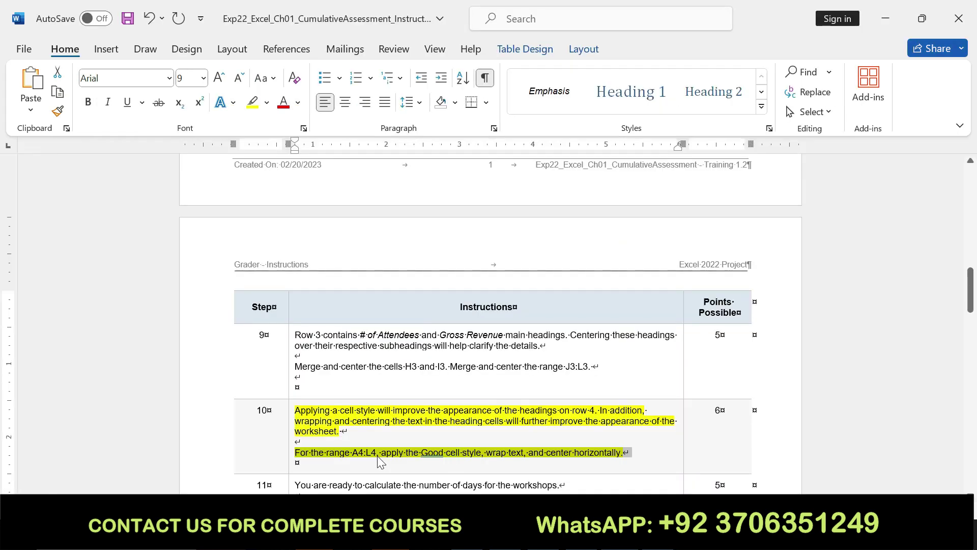
pyautogui.moveTo(377, 453); pyautogui.dragTo(352, 453)
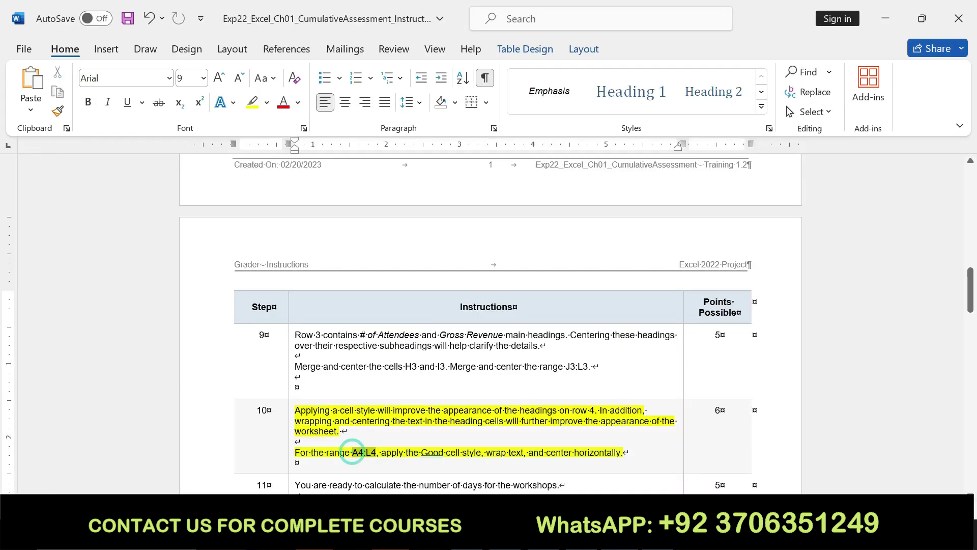
pyautogui.hotkey('ctrl', 'c')
pyautogui.hotkey('alt', 'Tab')
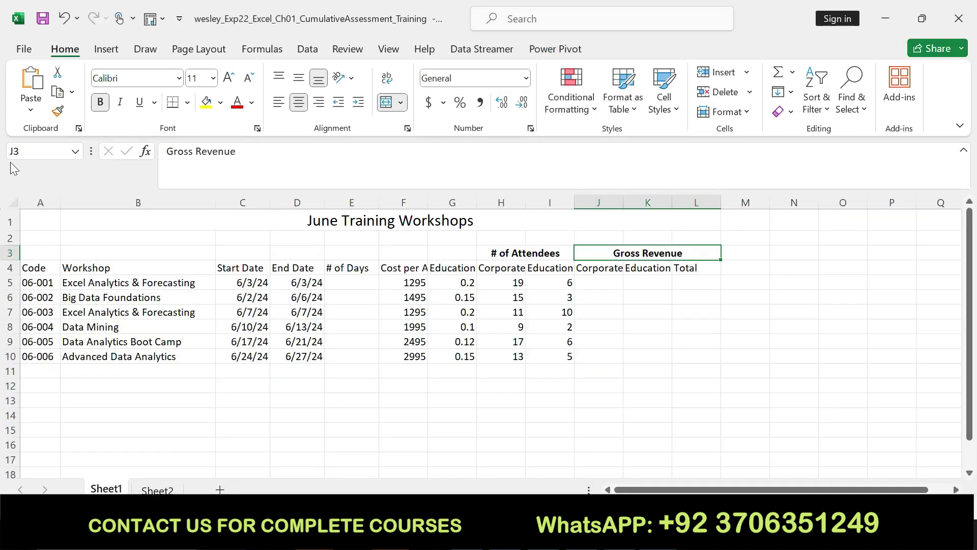
# Select A4:L4, apply the Good cell style, and center the headings horizontally
pyautogui.click(21, 151)
pyautogui.write('A4:L4')
pyautogui.press('Return')
pyautogui.hotkey('ctrl', 'v')
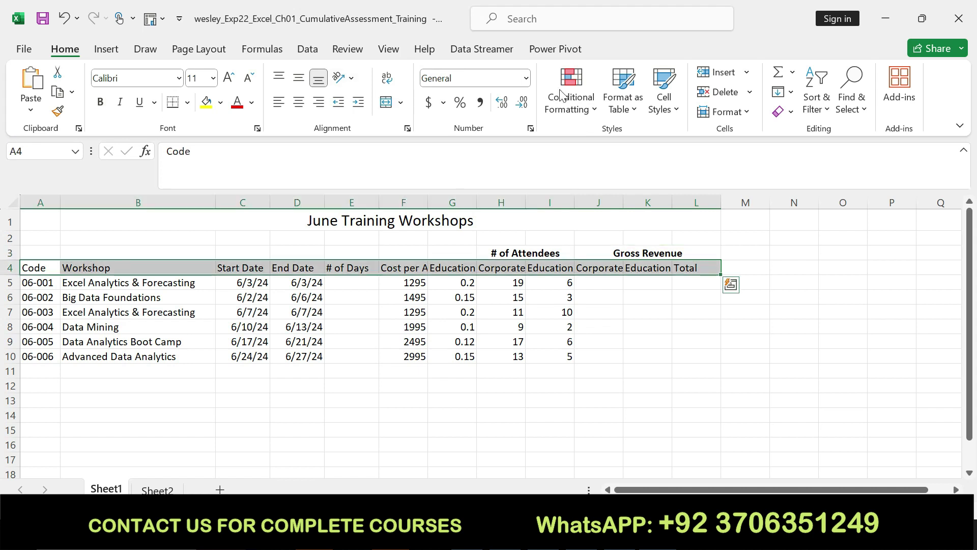
pyautogui.click(670, 110)
pyautogui.click(669, 283)
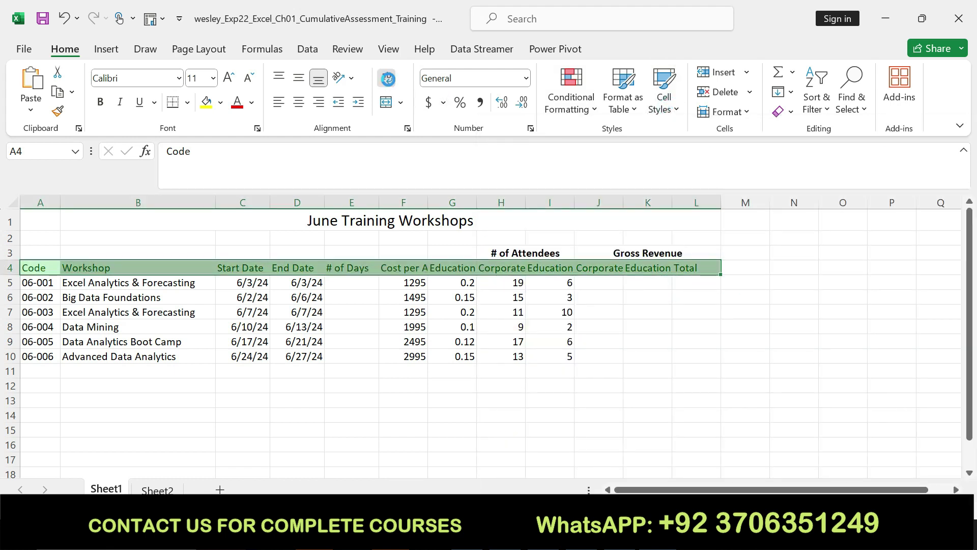
pyautogui.click(386, 77)
pyautogui.click(298, 102)
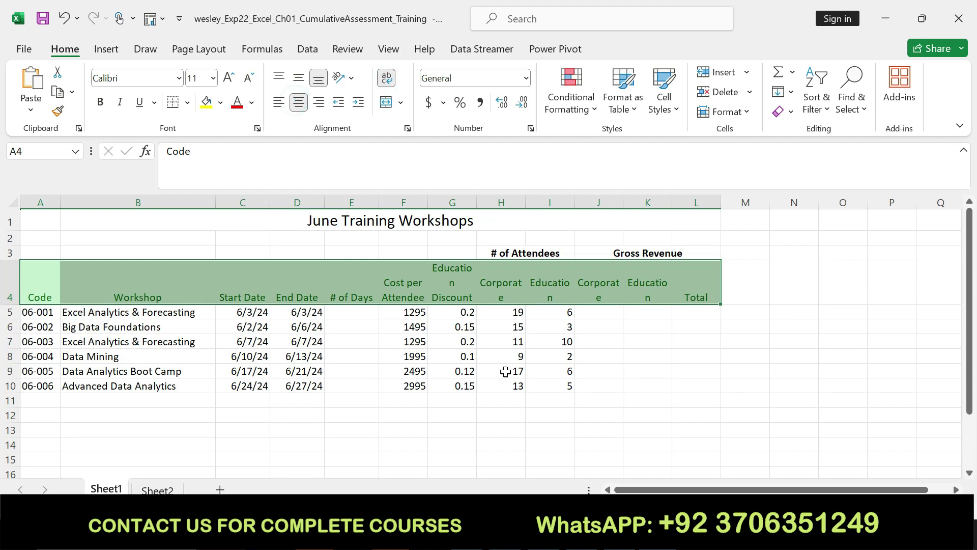
pyautogui.hotkey('alt', 'Tab')
# Move the yellow highlight from step 10 to step 11's E5:E10 day-count instructions, then return to Excel
pyautogui.hotkey('ctrl', 'z')
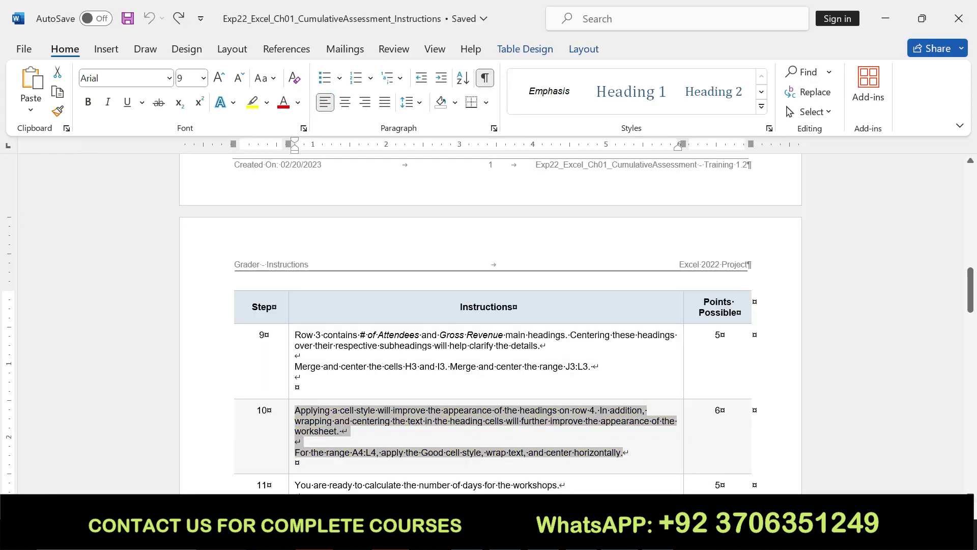
pyautogui.moveTo(970, 290); pyautogui.dragTo(972, 303)
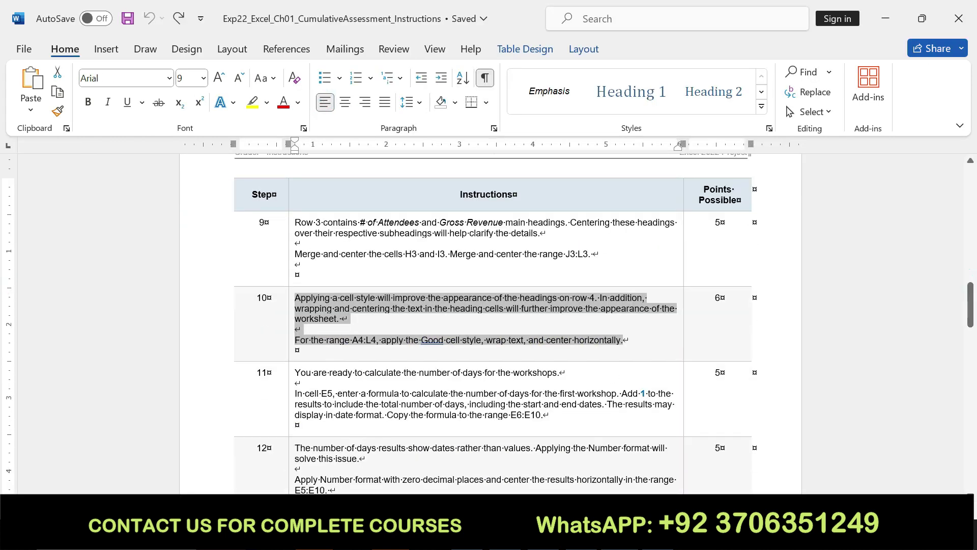
pyautogui.moveTo(295, 371); pyautogui.dragTo(542, 415)
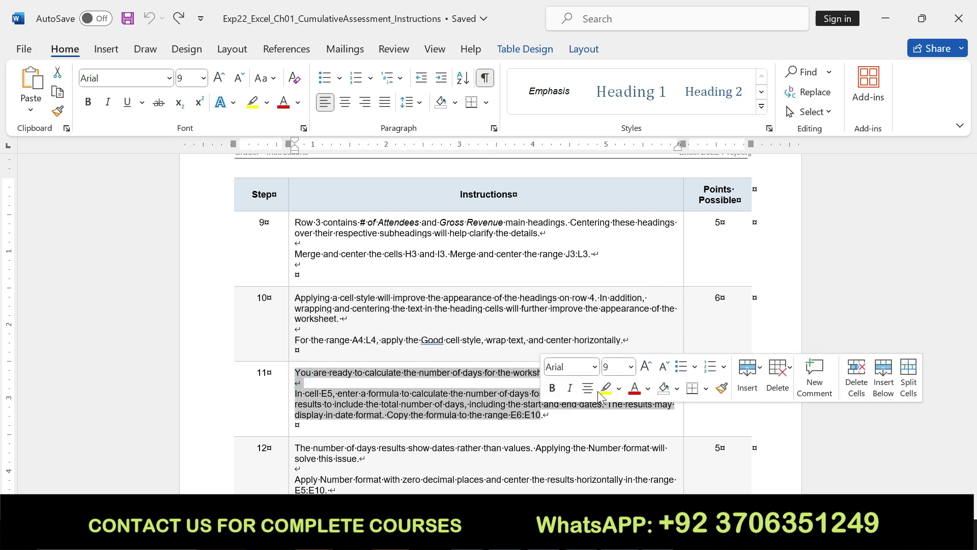
pyautogui.click(599, 388)
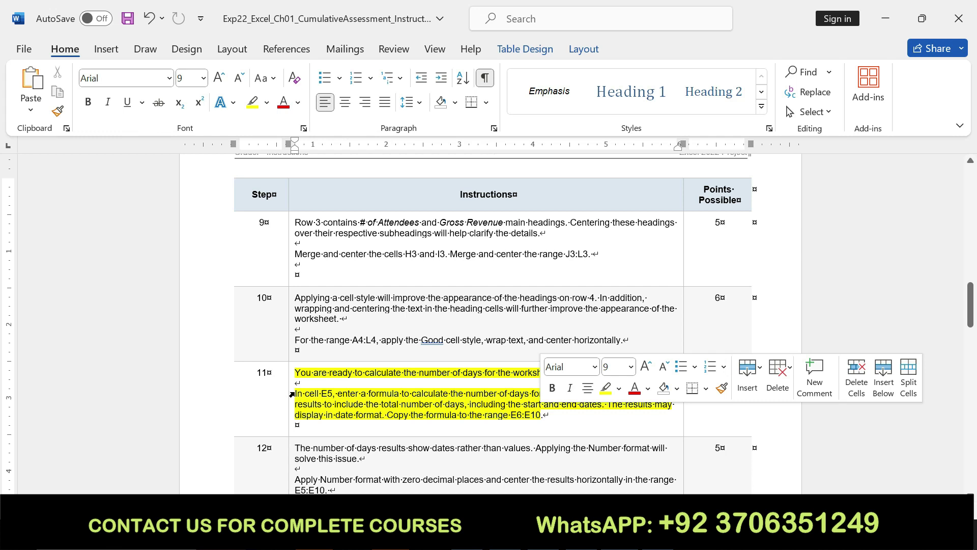
pyautogui.moveTo(295, 393); pyautogui.dragTo(509, 393)
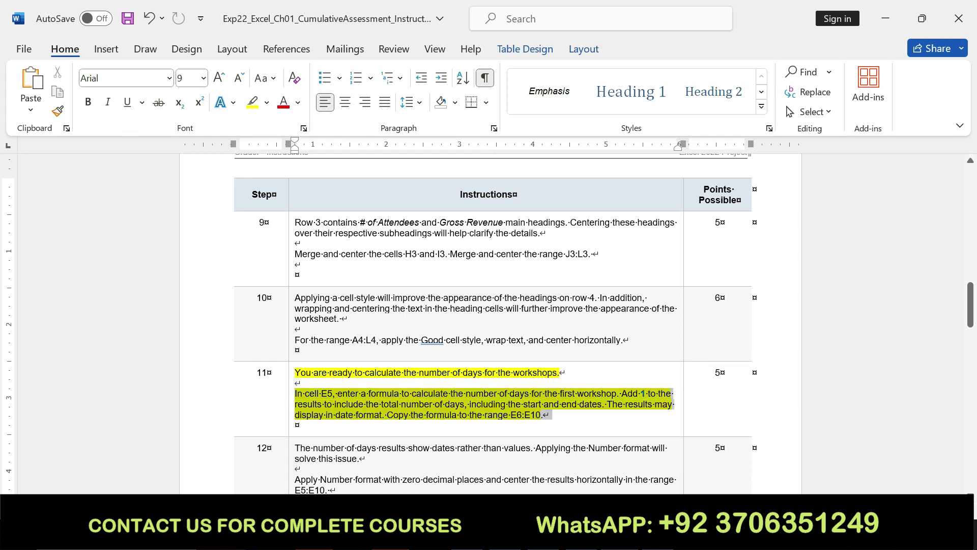
pyautogui.moveTo(509, 393); pyautogui.dragTo(628, 421)
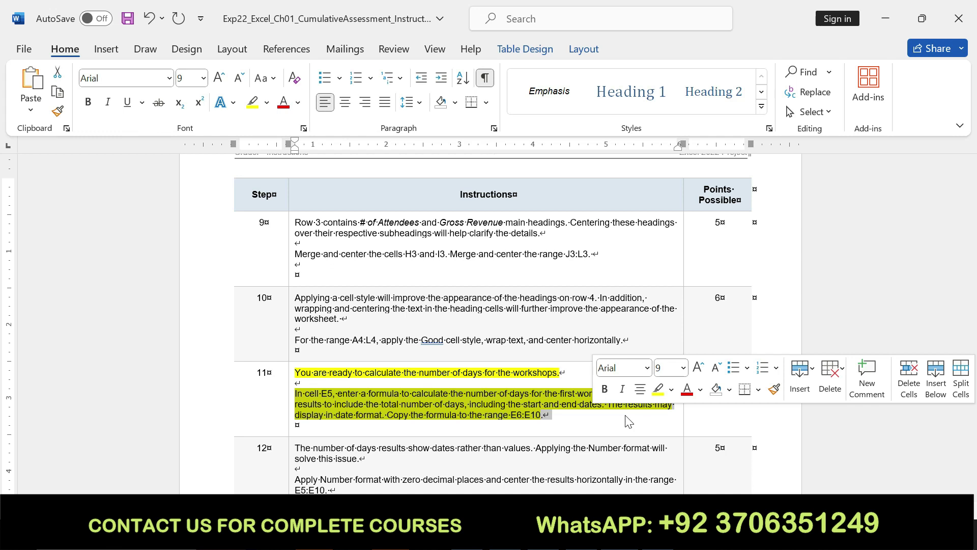
pyautogui.click(296, 393)
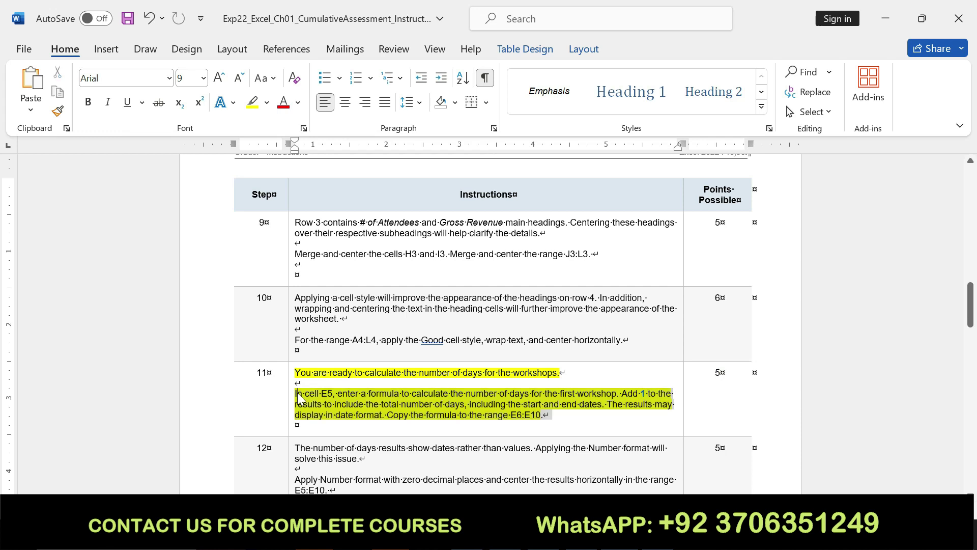
pyautogui.moveTo(296, 392)
pyautogui.mouseDown()
pyautogui.moveTo(508, 404)
pyautogui.moveTo(542, 416)
pyautogui.mouseUp()
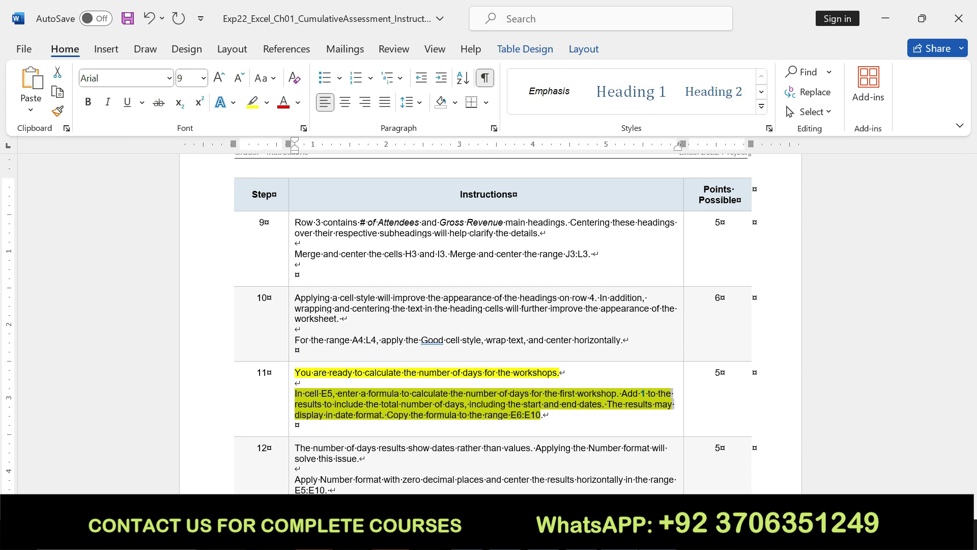
pyautogui.click(657, 448)
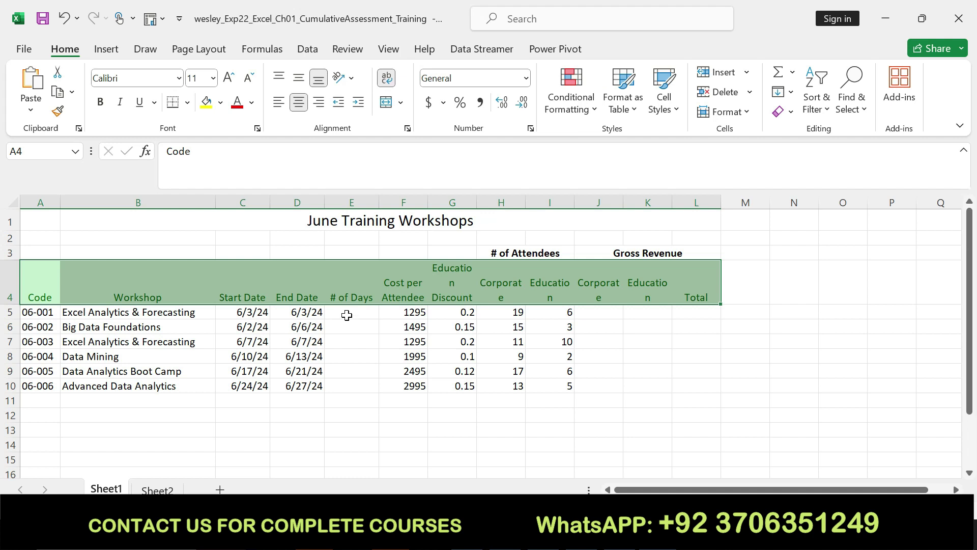
# Enter =D5-C5 in E5 and fill it down through E10
pyautogui.click(346, 315)
pyautogui.write('=')
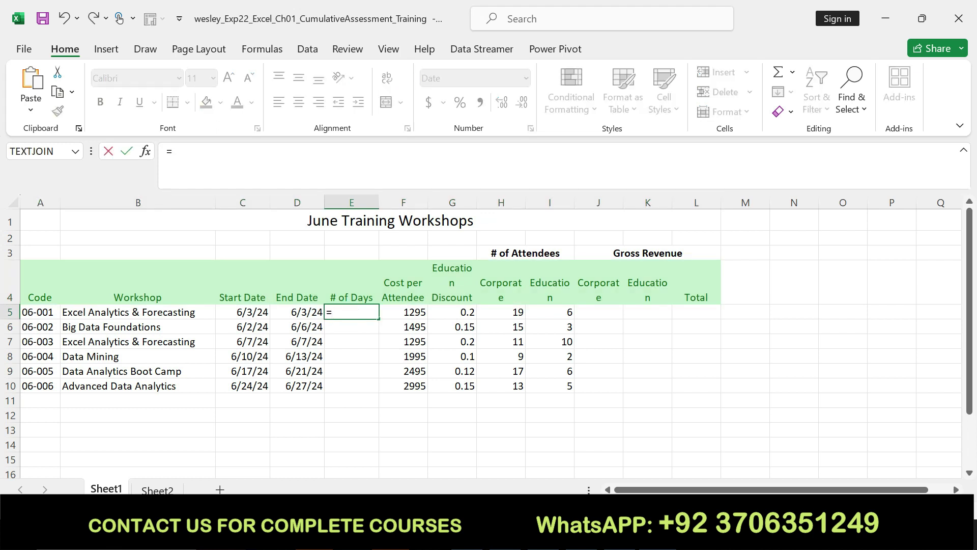
pyautogui.write('d5')
pyautogui.press('BackSpace')
pyautogui.press('BackSpace')
pyautogui.write('D5')
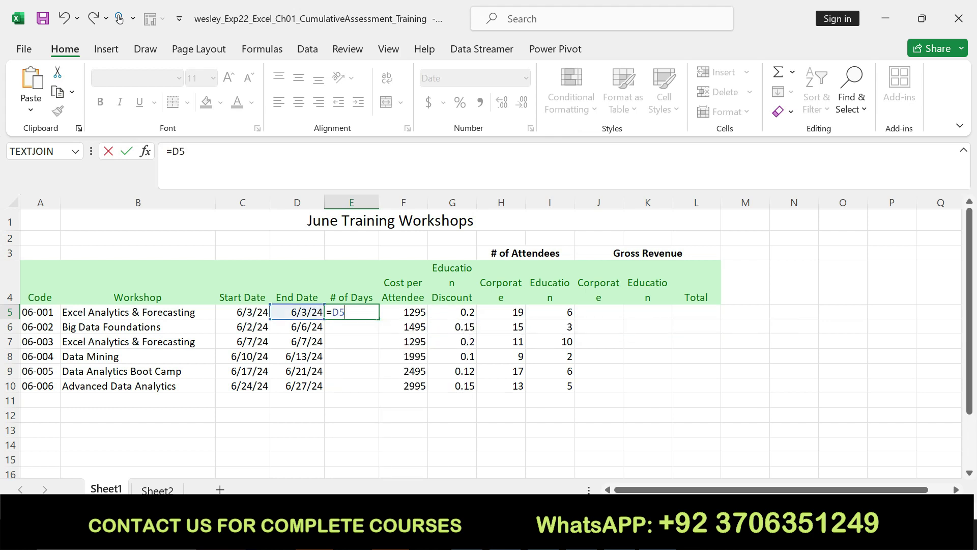
pyautogui.write('-C5')
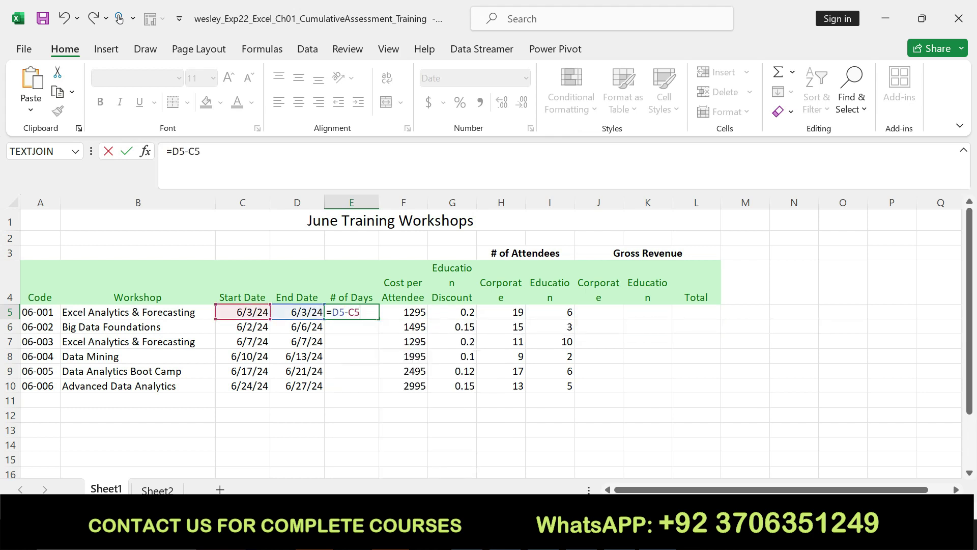
pyautogui.press('Return')
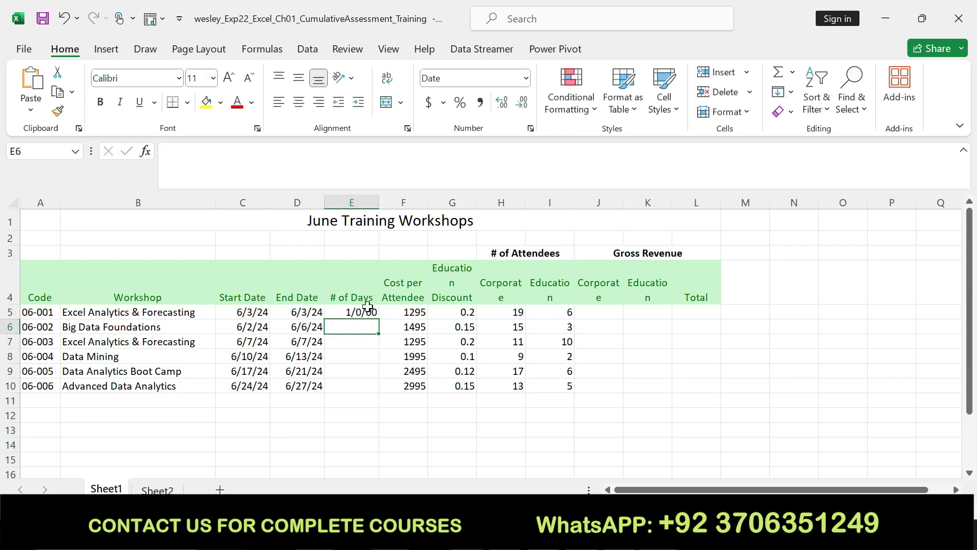
pyautogui.click(356, 311)
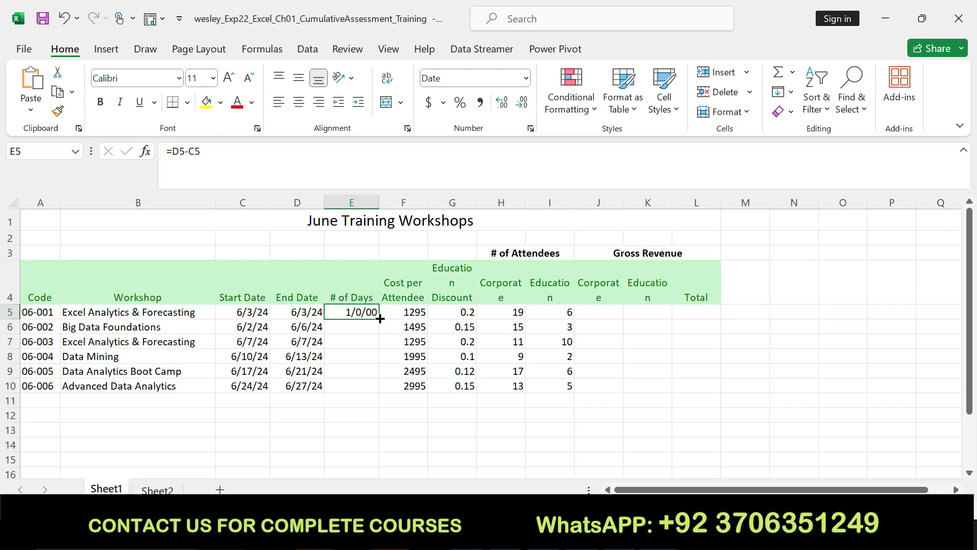
pyautogui.moveTo(378, 318); pyautogui.dragTo(377, 392)
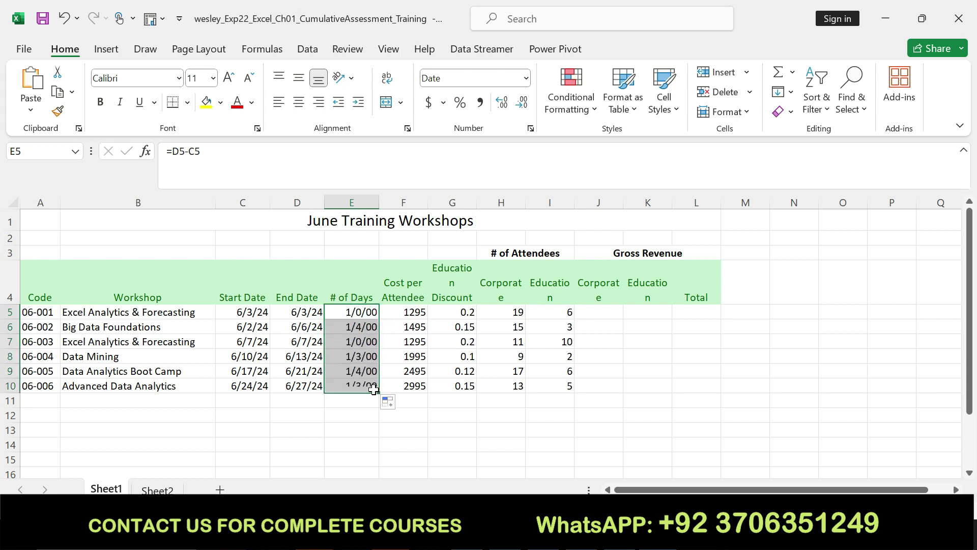
pyautogui.hotkey('alt', 'Tab')
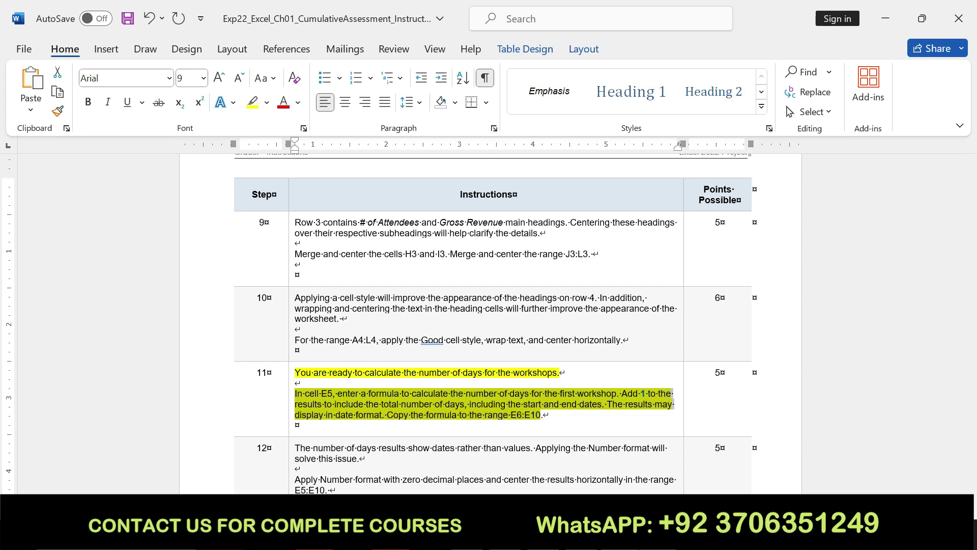
# Revise E5 to =D5-C5+1 and copy it down to E10
pyautogui.hotkey('alt', 'Tab')
pyautogui.click(251, 160)
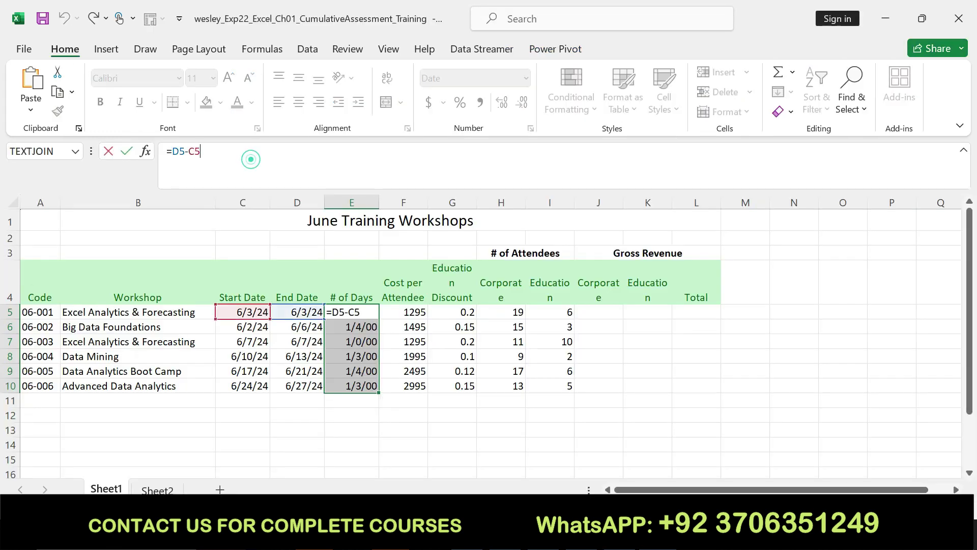
pyautogui.write('+1')
pyautogui.press('Return')
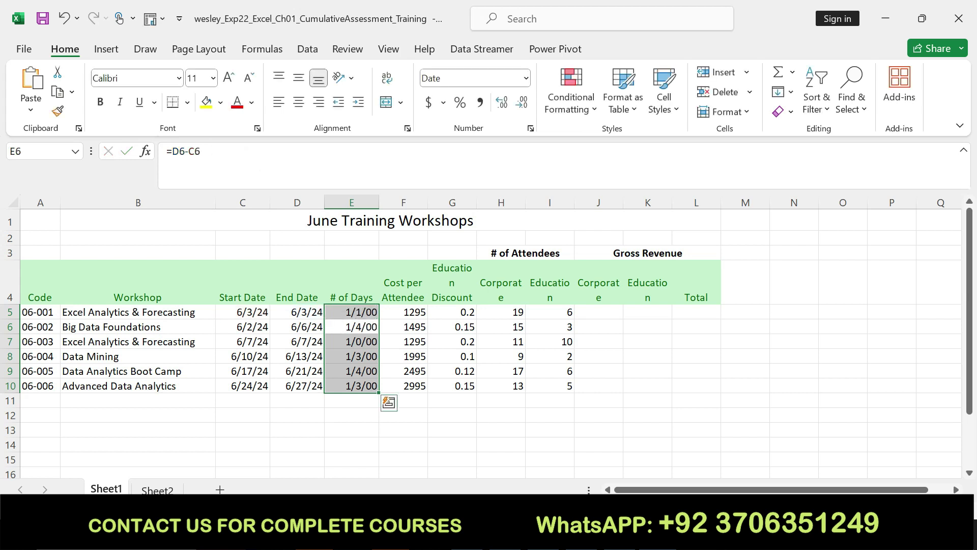
pyautogui.click(361, 309)
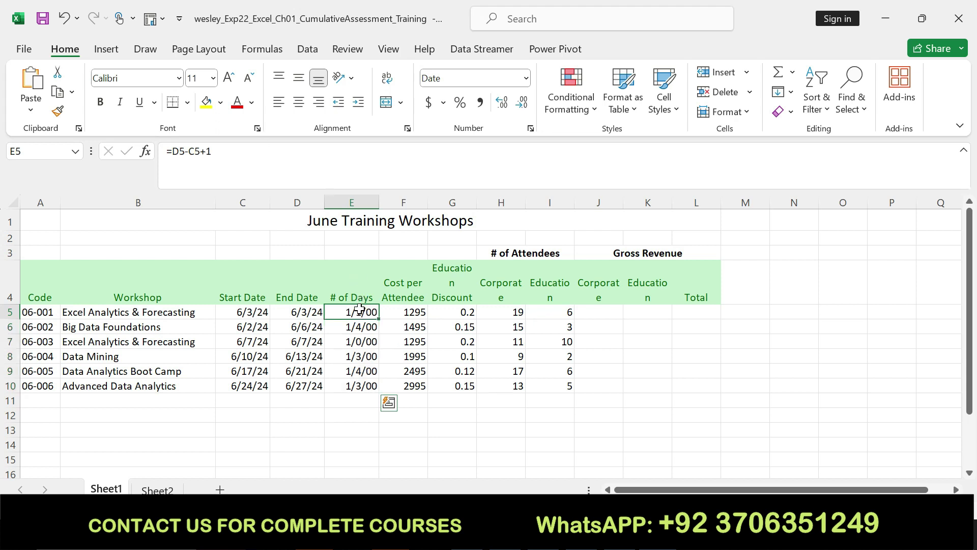
pyautogui.moveTo(377, 319); pyautogui.dragTo(386, 387)
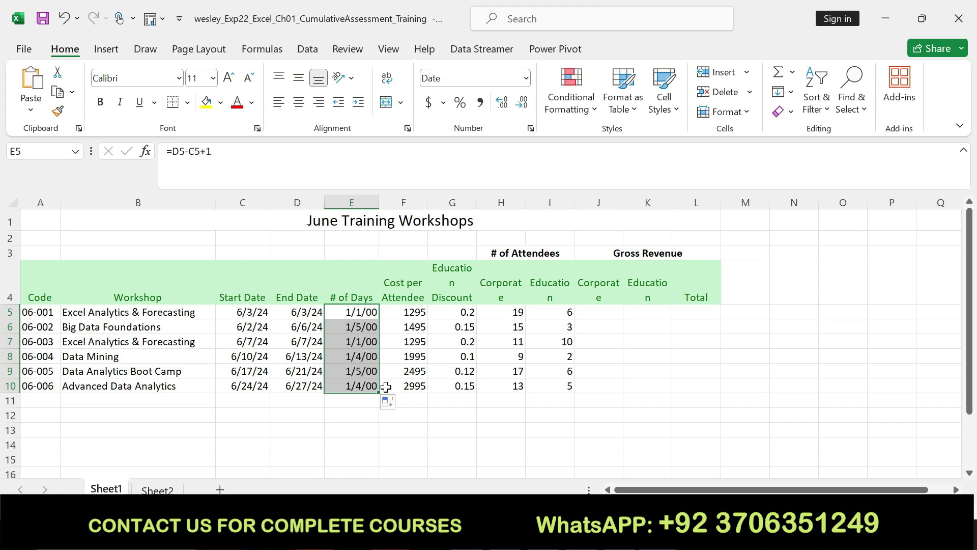
# Format the day counts as centred Number with 0 decimals, and clear step 11's highlight
pyautogui.click(526, 78)
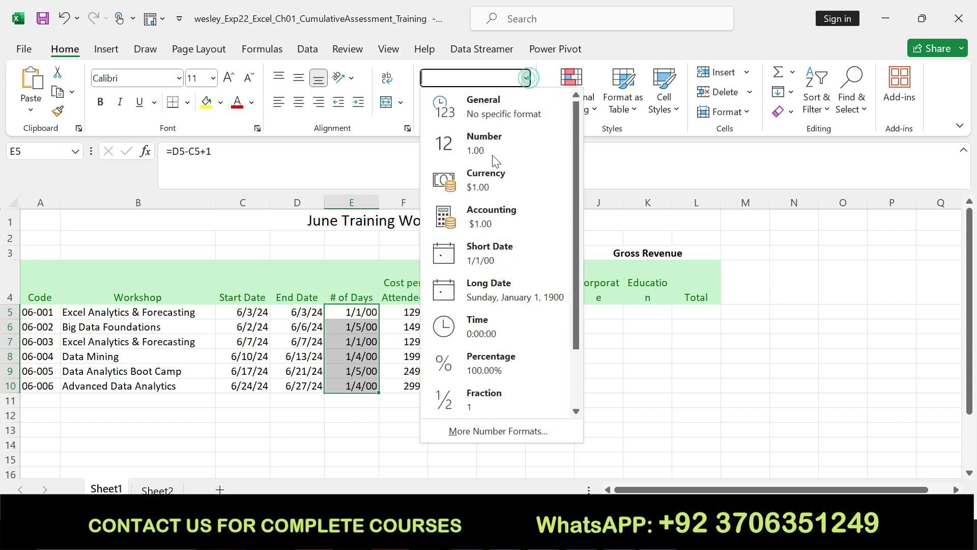
pyautogui.click(481, 143)
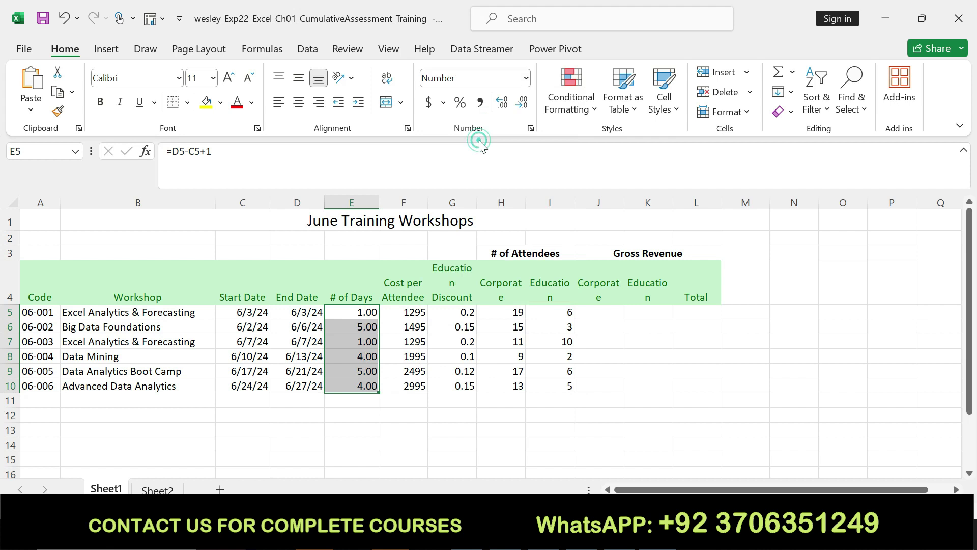
pyautogui.click(510, 103)
pyautogui.click(520, 103)
pyautogui.click(520, 103)
pyautogui.click(520, 103)
pyautogui.click(299, 102)
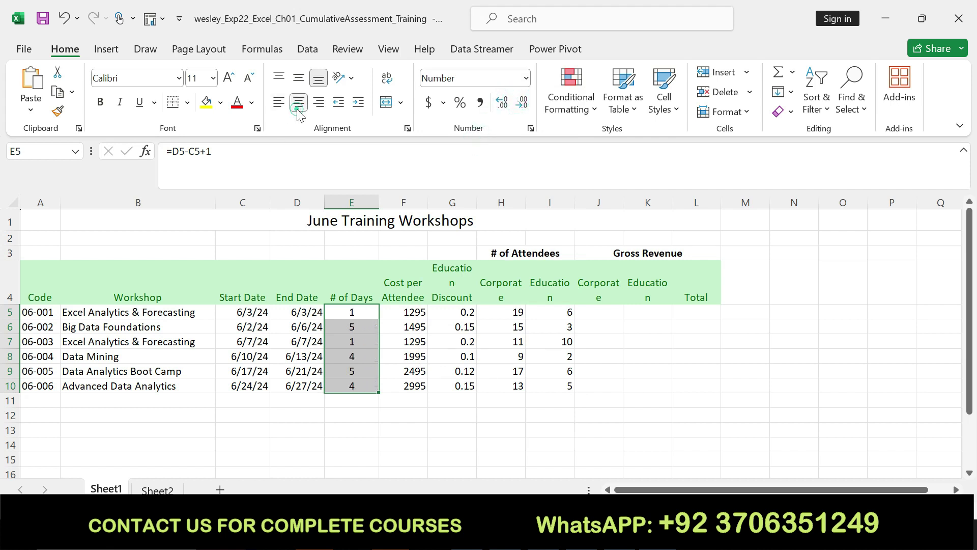
pyautogui.hotkey('alt', 'Tab')
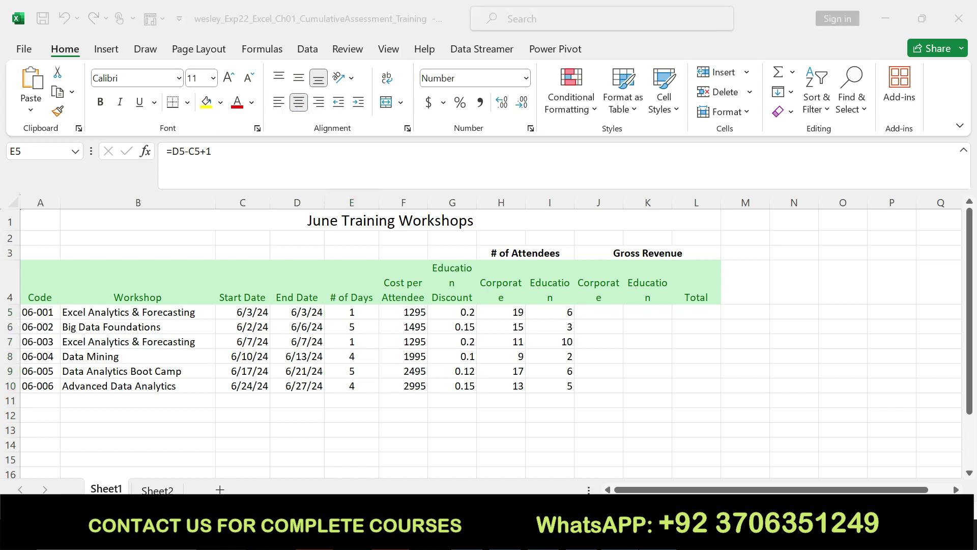
pyautogui.hotkey('ctrl', 'z')
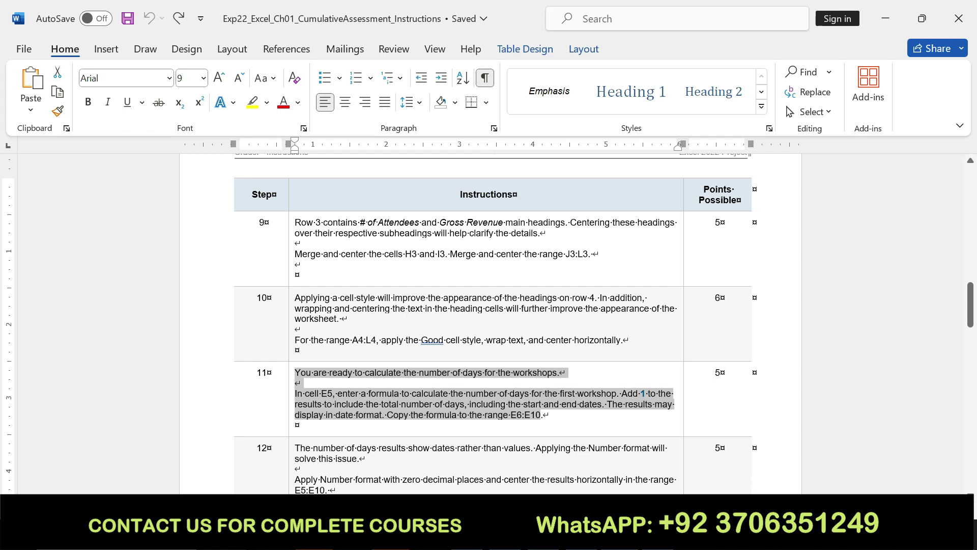
# Highlight step 12 yellow, then undo that highlight
pyautogui.scroll(-3, 969, 305)
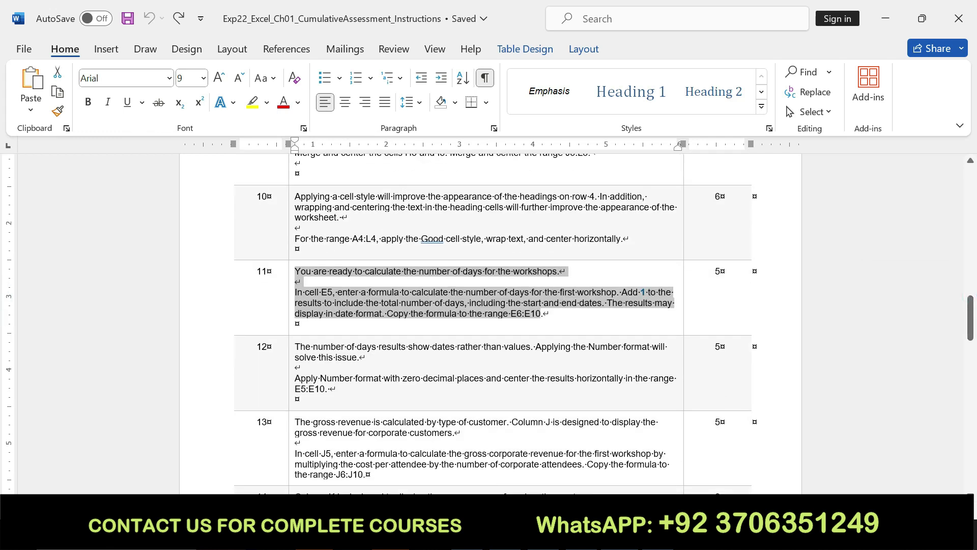
pyautogui.moveTo(294, 346); pyautogui.dragTo(328, 388)
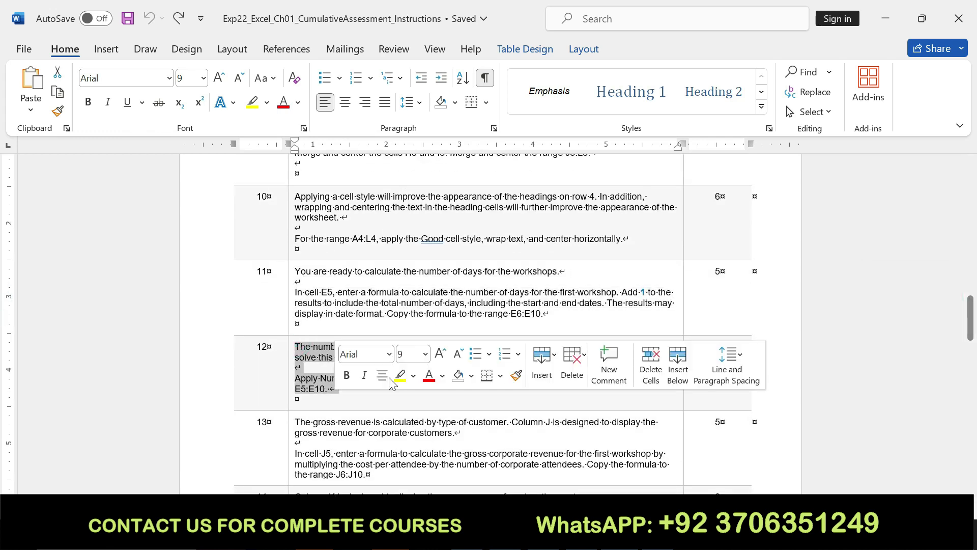
pyautogui.click(401, 375)
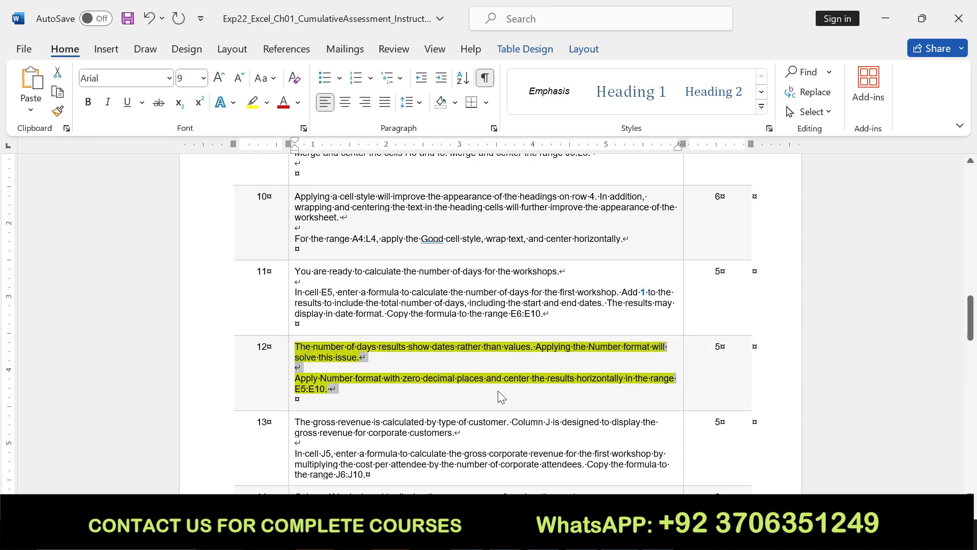
pyautogui.hotkey('alt', 'Tab')
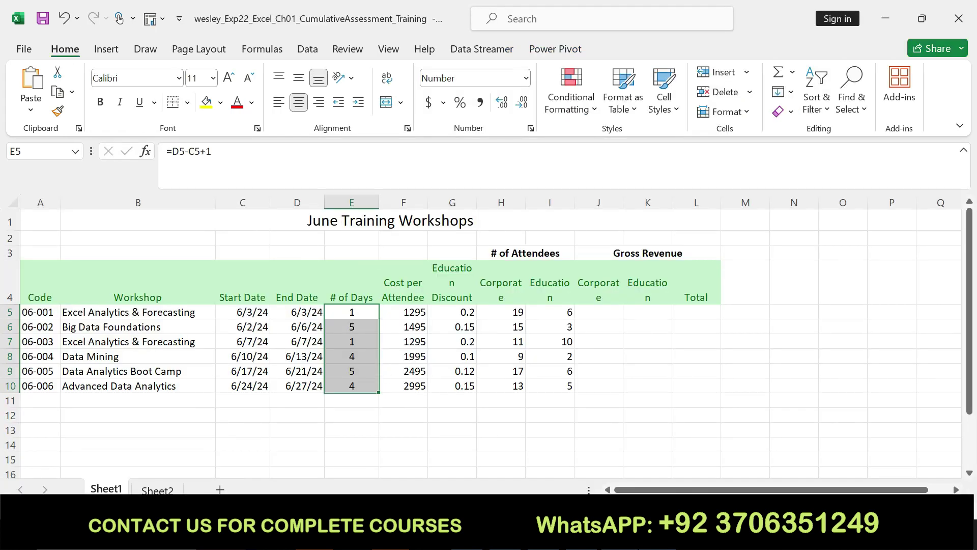
pyautogui.hotkey('alt', 'Tab')
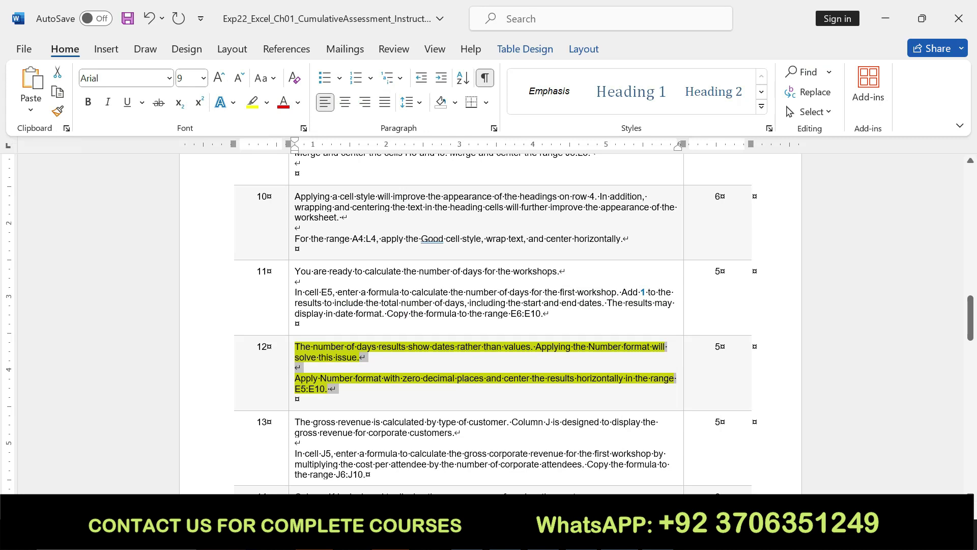
pyautogui.hotkey('ctrl', 'z')
# Highlight step 13's corporate gross revenue instructions in yellow
pyautogui.moveTo(970, 318); pyautogui.dragTo(971, 325)
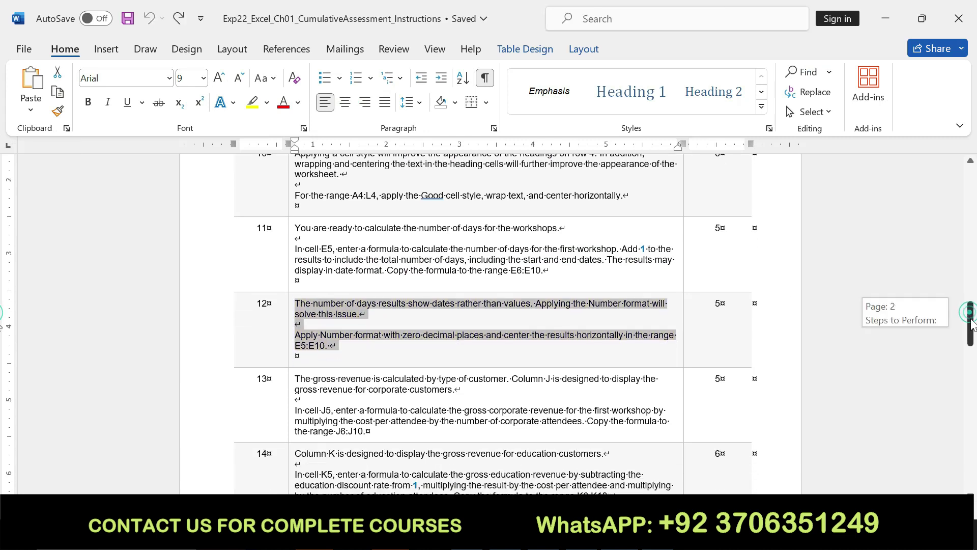
pyautogui.moveTo(294, 371)
pyautogui.mouseDown()
pyautogui.moveTo(461, 381)
pyautogui.moveTo(658, 413)
pyautogui.moveTo(368, 423)
pyautogui.mouseUp()
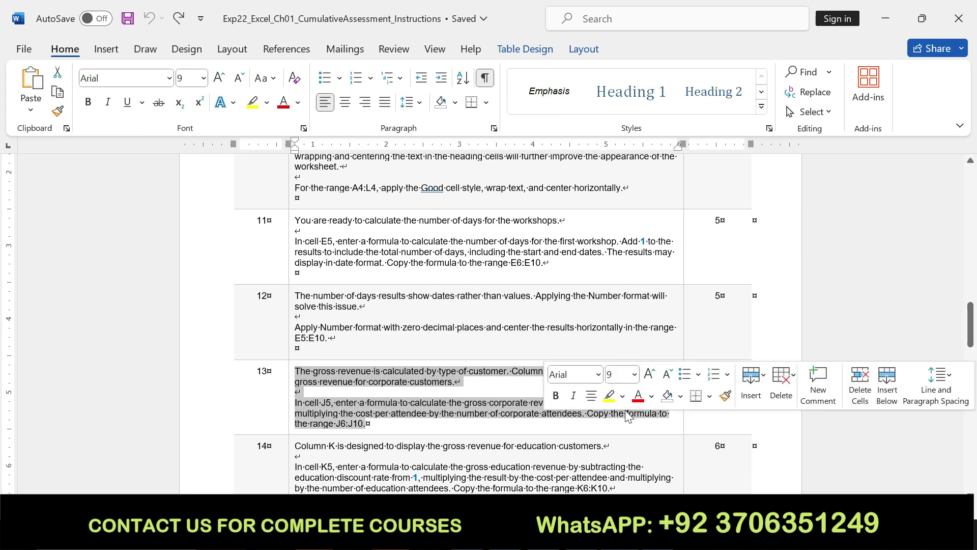
pyautogui.click(610, 399)
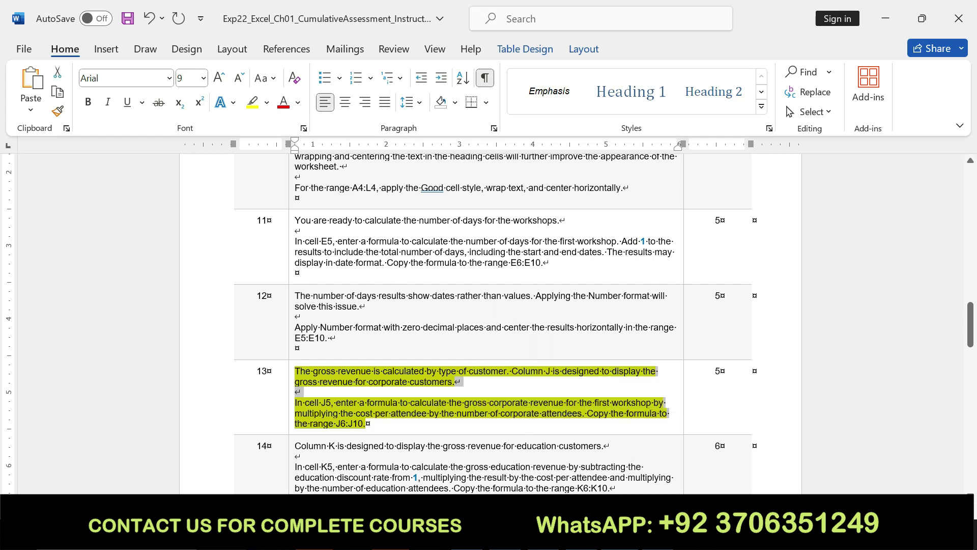
pyautogui.hotkey('alt', 'Tab')
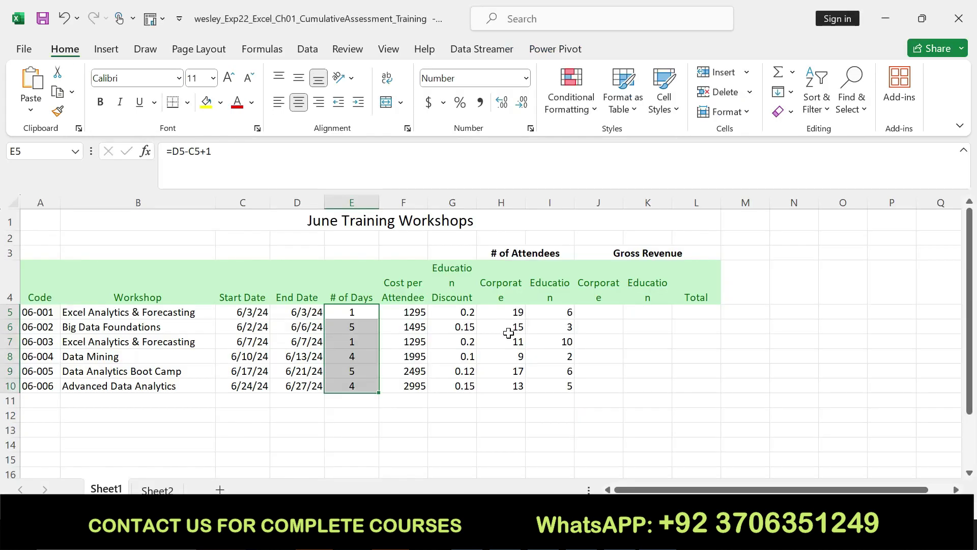
# Select cell J5 for the corporate revenue formula, then return to the Word instructions
pyautogui.click(597, 316)
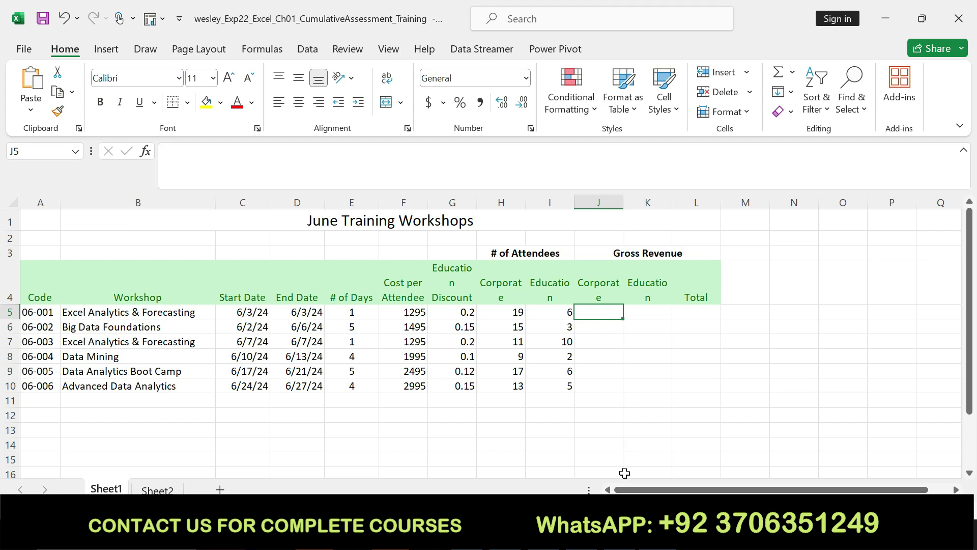
pyautogui.hotkey('alt', 'Tab')
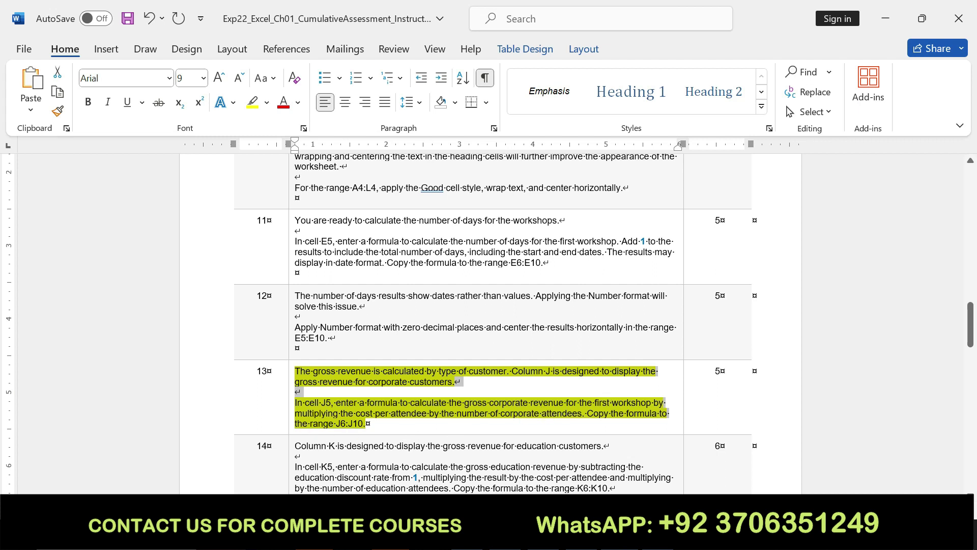
# Bold the phrase 'cost per attendee by the number of corporate attendees' in step 13
pyautogui.click(351, 409)
pyautogui.moveTo(355, 413); pyautogui.dragTo(582, 413)
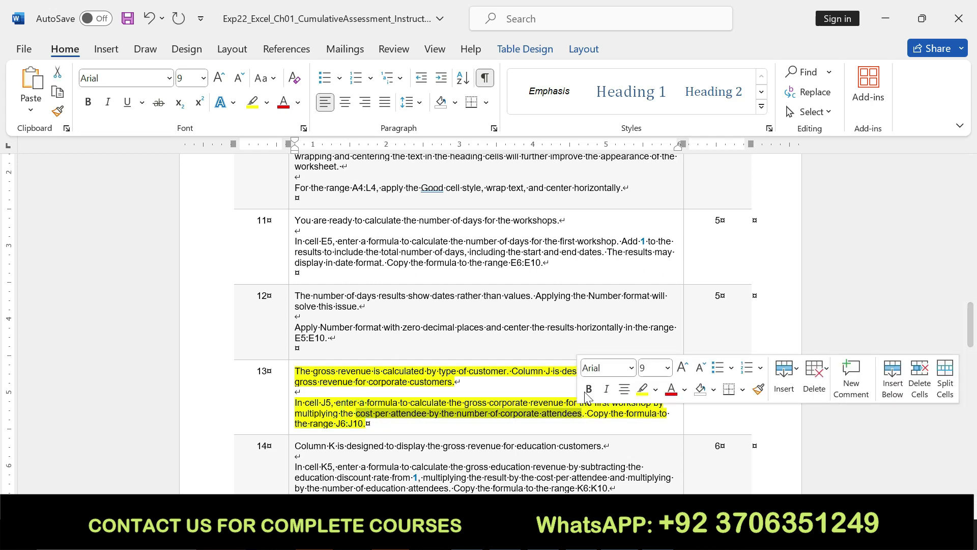
pyautogui.click(589, 389)
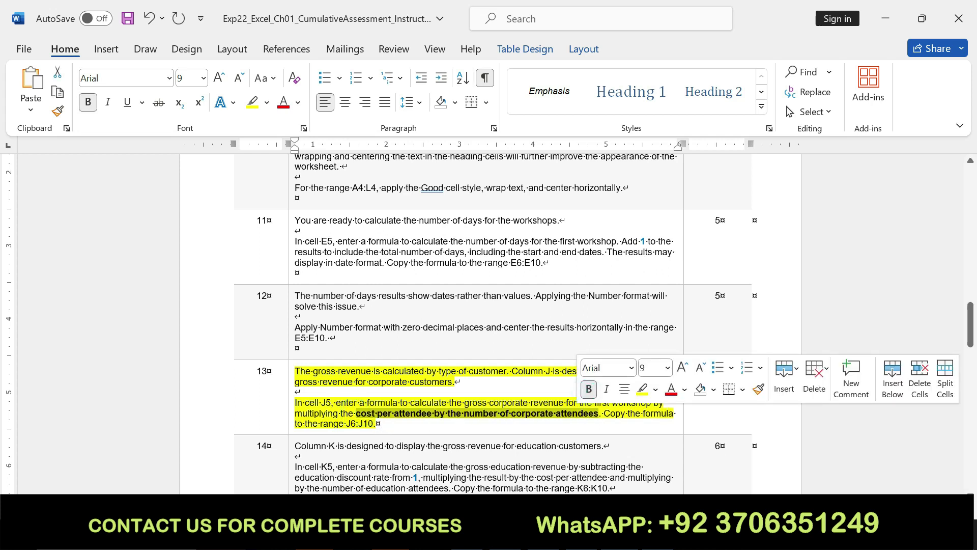
pyautogui.hotkey('alt', 'Tab')
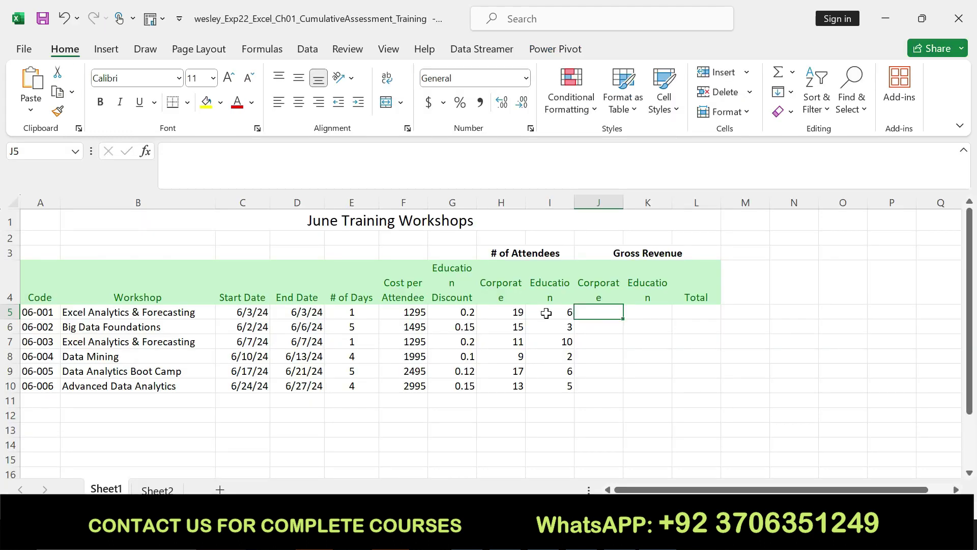
# Enter a first J5 formula multiplying F5 by I5
pyautogui.write('=')
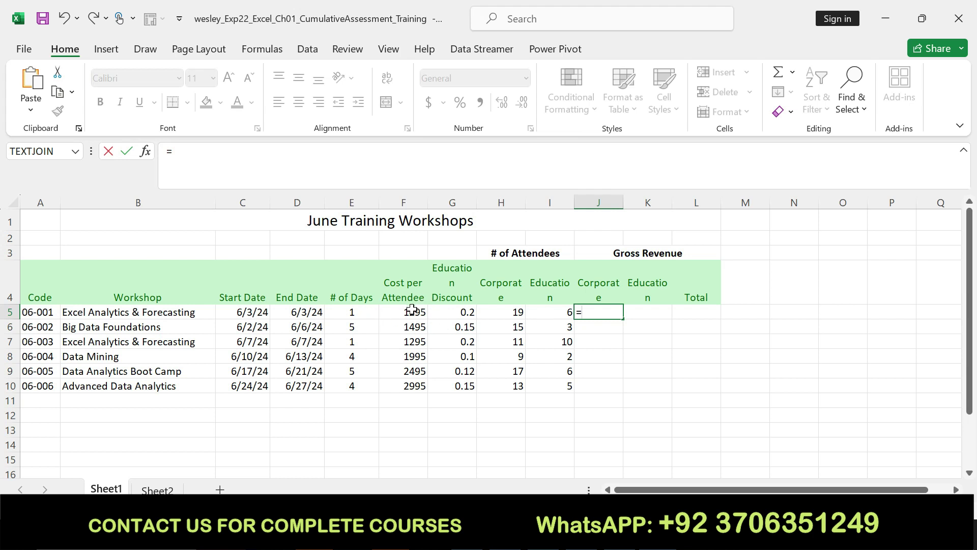
pyautogui.click(412, 310)
pyautogui.write('*')
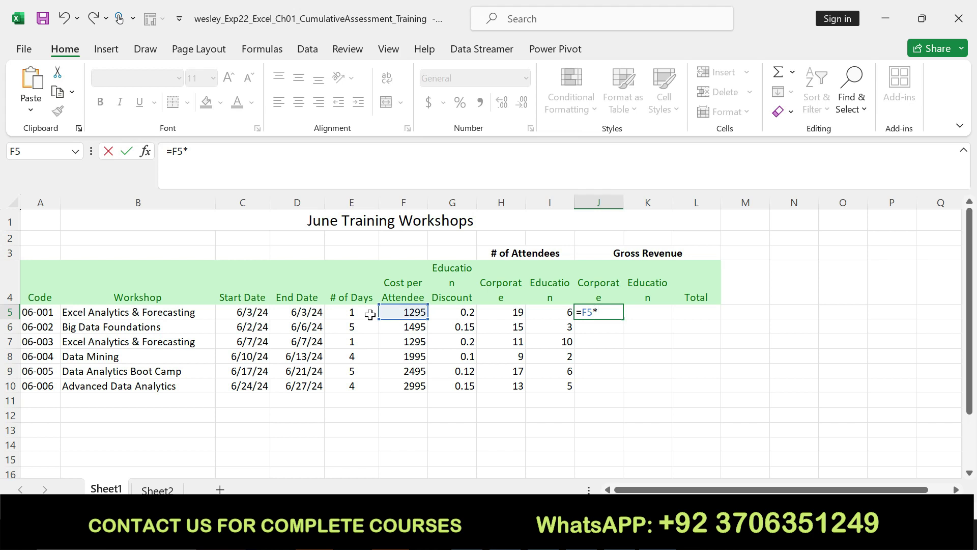
pyautogui.click(537, 311)
pyautogui.press('Return')
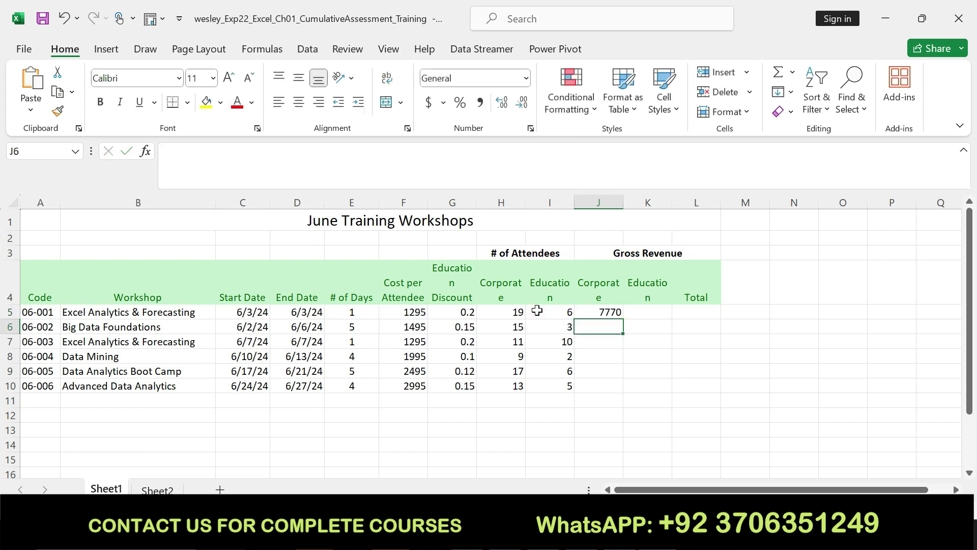
pyautogui.click(602, 310)
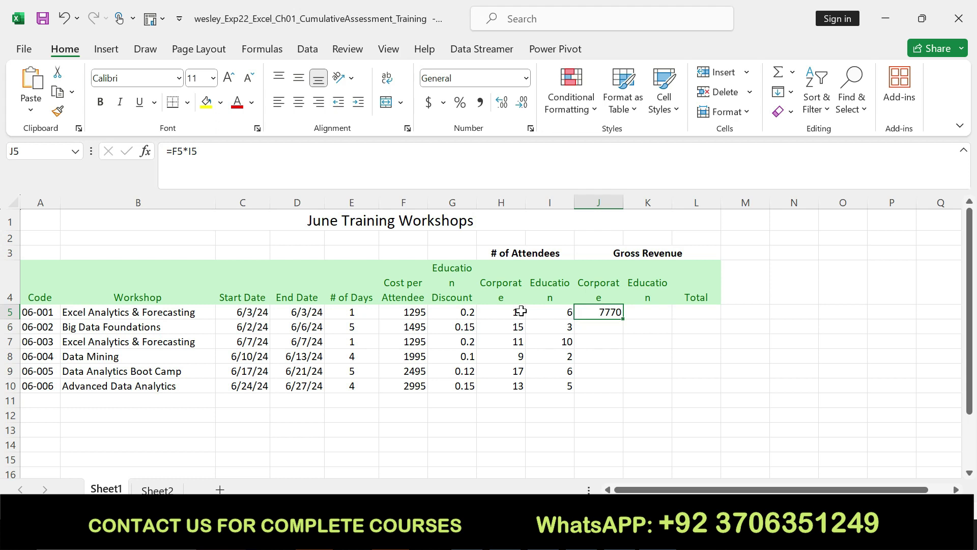
# Correct J5's formula to =F5*H5, giving 24605
pyautogui.click(262, 159)
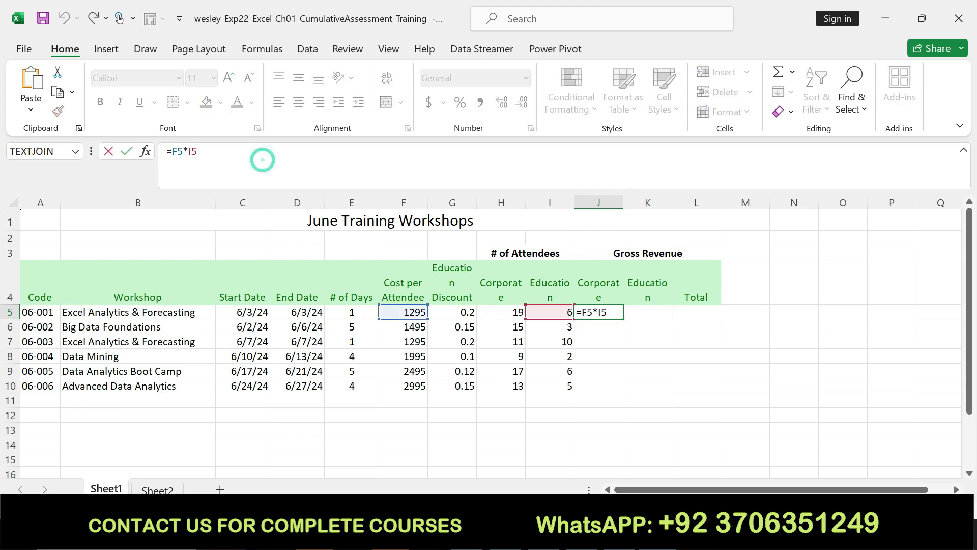
pyautogui.press('BackSpace')
pyautogui.press('BackSpace')
pyautogui.press('BackSpace')
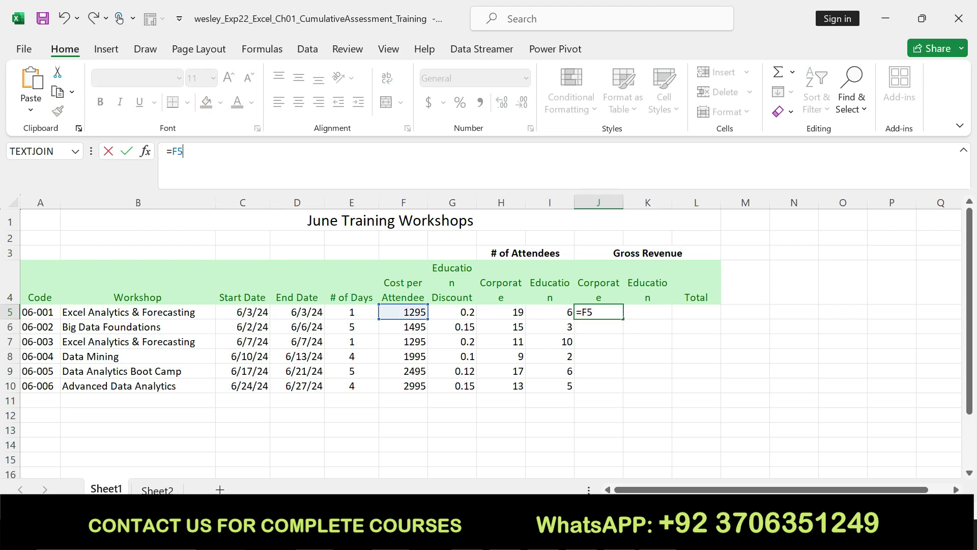
pyautogui.write('*')
pyautogui.click(512, 309)
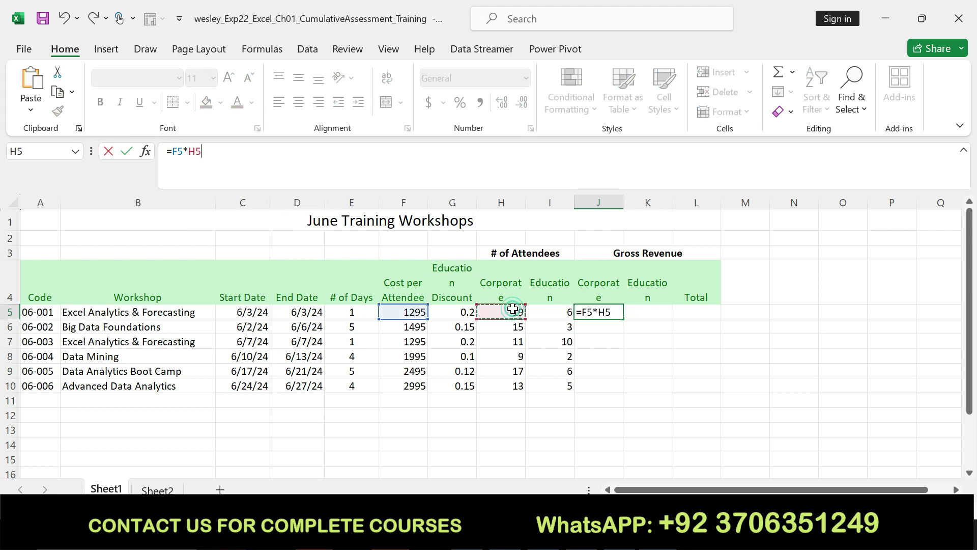
pyautogui.press('Return')
pyautogui.click(602, 313)
# Fill J5's =F5*H5 formula down column J
pyautogui.hotkey('alt', 'Tab')
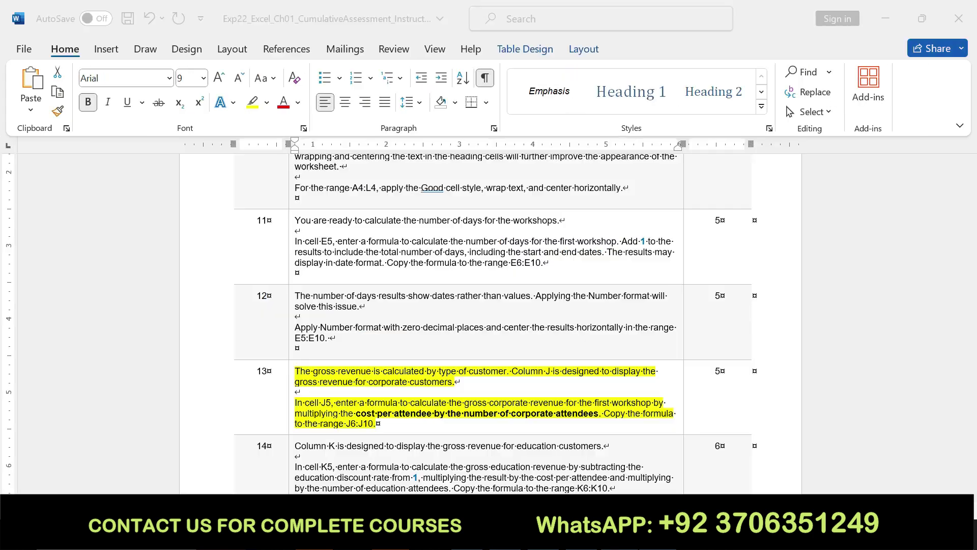
pyautogui.moveTo(376, 423); pyautogui.dragTo(604, 413)
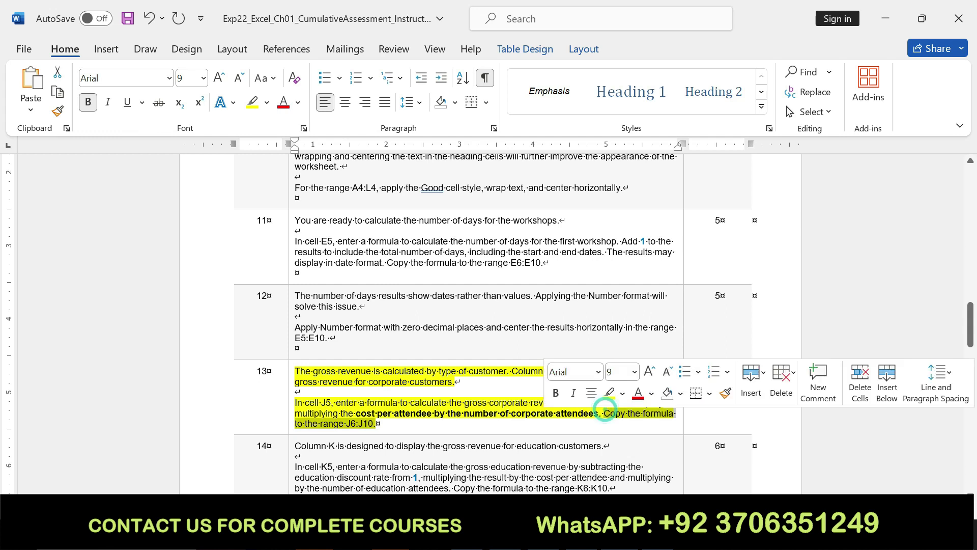
pyautogui.hotkey('alt', 'Tab')
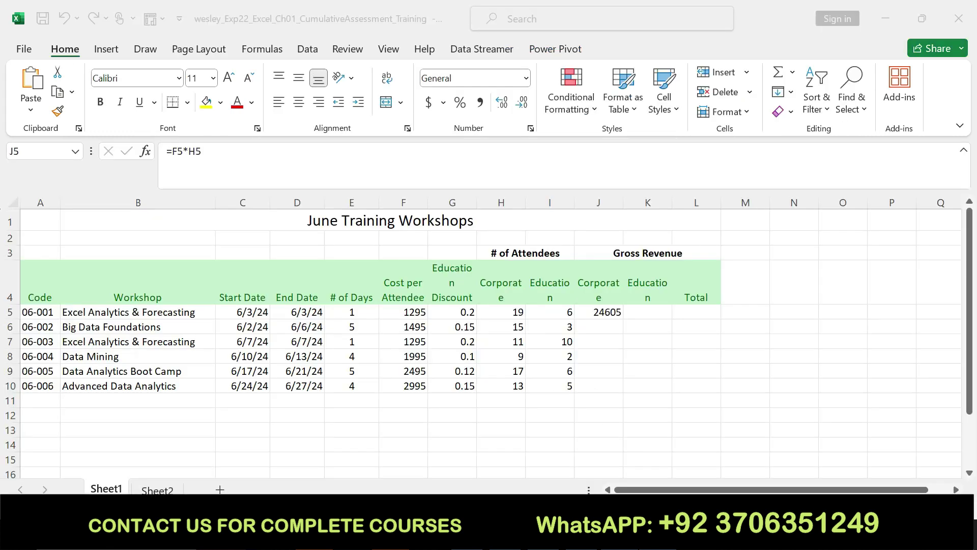
pyautogui.moveTo(622, 316); pyautogui.dragTo(618, 391)
# Clear step 13's formatting and highlight step 14's K5 education revenue instructions yellow
pyautogui.hotkey('alt', 'Tab')
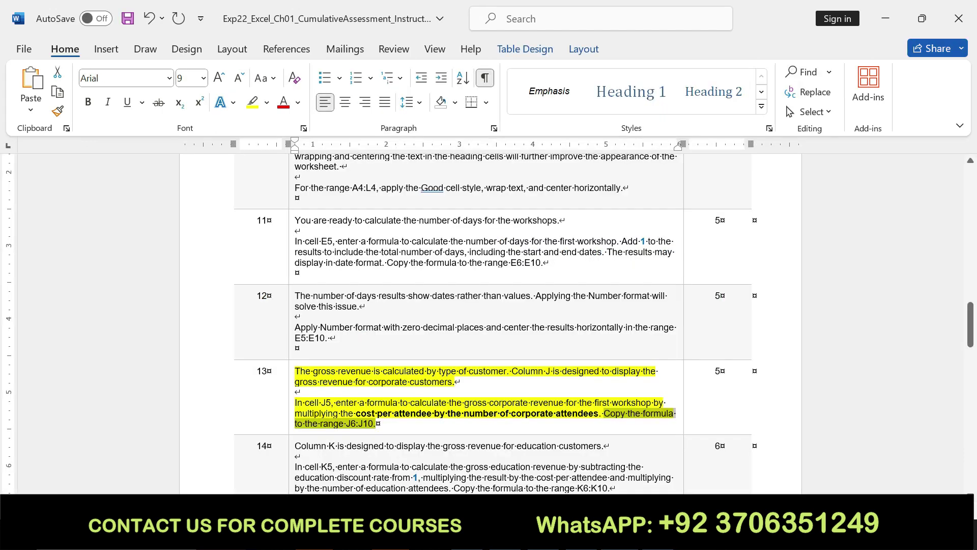
pyautogui.hotkey('ctrl', 'z')
pyautogui.hotkey('ctrl', 'z')
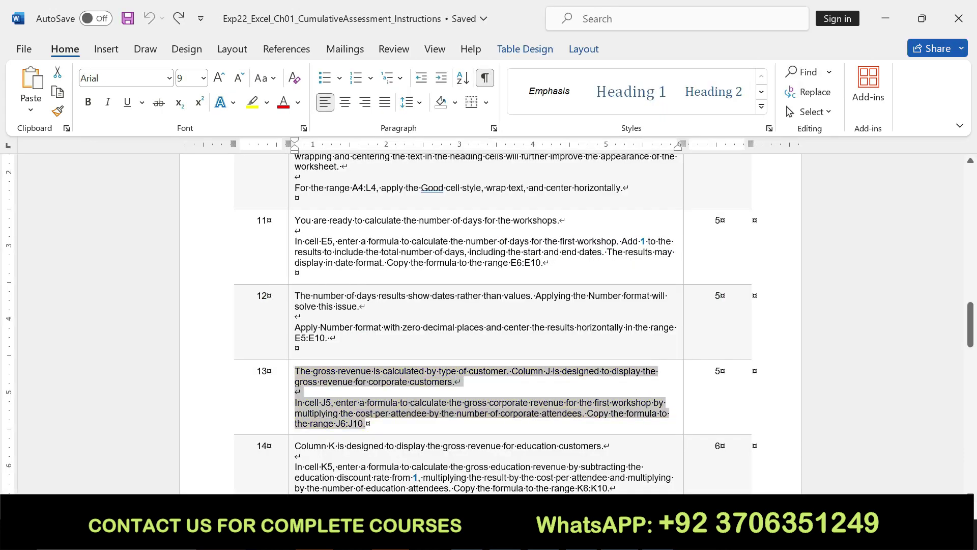
pyautogui.scroll(-3, 488, 323)
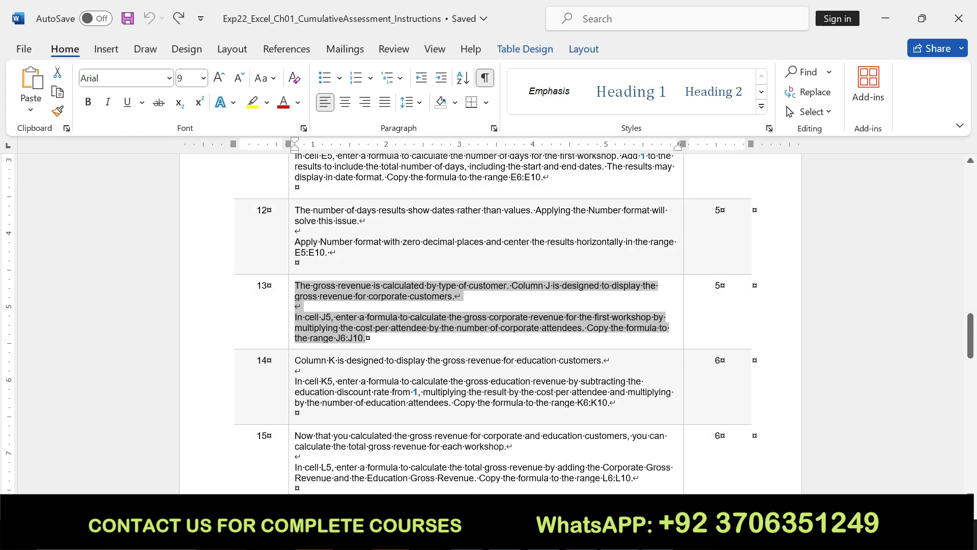
pyautogui.moveTo(295, 359); pyautogui.dragTo(616, 403)
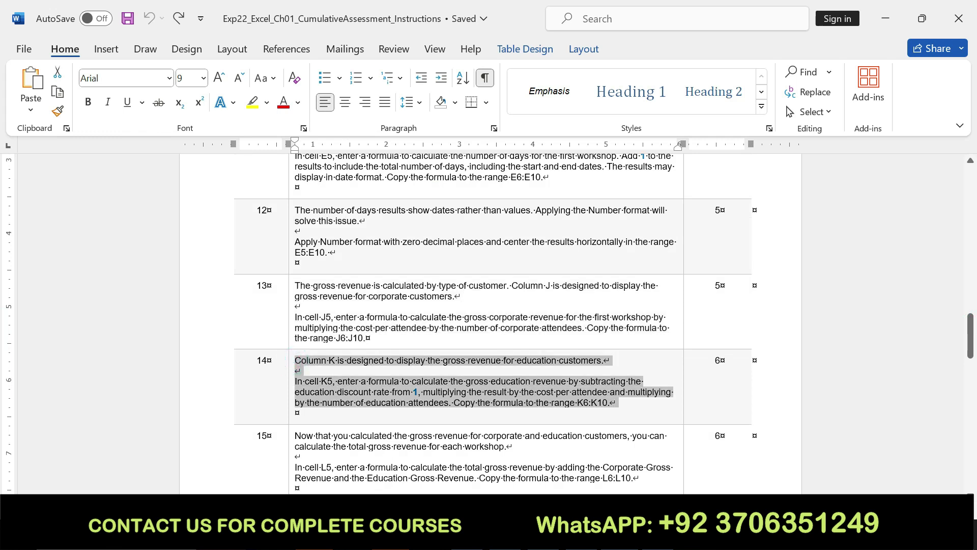
pyautogui.click(420, 390)
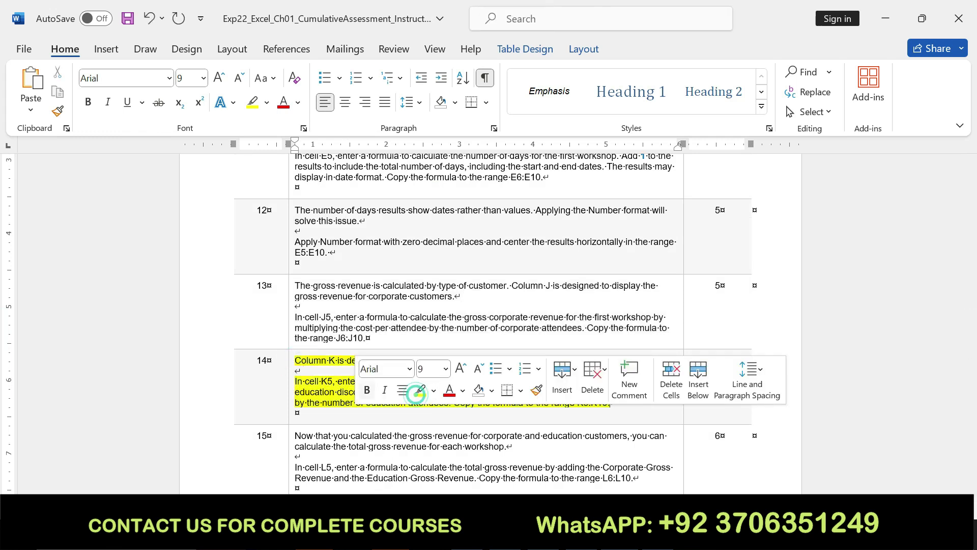
pyautogui.moveTo(294, 381)
pyautogui.mouseDown()
pyautogui.moveTo(531, 381)
pyautogui.moveTo(615, 403)
pyautogui.mouseUp()
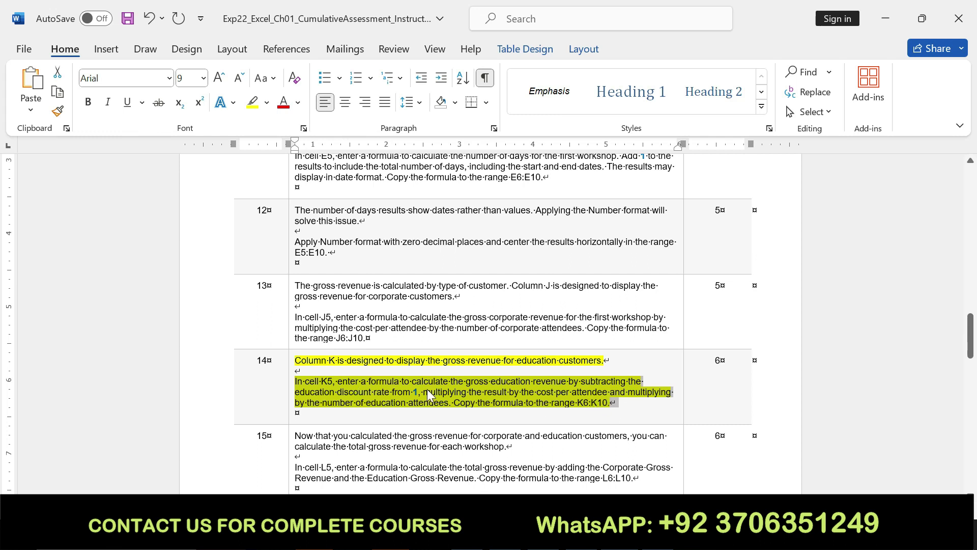
pyautogui.click(546, 381)
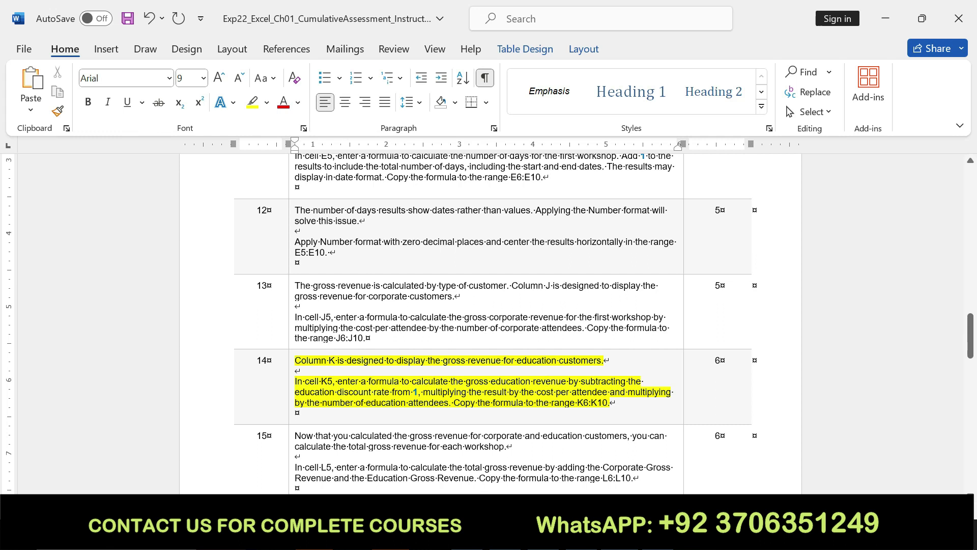
pyautogui.moveTo(581, 381); pyautogui.dragTo(608, 392)
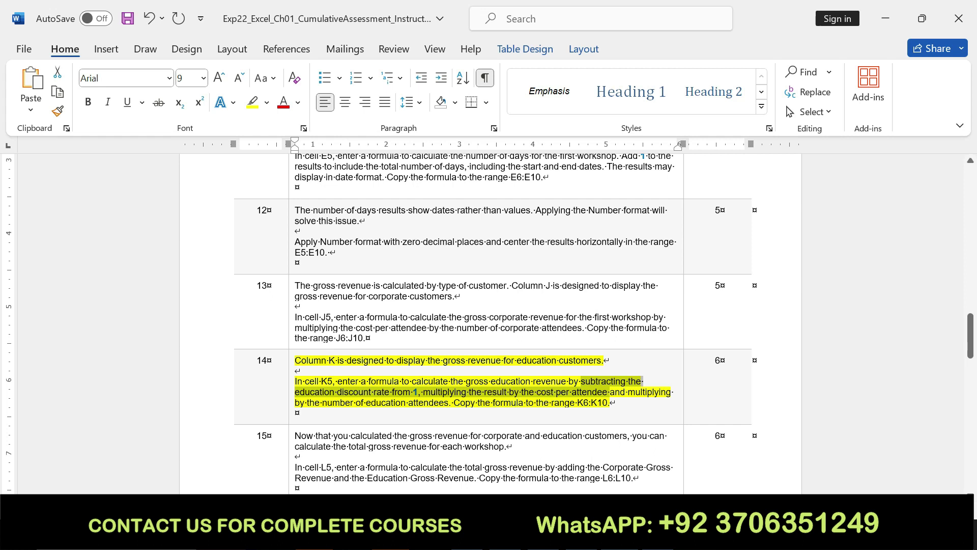
# Return to Excel and select cell K5 for the education revenue formula
pyautogui.hotkey('alt', 'Tab')
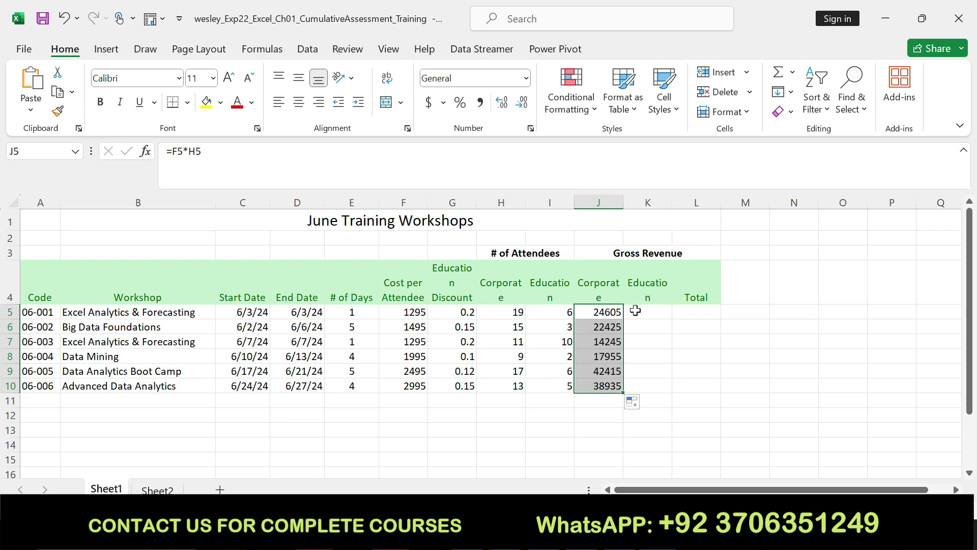
pyautogui.click(635, 311)
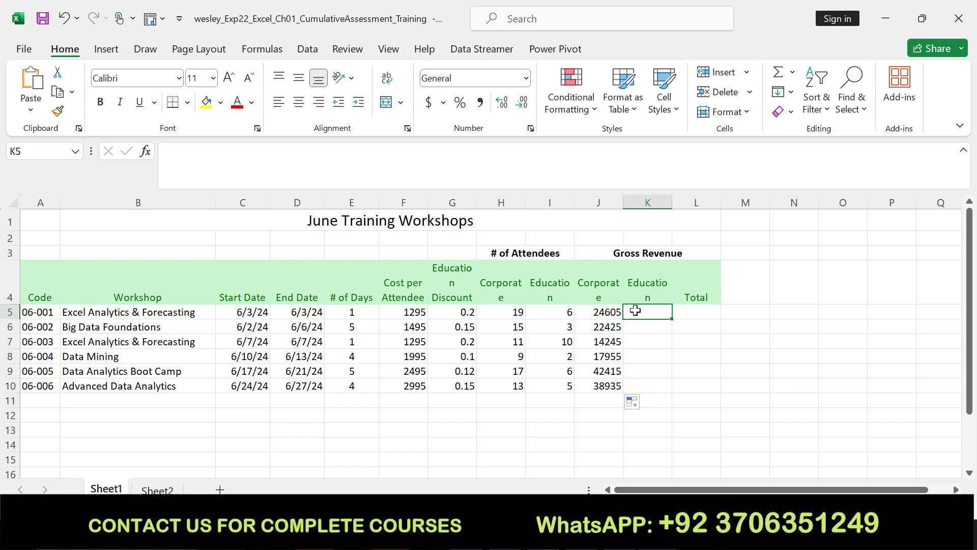
# Enter =(1-G5)*F5*I5 in K5 and fill it down to K10, giving 6216 to 12728.75
pyautogui.write('=')
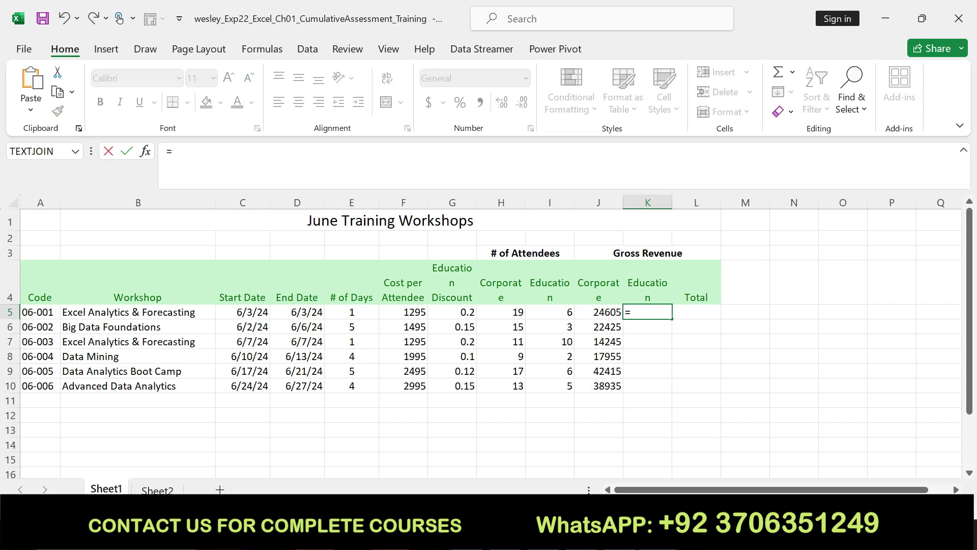
pyautogui.write('(1-G5')
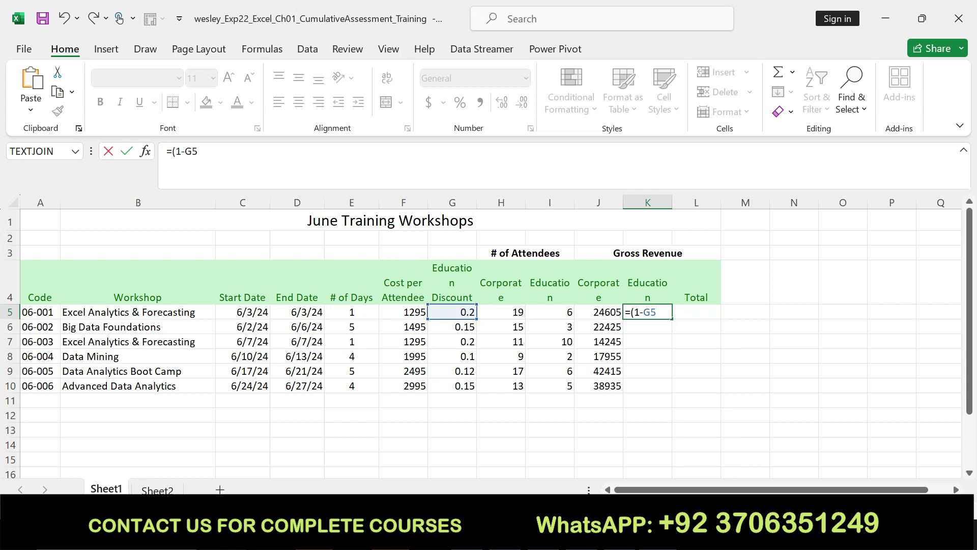
pyautogui.write(')')
pyautogui.write('*F5')
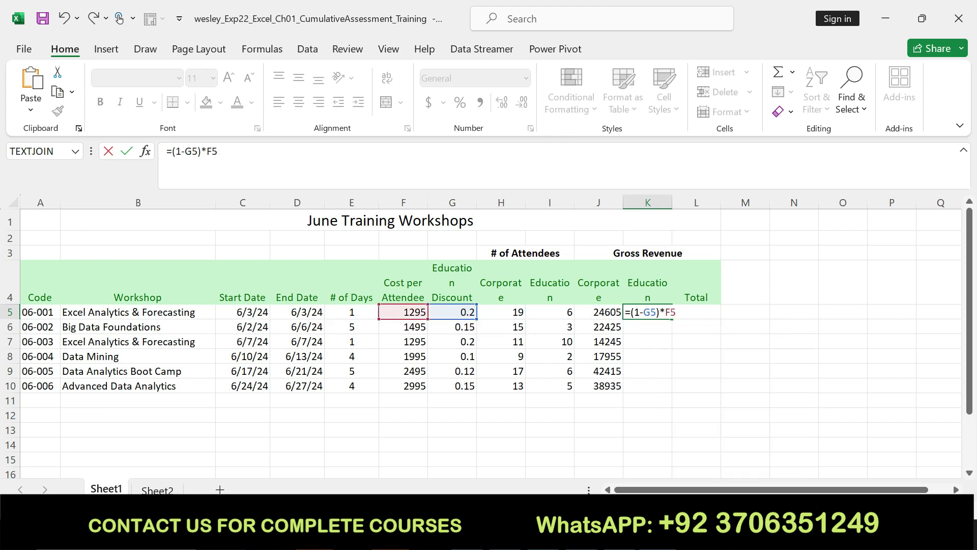
pyautogui.write('*')
pyautogui.write('I5')
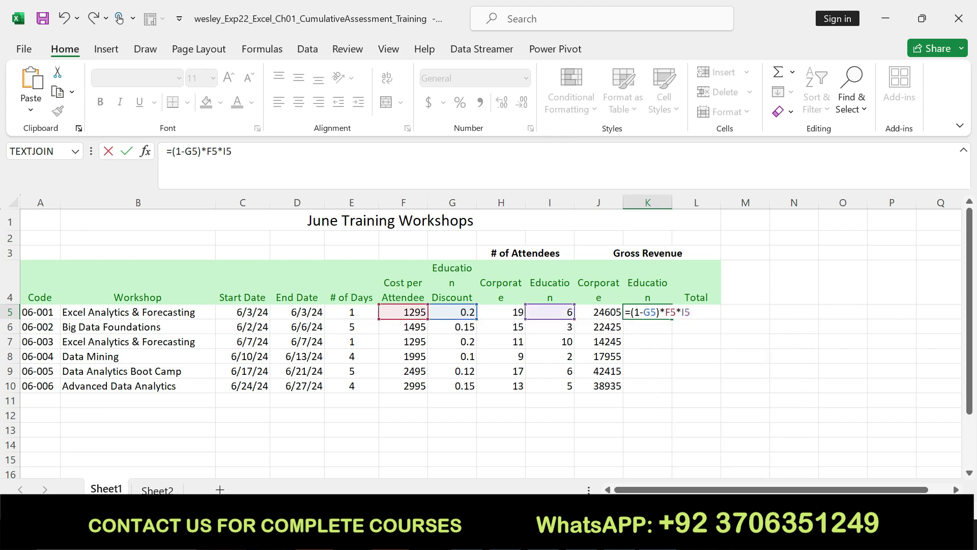
pyautogui.press('Return')
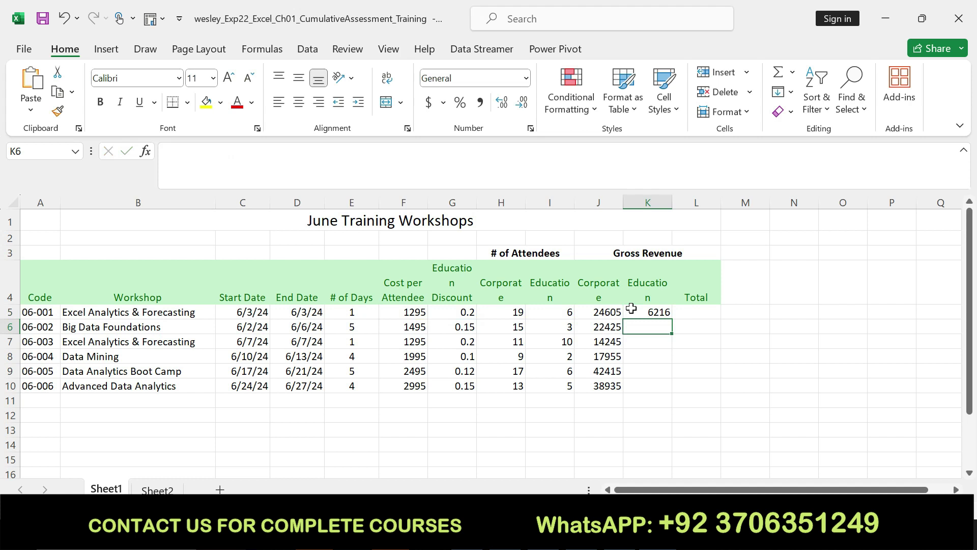
pyautogui.click(630, 308)
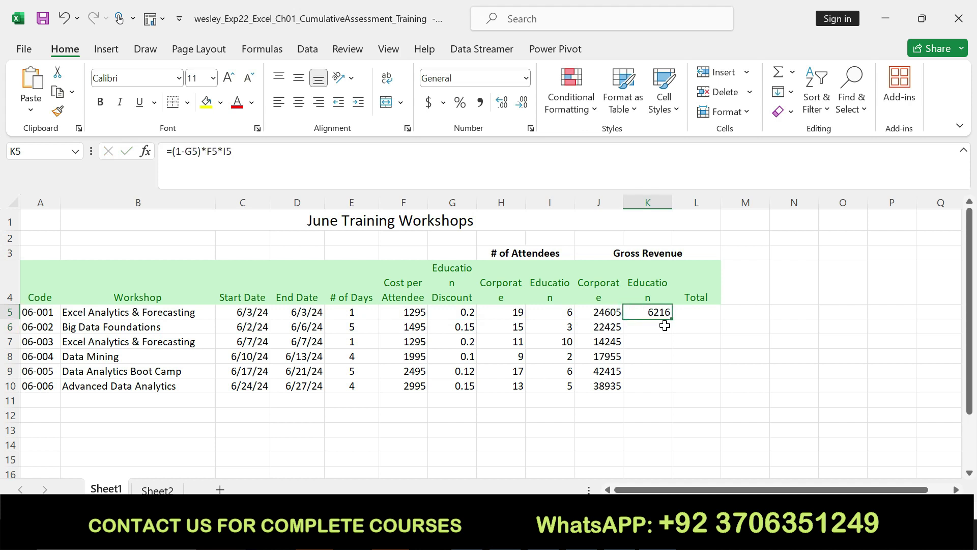
pyautogui.moveTo(673, 317); pyautogui.dragTo(677, 395)
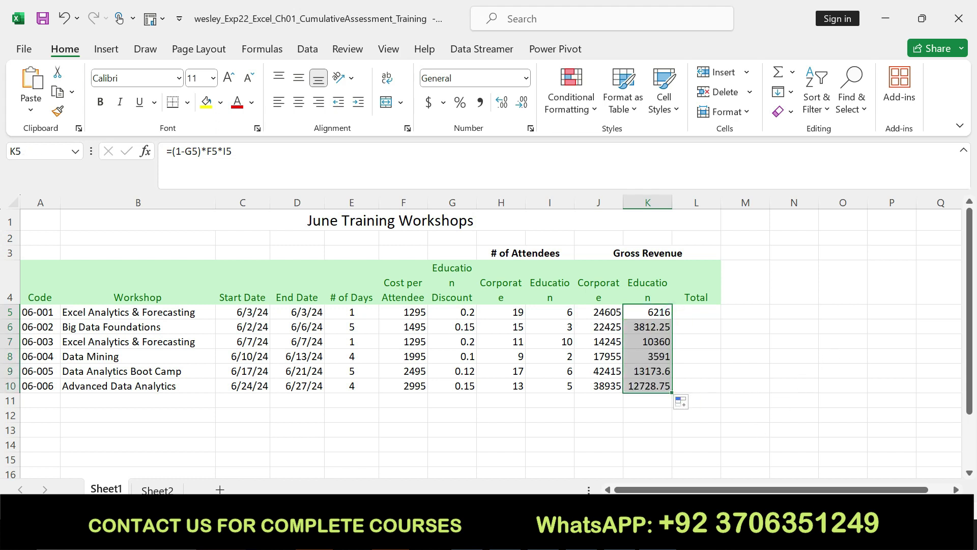
pyautogui.hotkey('alt', 'Tab')
# Reselect step 14's instruction text about copying to K6:K10 after a quick check of the workbook
pyautogui.click(570, 377)
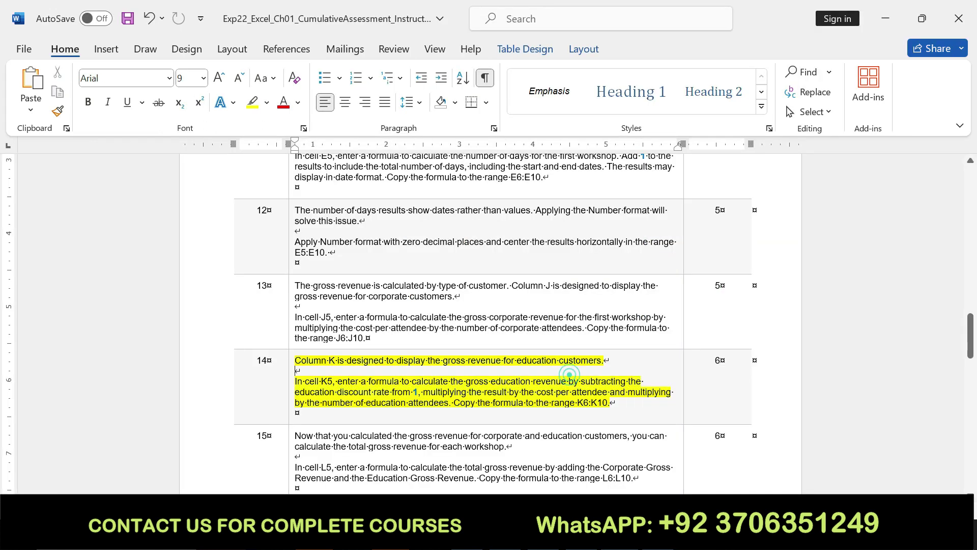
pyautogui.moveTo(453, 403); pyautogui.dragTo(609, 404)
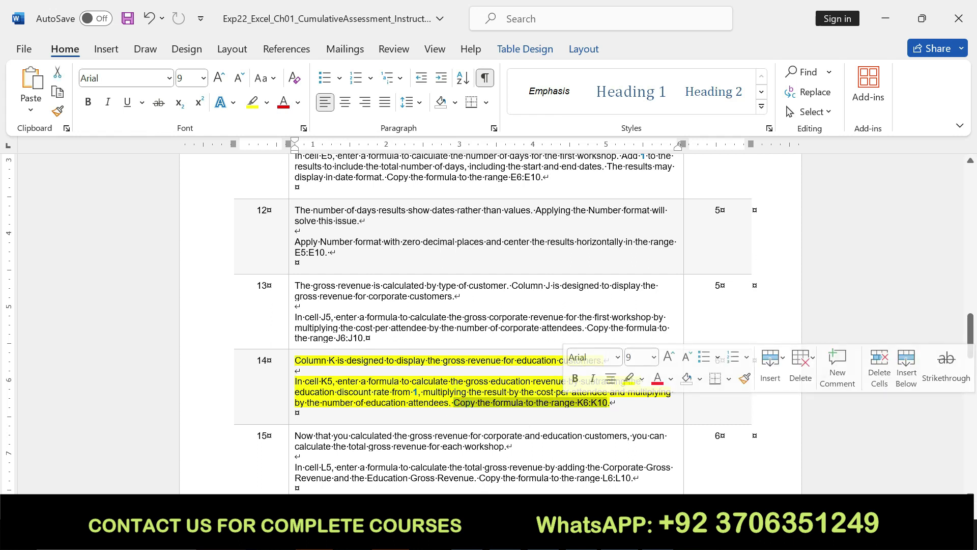
pyautogui.hotkey('alt', 'Tab')
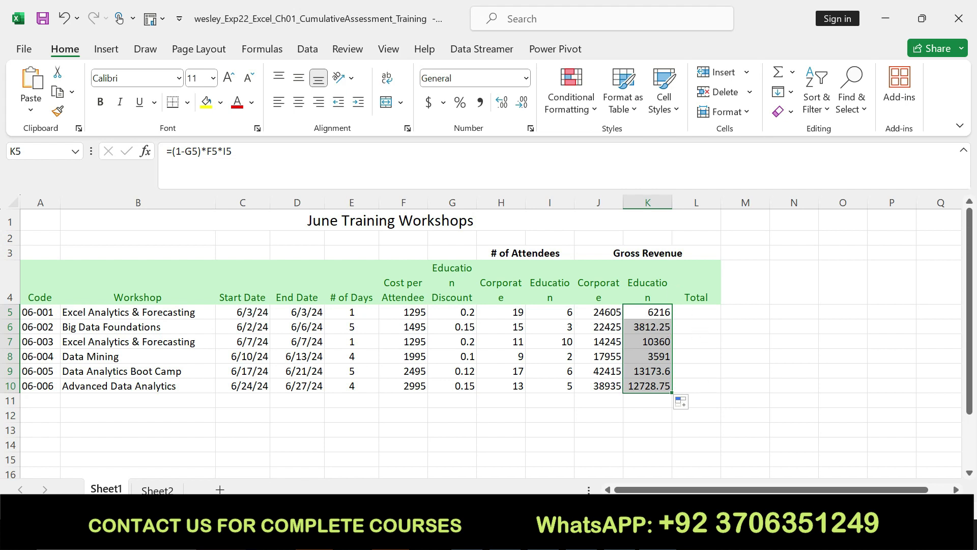
pyautogui.hotkey('alt', 'Tab')
pyautogui.tripleClick(574, 401)
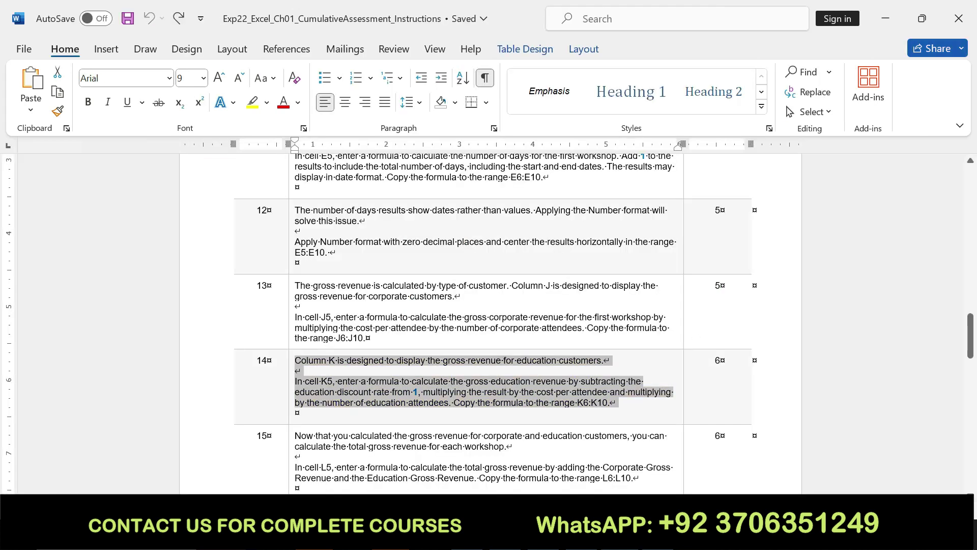
# Highlight both paragraphs of step 15's L5 total gross revenue instructions in yellow
pyautogui.moveTo(969, 336); pyautogui.dragTo(969, 348)
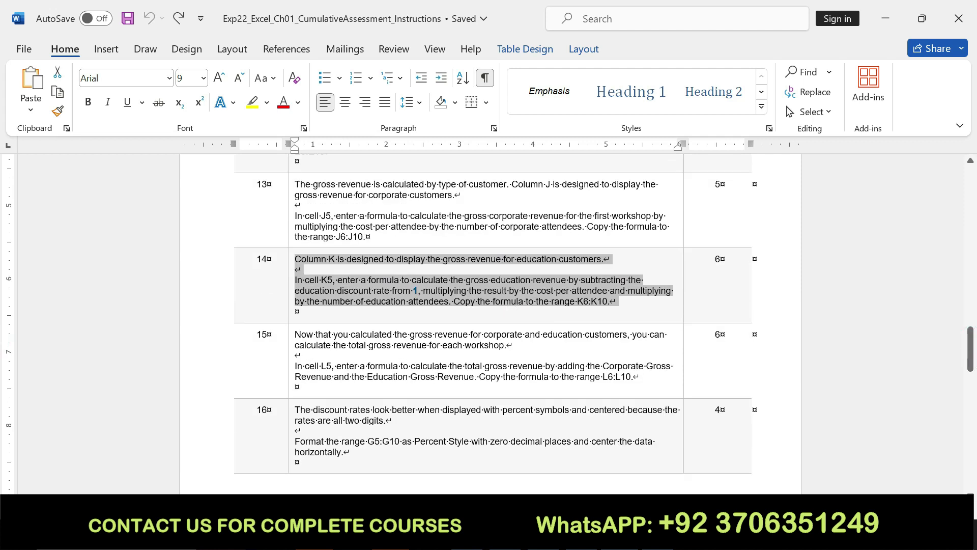
pyautogui.click(292, 338)
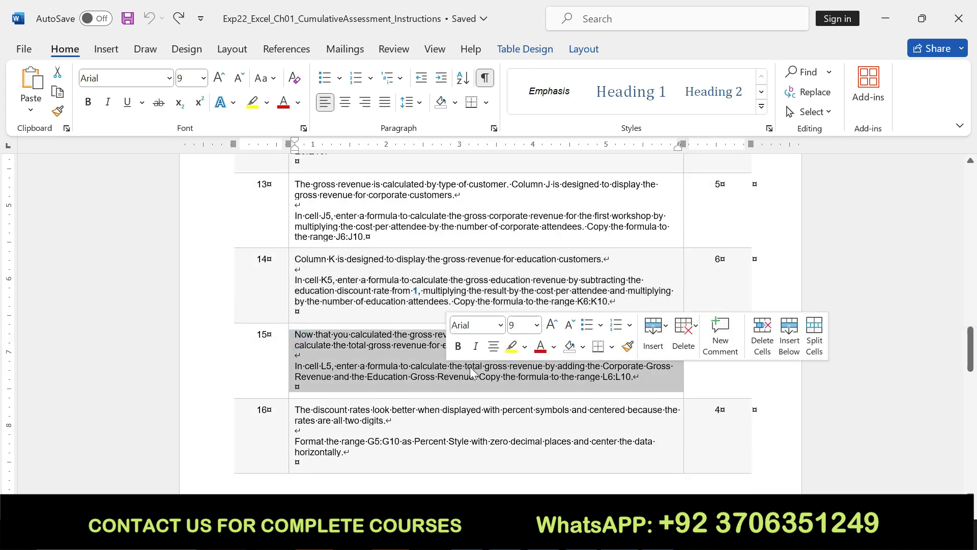
pyautogui.click(511, 346)
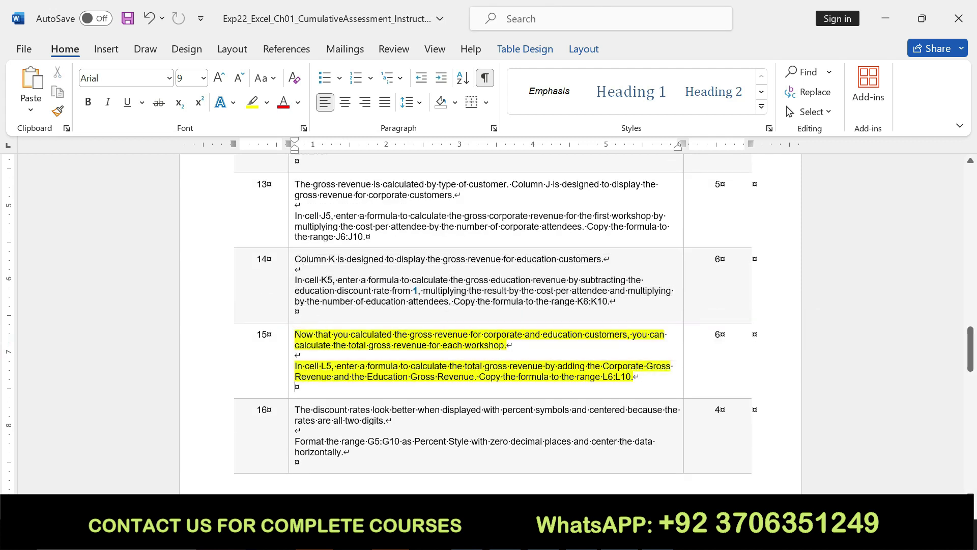
pyautogui.moveTo(294, 334); pyautogui.dragTo(640, 376)
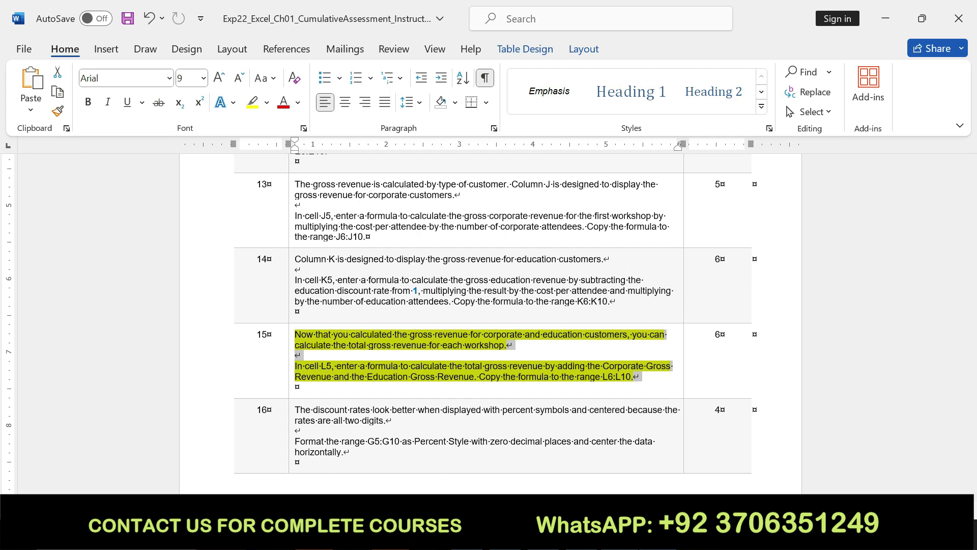
pyautogui.hotkey('alt', 'Tab')
# Start the L5 Total formula as =J5+K5+, removing a stray underscore along the way
pyautogui.click(696, 312)
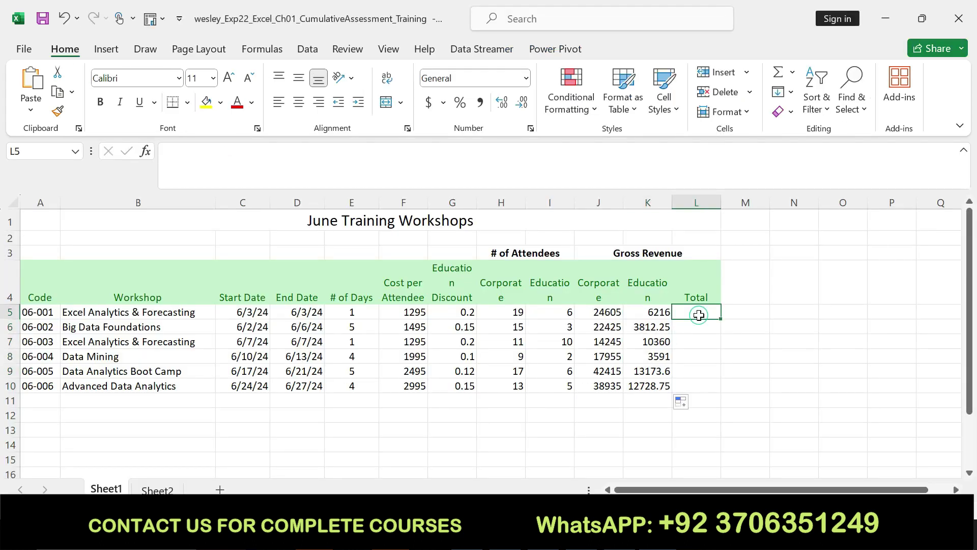
pyautogui.write('=J')
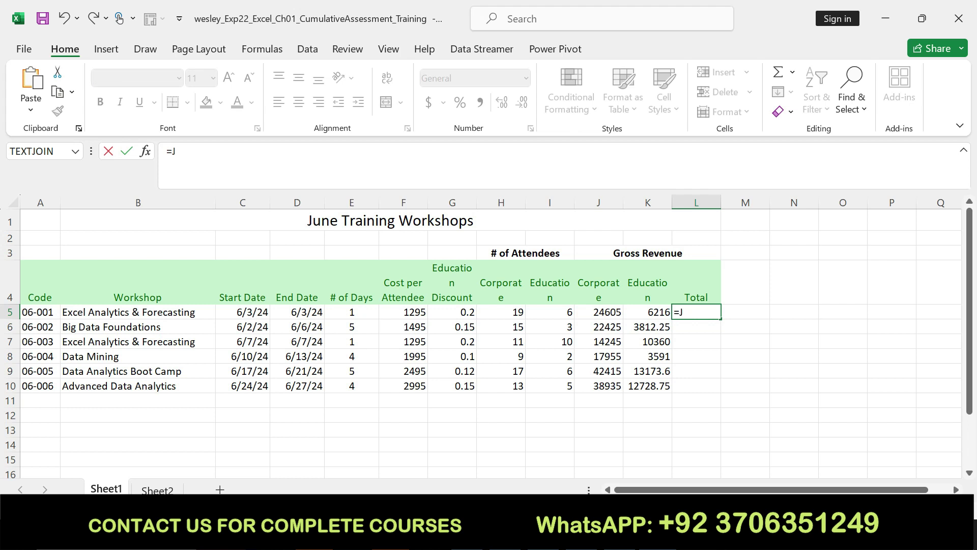
pyautogui.click(598, 312)
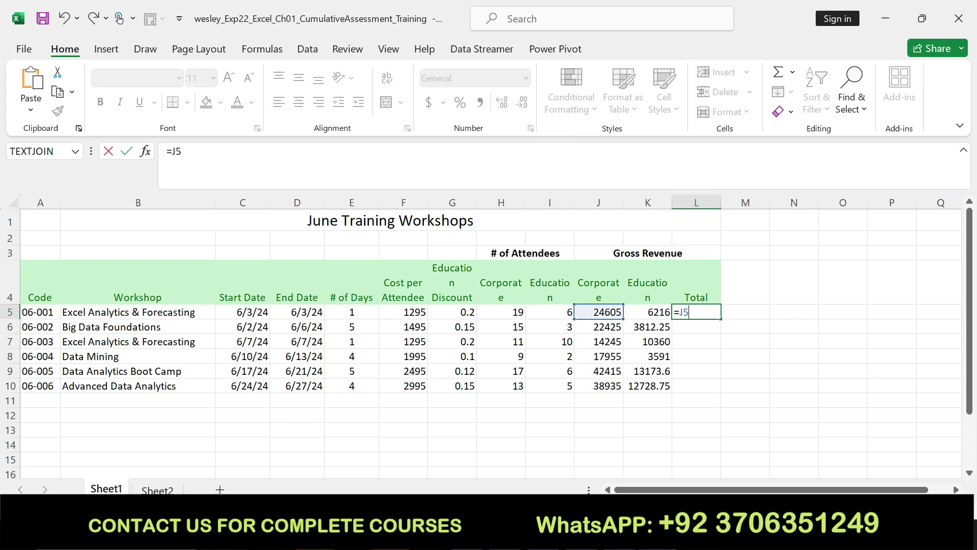
pyautogui.write('_')
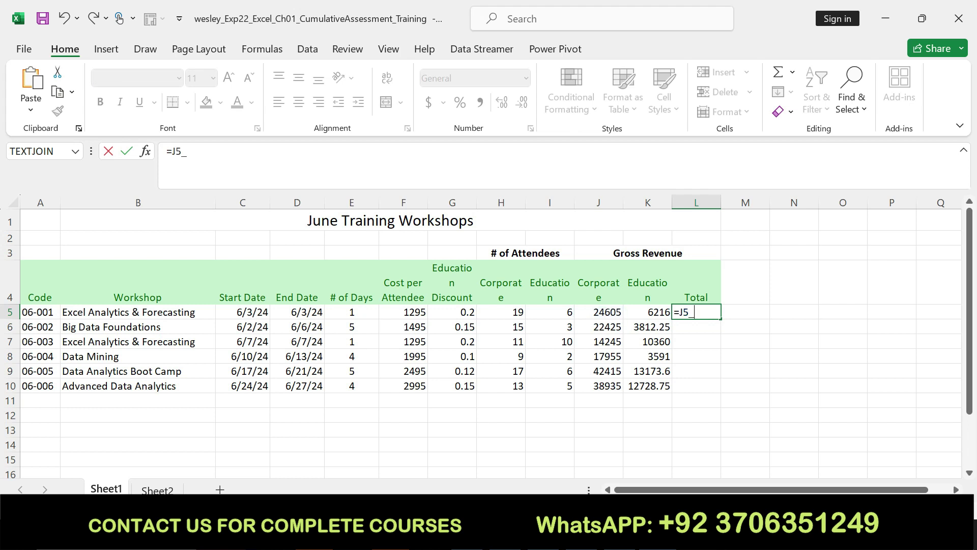
pyautogui.press('BackSpace')
pyautogui.write('+')
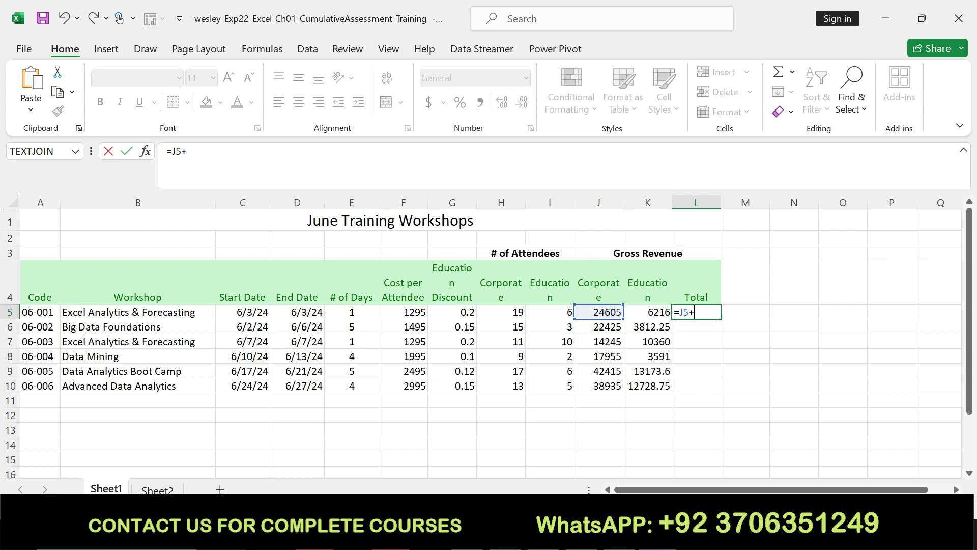
pyautogui.write('K')
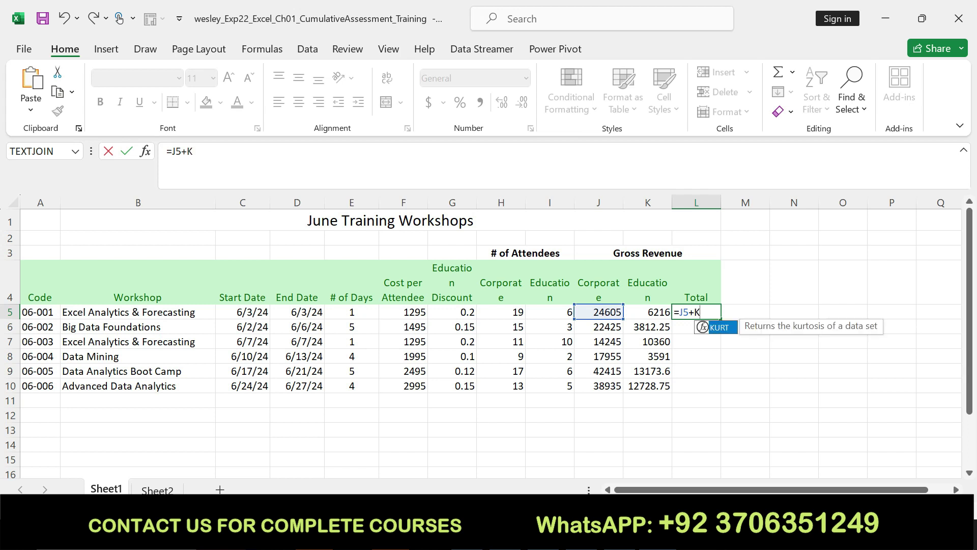
pyautogui.write('5+')
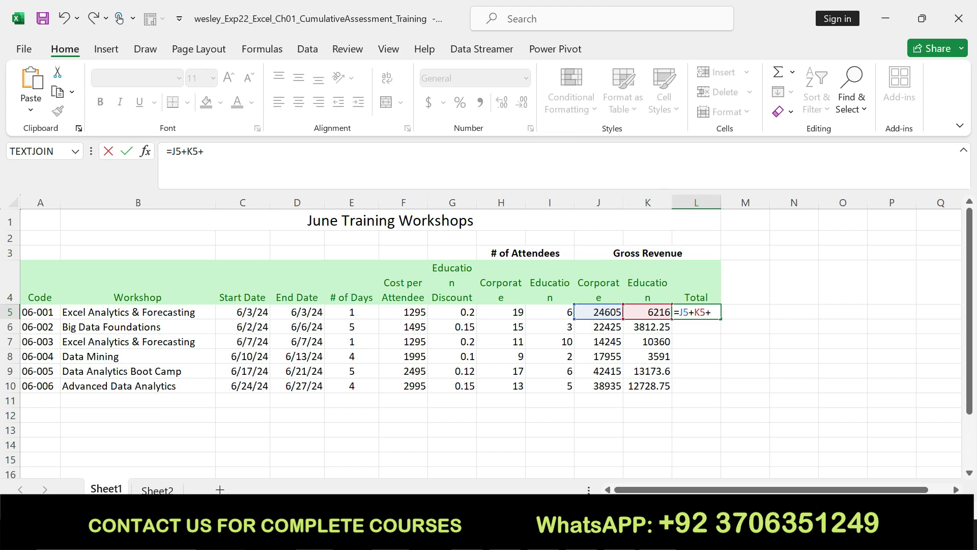
# Correct L5 to =J5+K5 and fill it down to L10, giving totals from 30821 to 51663.75
pyautogui.click(371, 156)
pyautogui.press('BackSpace')
pyautogui.press('Return')
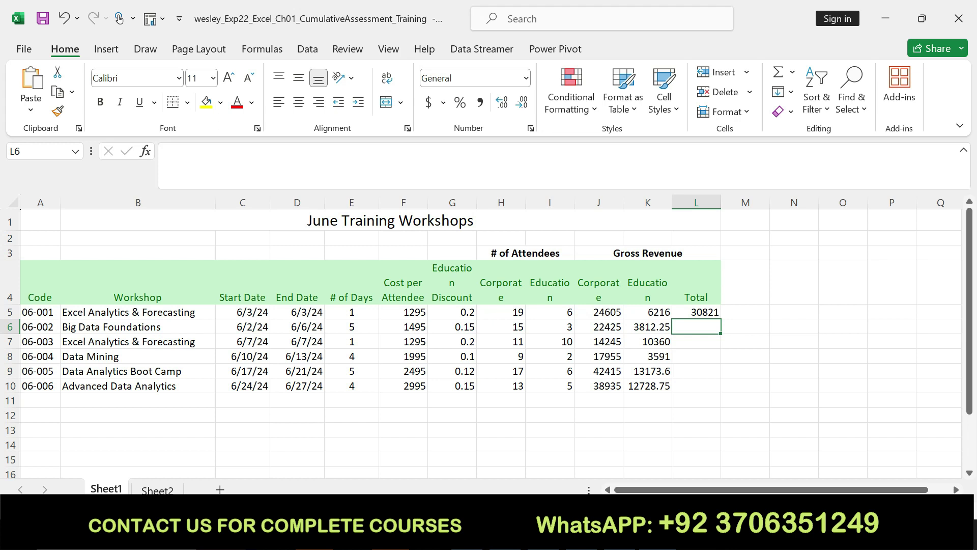
pyautogui.click(703, 313)
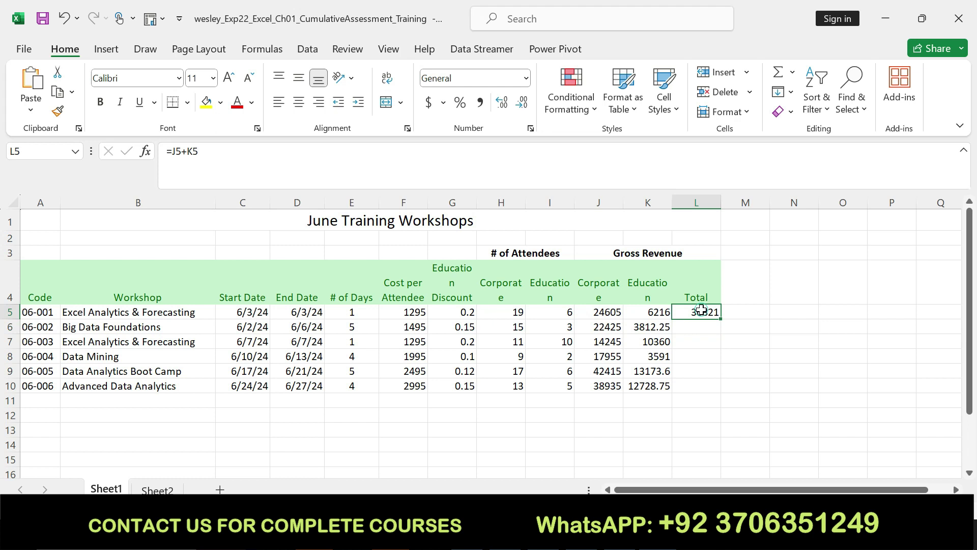
pyautogui.moveTo(719, 319); pyautogui.dragTo(719, 389)
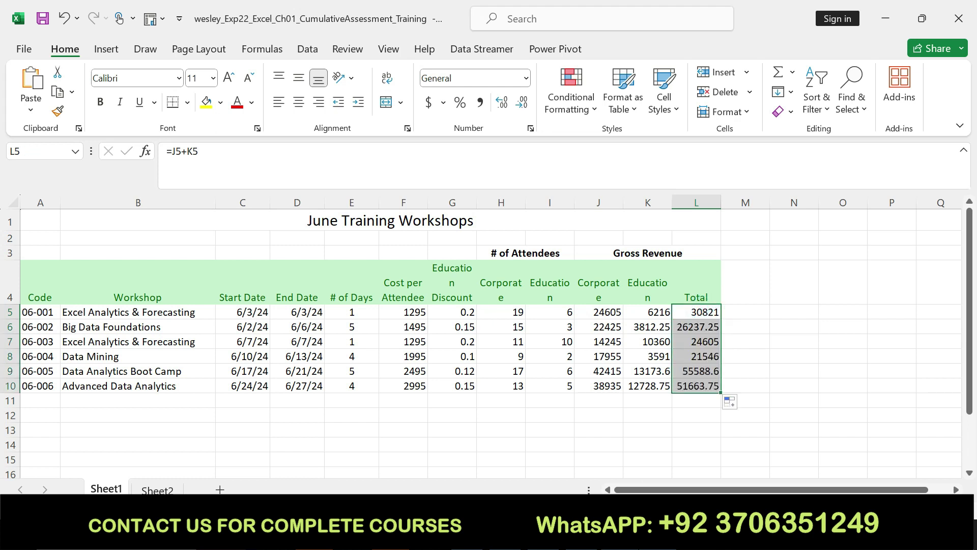
pyautogui.hotkey('alt', 'Tab')
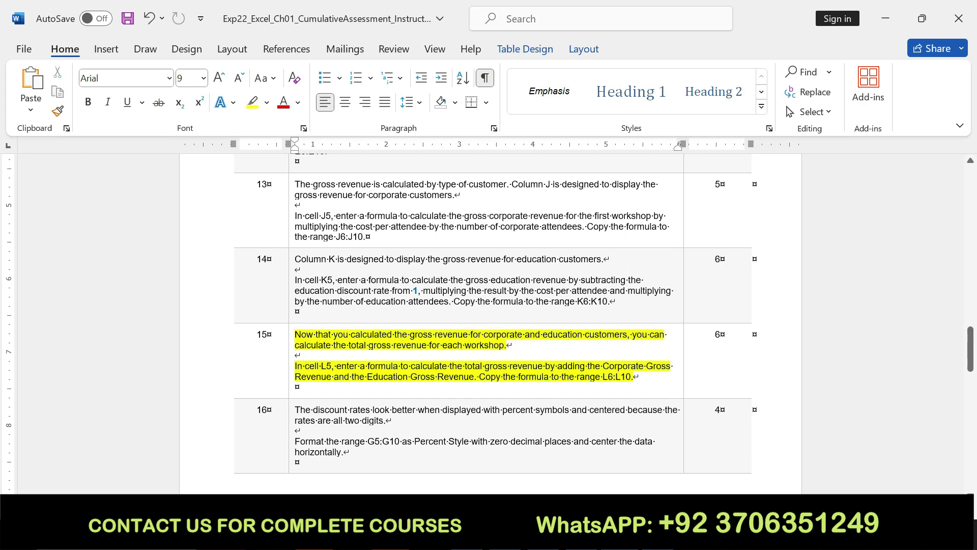
# Move the yellow highlight from step 15 to step 16 and pick out its G5:G10 range
pyautogui.hotkey('ctrl', 'z')
pyautogui.scroll(-3, 3, 357)
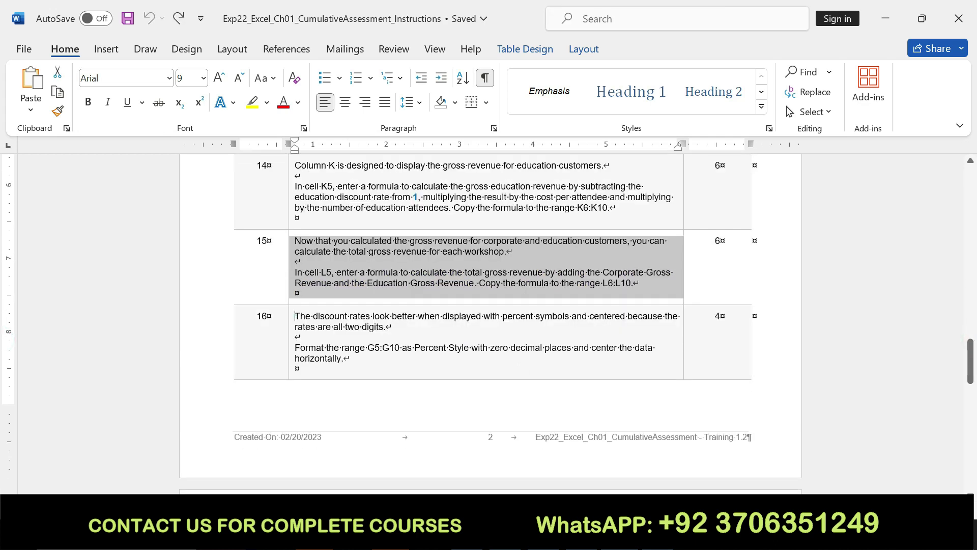
pyautogui.click(292, 316)
pyautogui.click(607, 356)
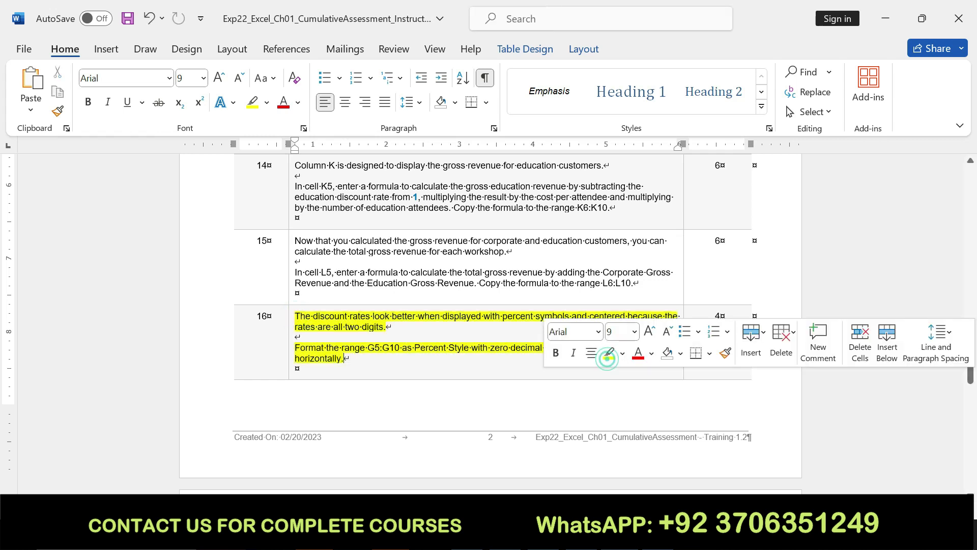
pyautogui.moveTo(295, 347); pyautogui.dragTo(352, 358)
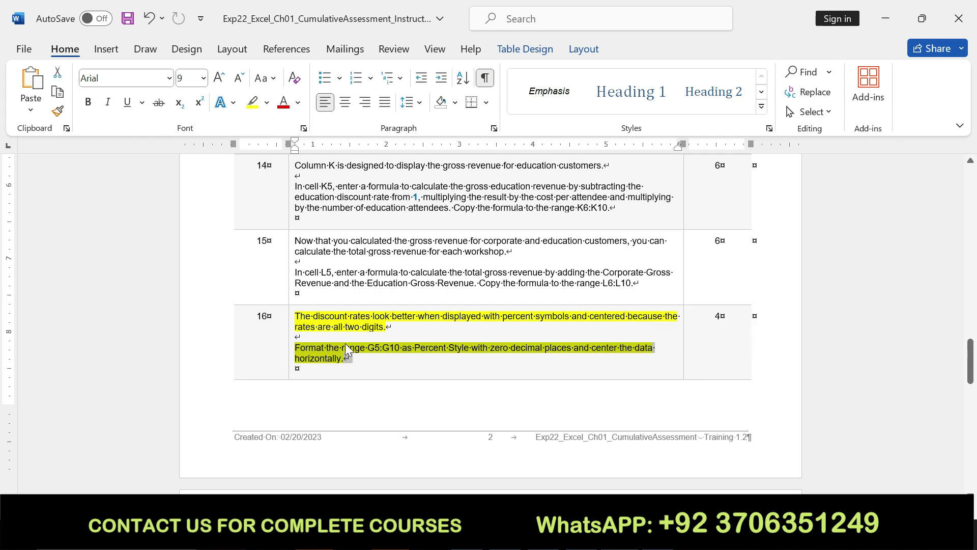
pyautogui.doubleClick(368, 347)
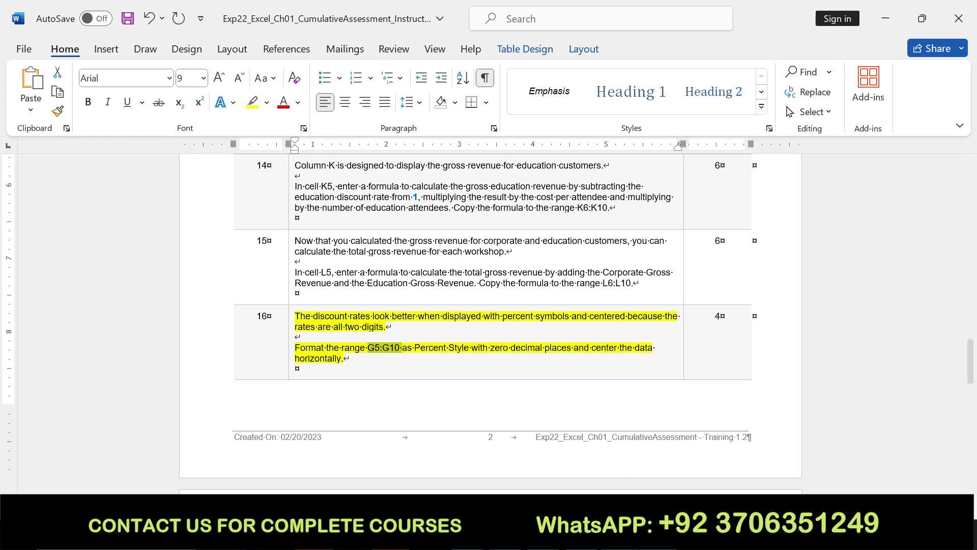
# Format the discount rates G5:G10 as centered percentages
pyautogui.hotkey('alt', 'Tab')
pyautogui.click(41, 151)
pyautogui.press('BackSpace')
pyautogui.write('G5:G10')
pyautogui.press('Return')
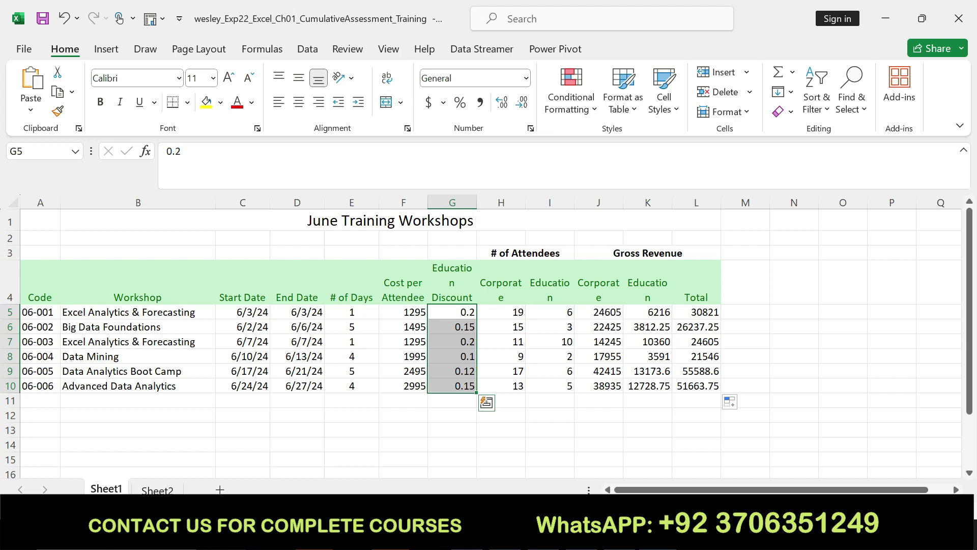
pyautogui.click(458, 102)
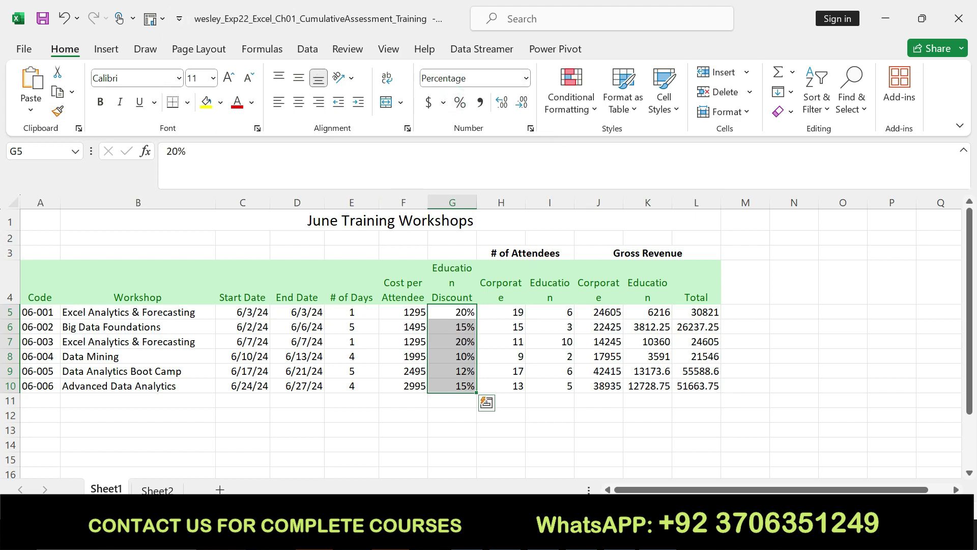
pyautogui.click(299, 102)
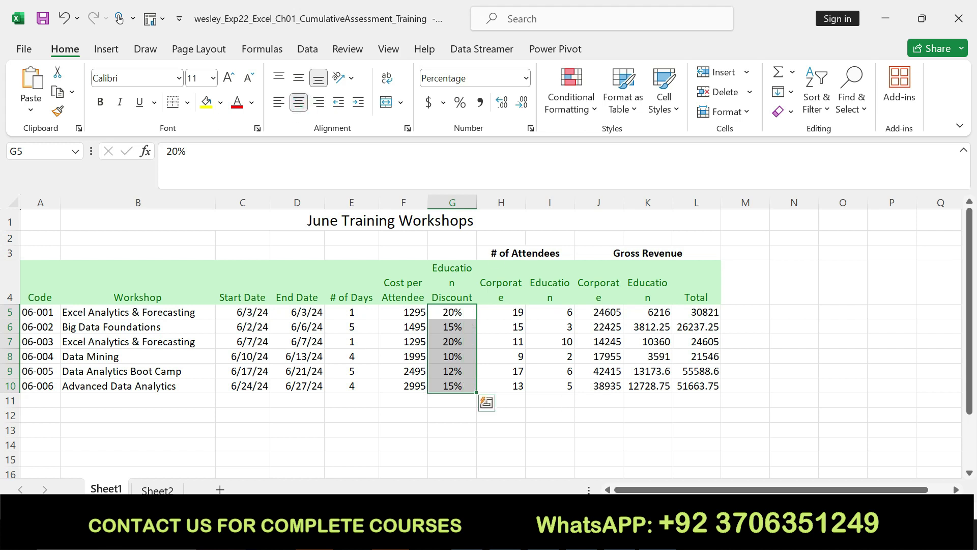
pyautogui.hotkey('alt', 'Tab')
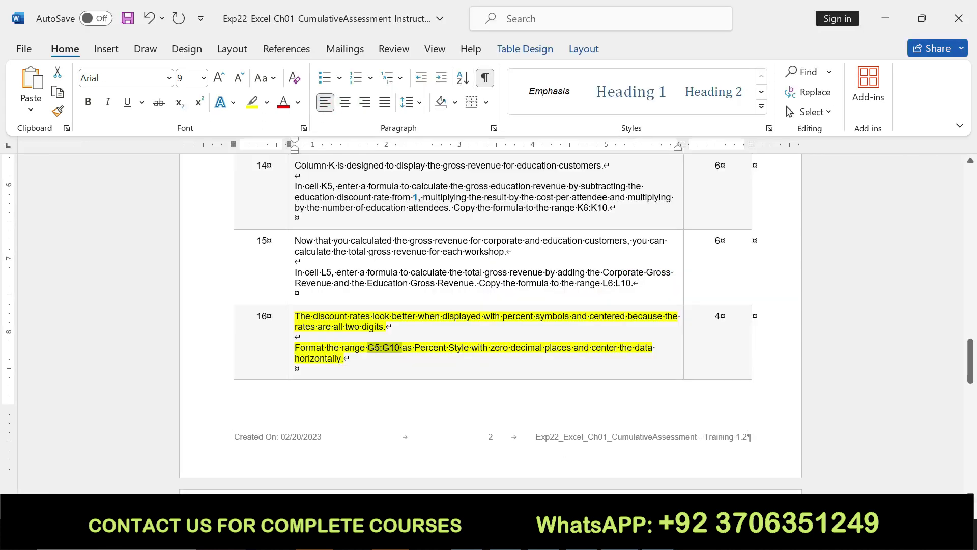
# Remove step 16's highlight and highlight step 17's instructions in yellow
pyautogui.hotkey('ctrl', 'z')
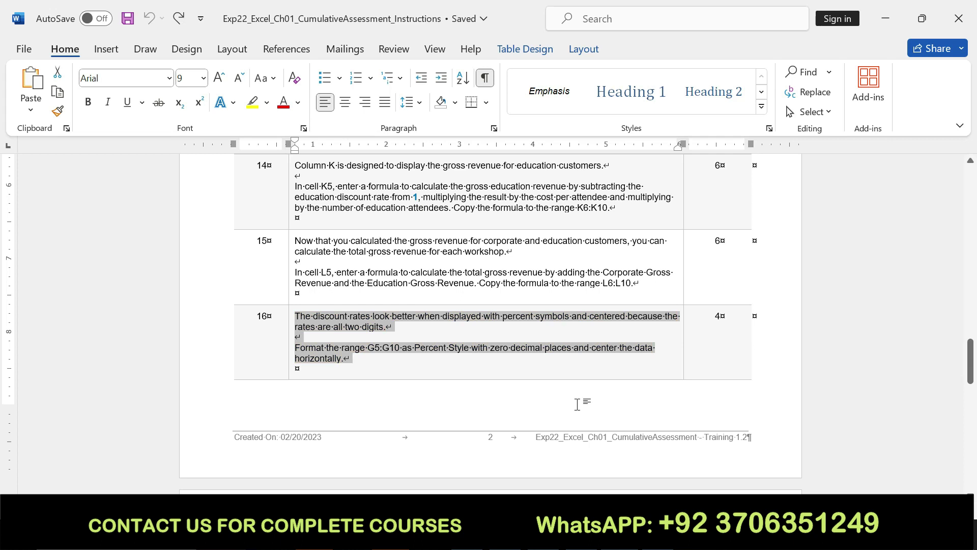
pyautogui.moveTo(970, 364); pyautogui.dragTo(972, 391)
pyautogui.moveTo(295, 404)
pyautogui.mouseDown()
pyautogui.moveTo(435, 436)
pyautogui.moveTo(667, 441)
pyautogui.mouseUp()
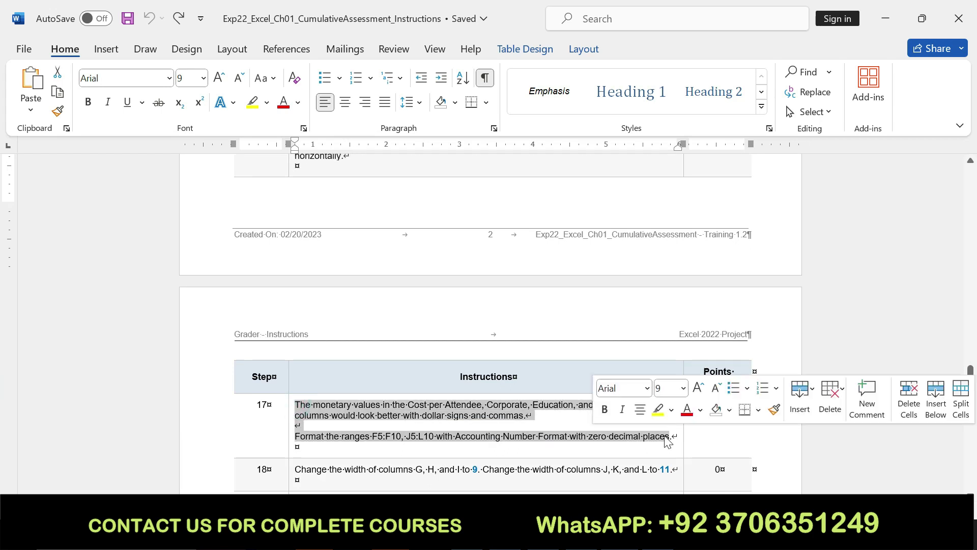
pyautogui.click(660, 412)
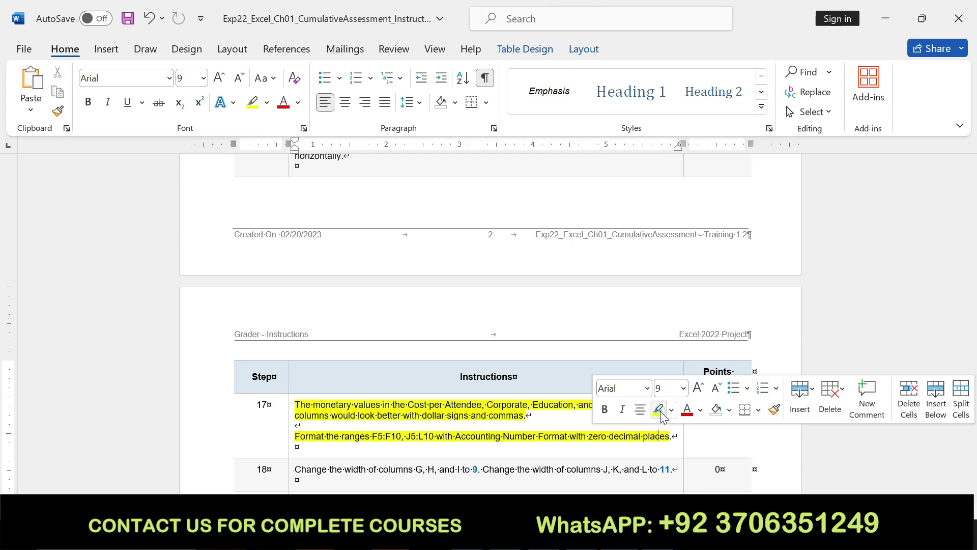
# Select the F5:F10 range reference in step 17 for use in Excel's Name Box
pyautogui.moveTo(296, 436); pyautogui.dragTo(678, 437)
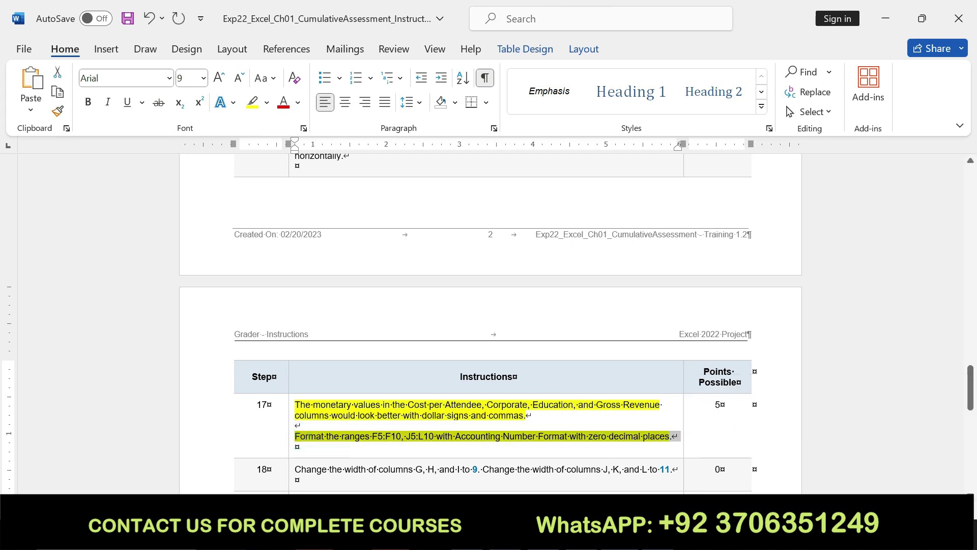
pyautogui.click(376, 437)
pyautogui.moveTo(375, 436); pyautogui.dragTo(402, 437)
pyautogui.hotkey('ctrl', 'c')
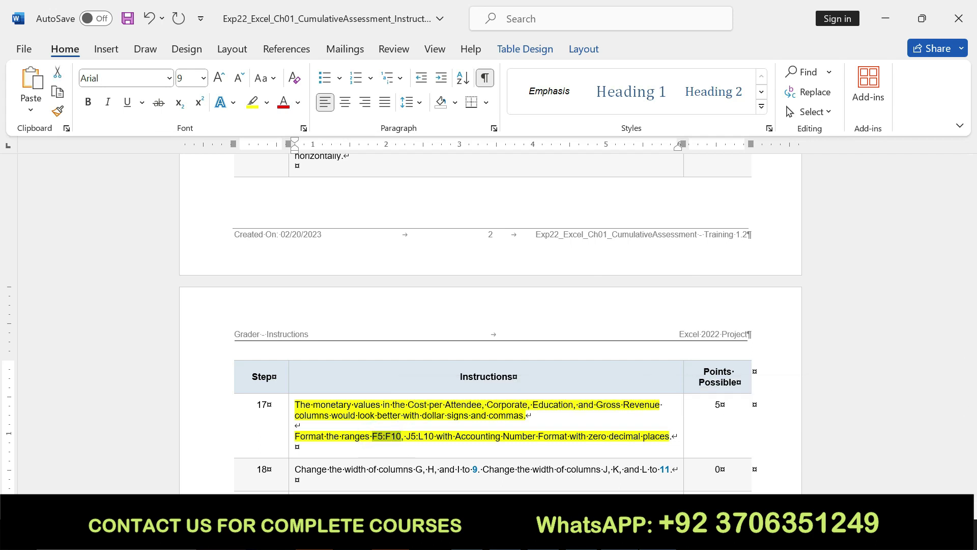
pyautogui.hotkey('alt', 'Tab')
pyautogui.click(48, 154)
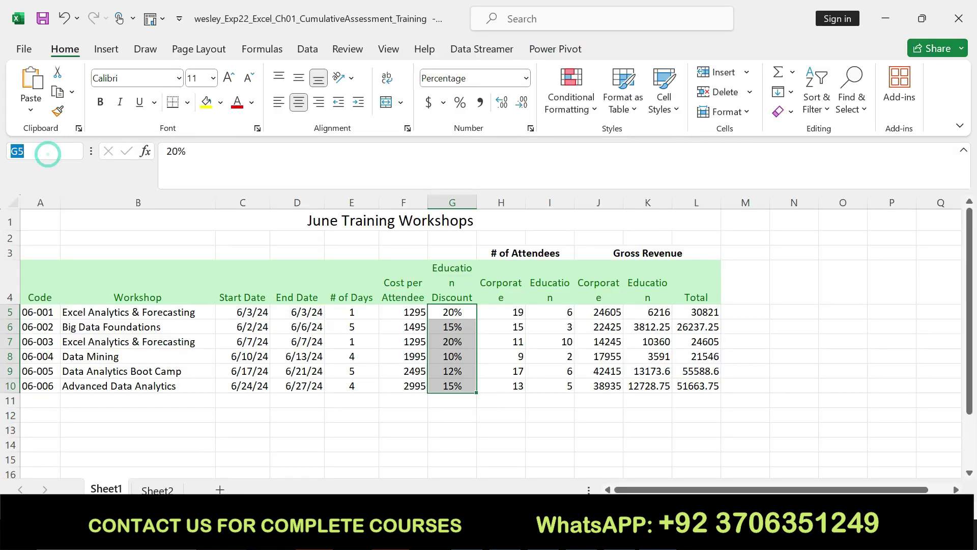
# Give the cost per attendee F5:F10 Accounting format with zero decimals
pyautogui.hotkey('ctrl', 'v')
pyautogui.press('Return')
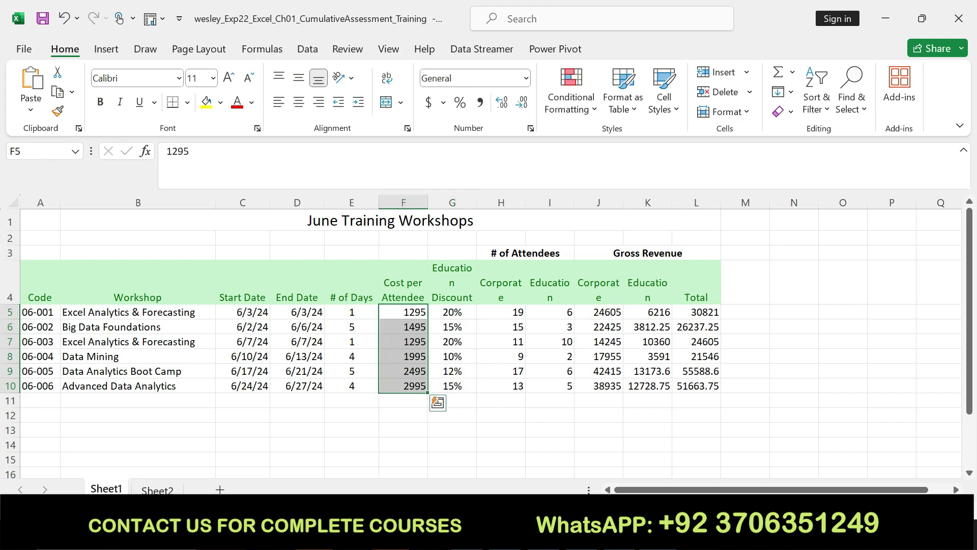
pyautogui.click(430, 104)
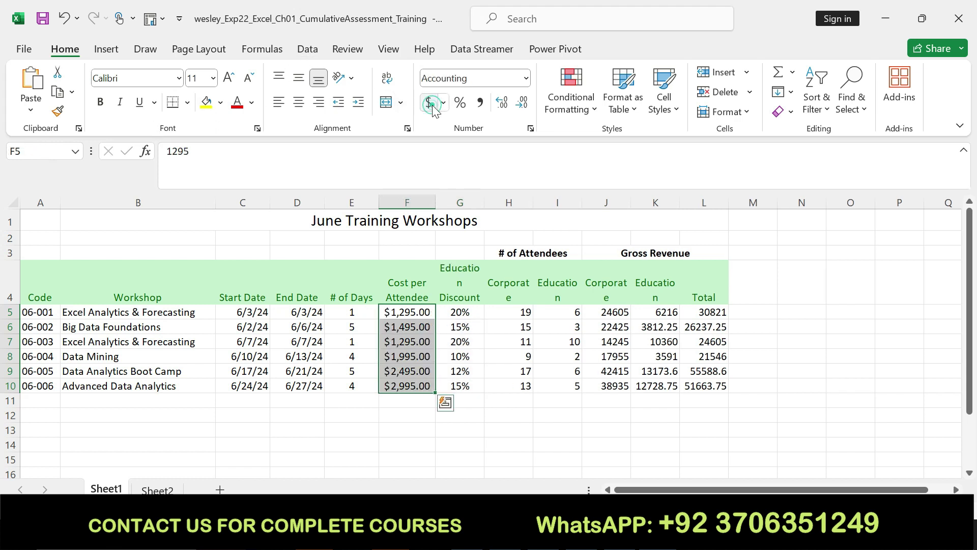
pyautogui.click(503, 108)
pyautogui.click(521, 103)
pyautogui.click(522, 103)
pyautogui.click(521, 104)
pyautogui.hotkey('alt', 'Tab')
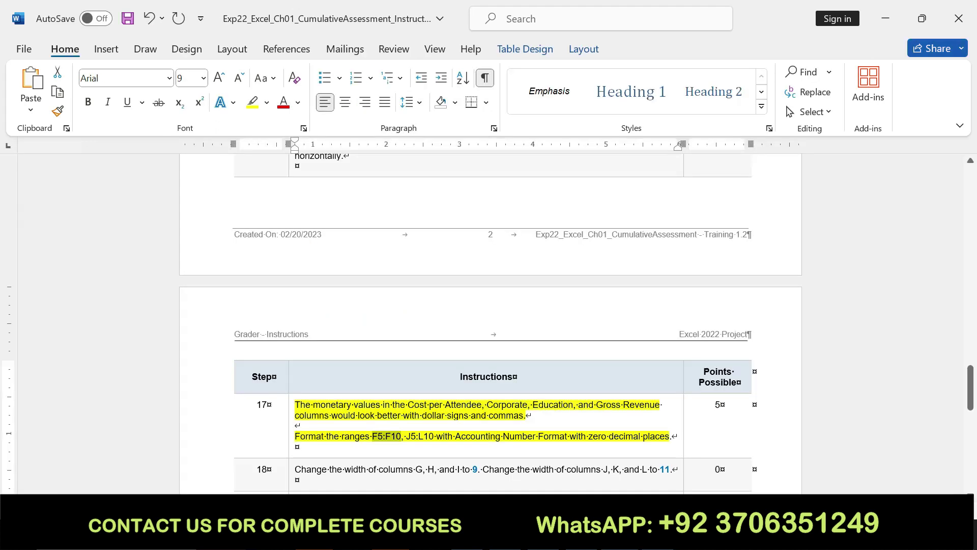
# Give the revenue cells J5:L10 Accounting format with zero decimals, then clear step 17's highlight
pyautogui.doubleClick(417, 436)
pyautogui.hotkey('alt', 'Tab')
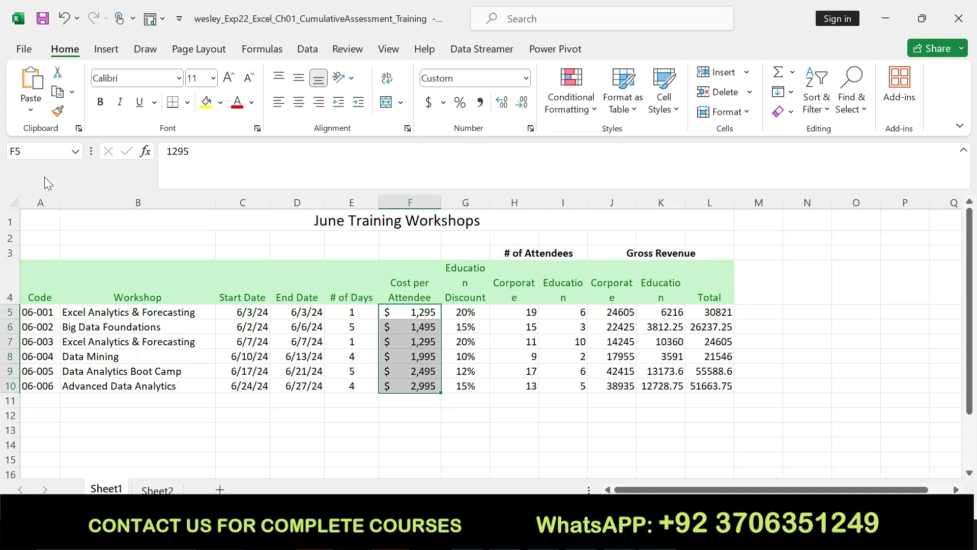
pyautogui.click(27, 155)
pyautogui.write('J5:L10')
pyautogui.press('Return')
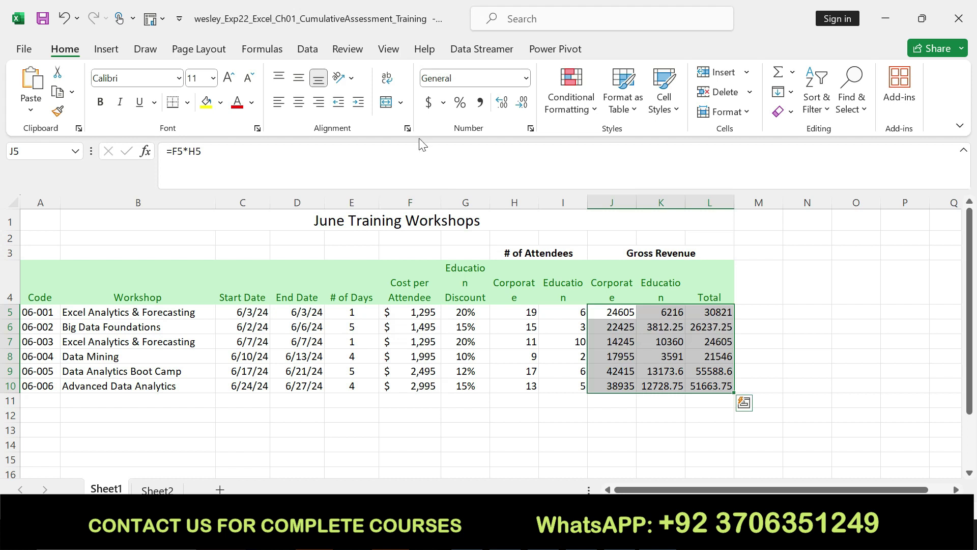
pyautogui.click(433, 103)
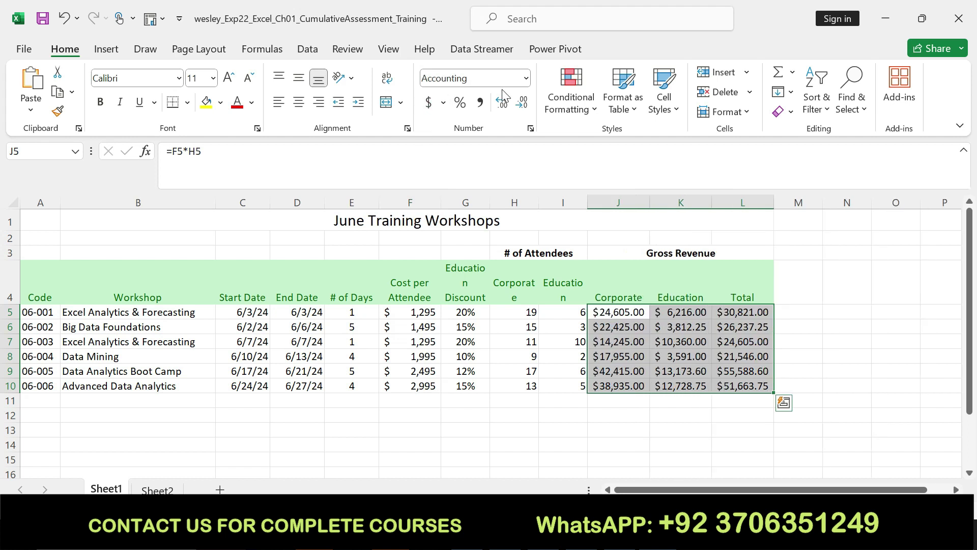
pyautogui.click(503, 103)
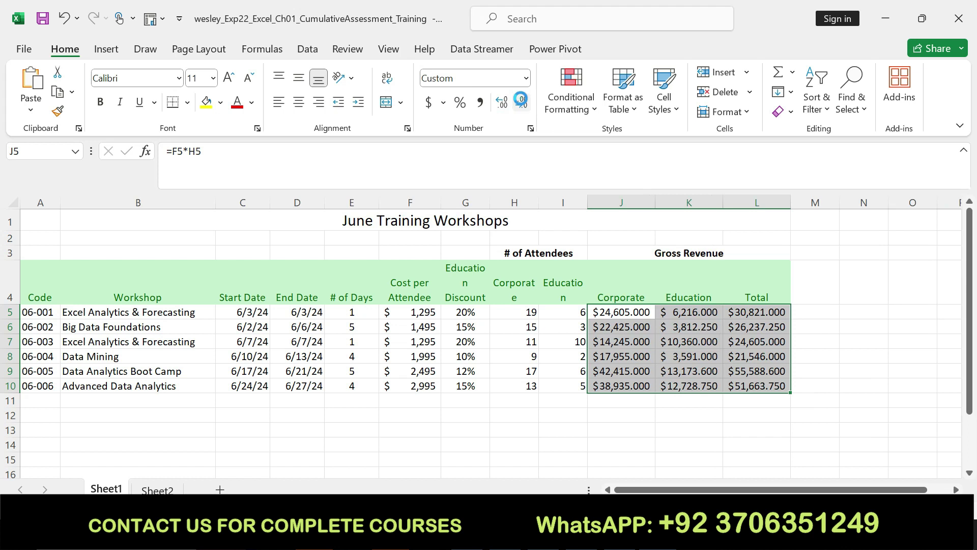
pyautogui.click(522, 102)
pyautogui.click(522, 102)
pyautogui.click(522, 102)
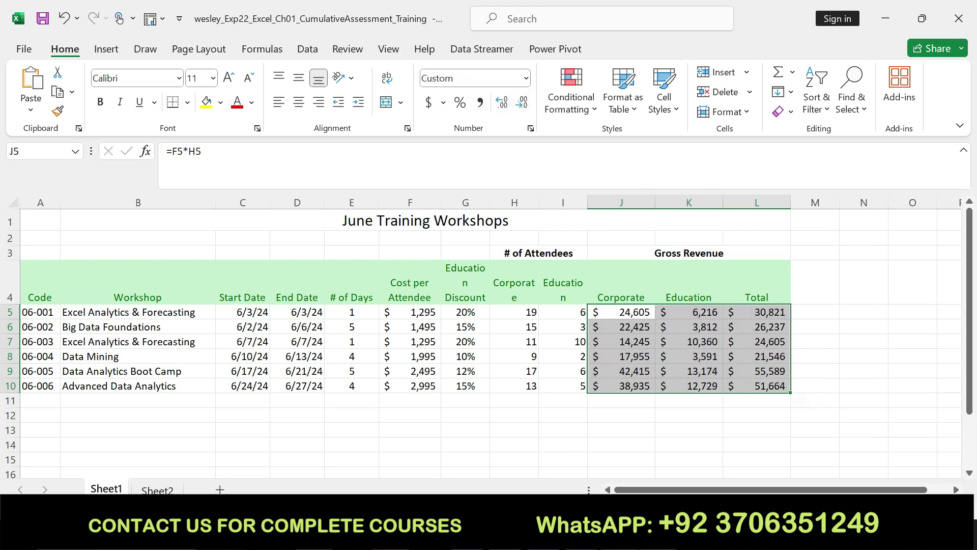
pyautogui.hotkey('alt', 'Tab')
pyautogui.hotkey('ctrl', 'z')
pyautogui.hotkey('ctrl', 'z')
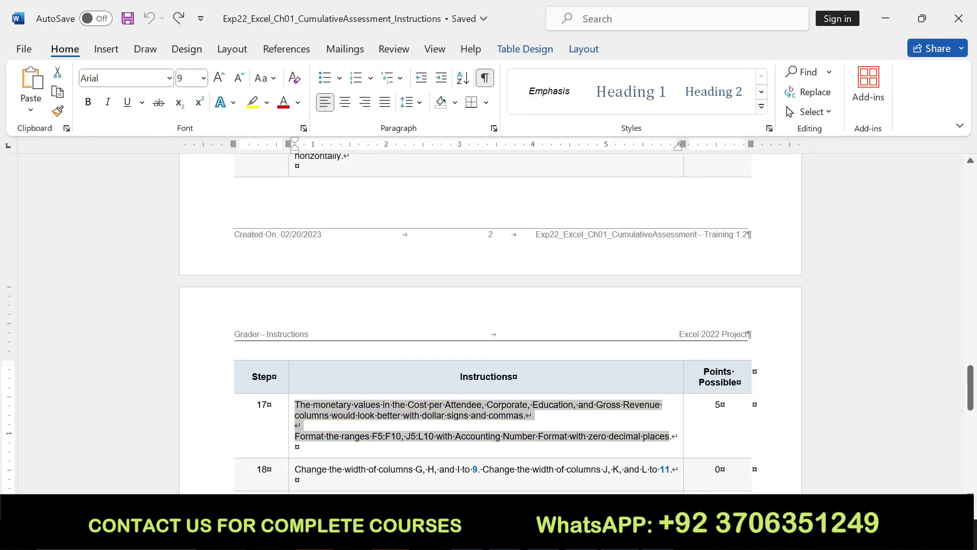
# Highlight step 18's column-width instruction in yellow
pyautogui.scroll(-2, 969, 387)
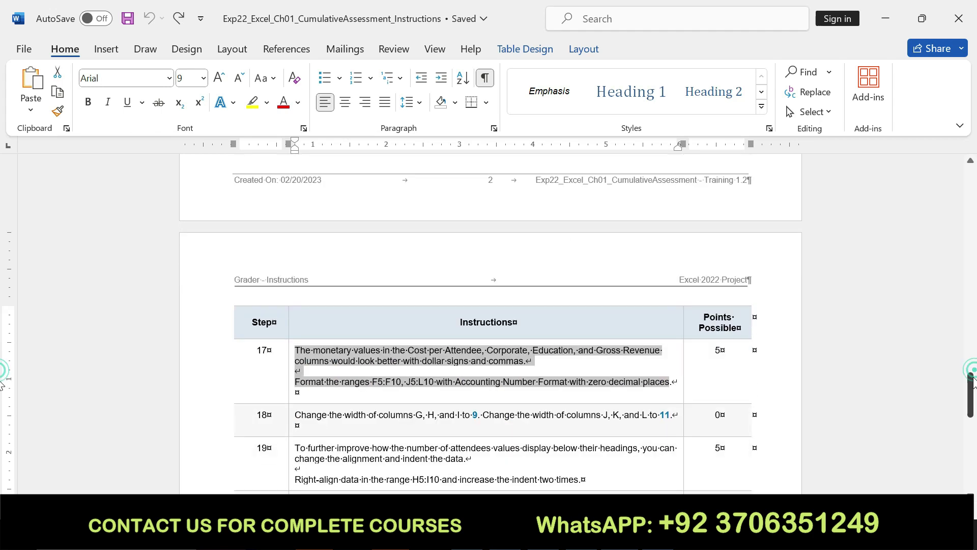
pyautogui.moveTo(296, 414); pyautogui.dragTo(674, 415)
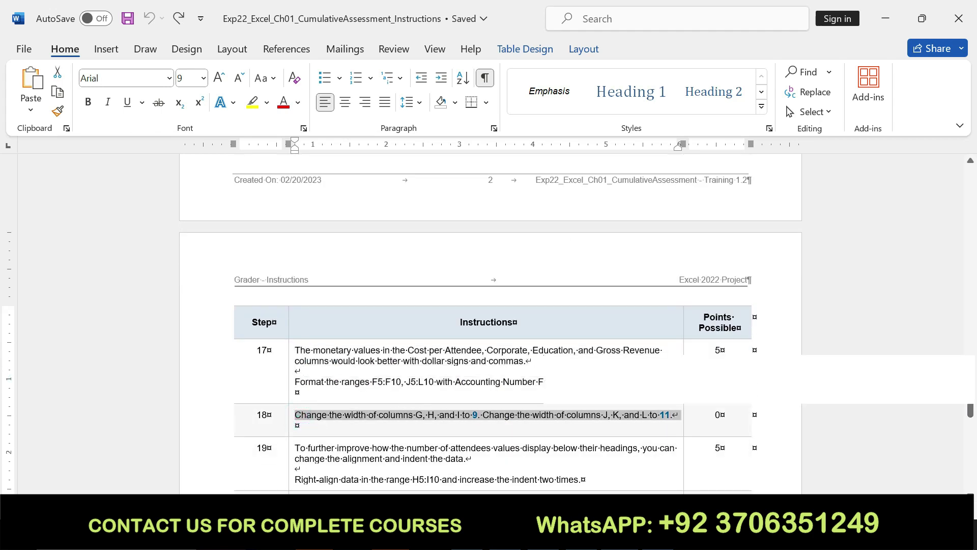
pyautogui.click(251, 103)
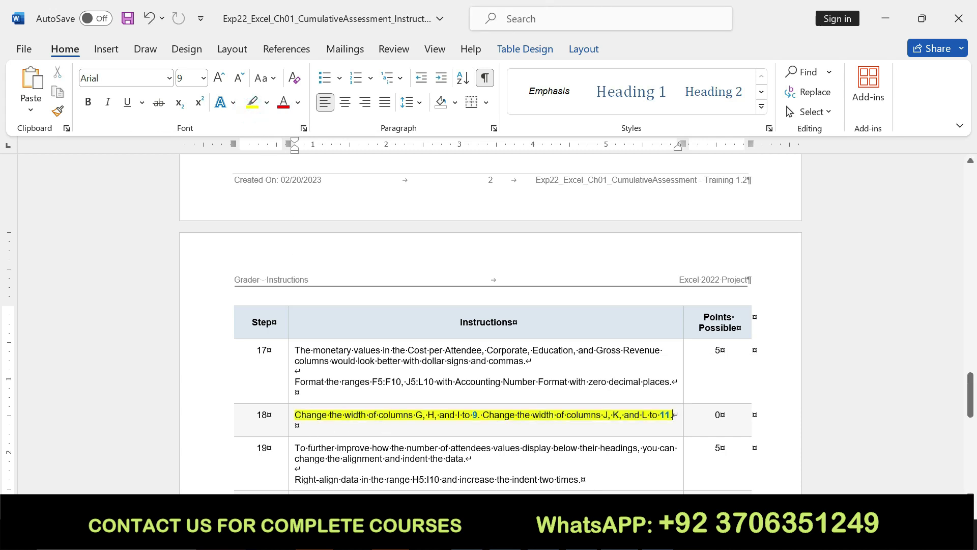
pyautogui.moveTo(294, 415); pyautogui.dragTo(516, 415)
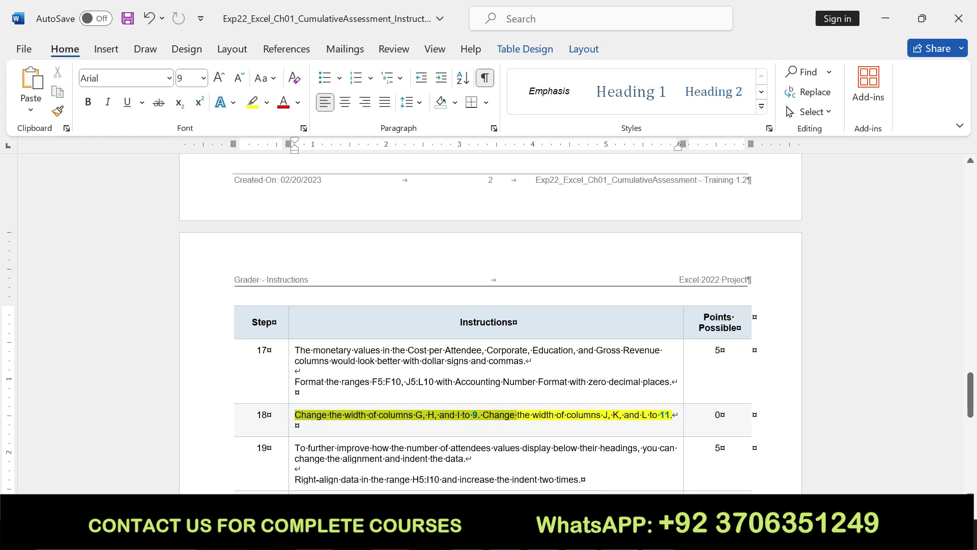
pyautogui.hotkey('alt', 'Tab')
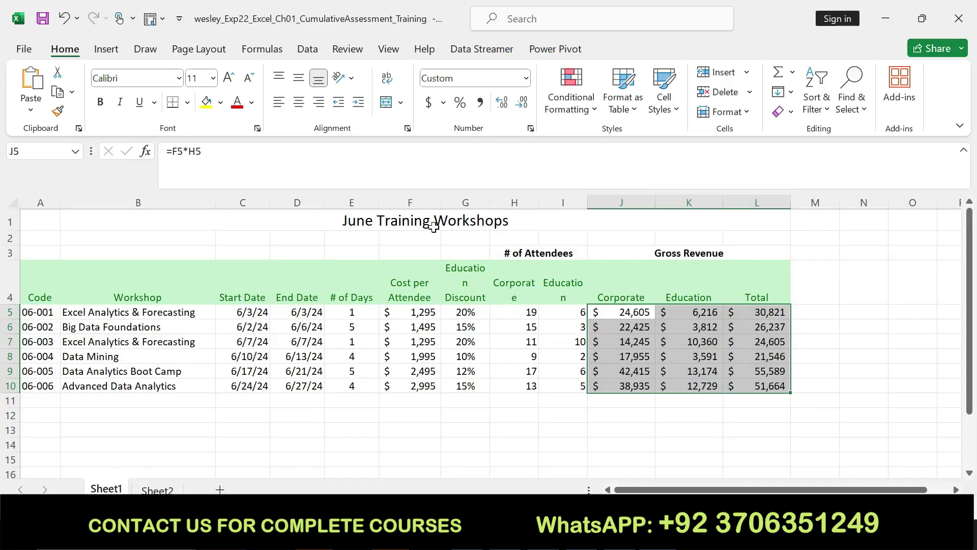
# Set columns G through I to a width of 9
pyautogui.moveTo(474, 199); pyautogui.dragTo(544, 197)
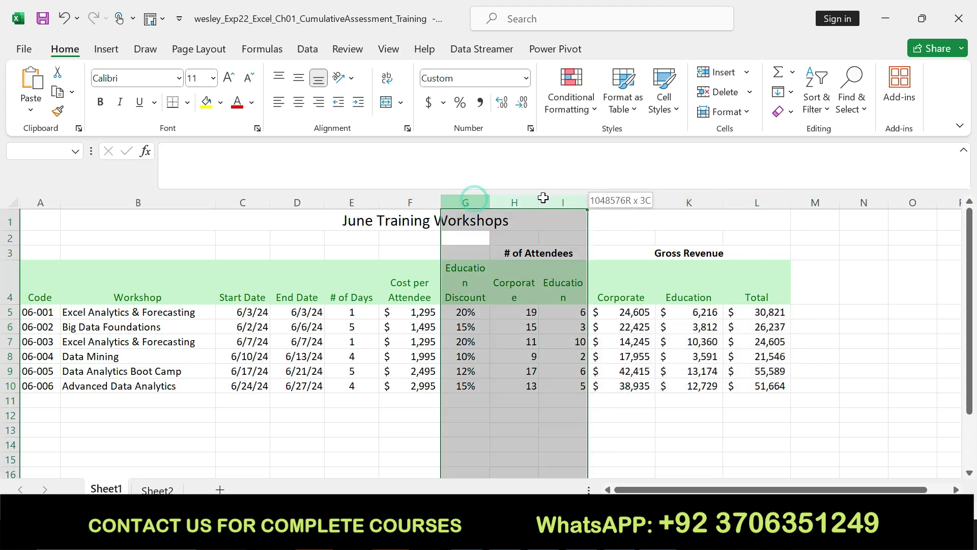
pyautogui.rightClick(544, 199)
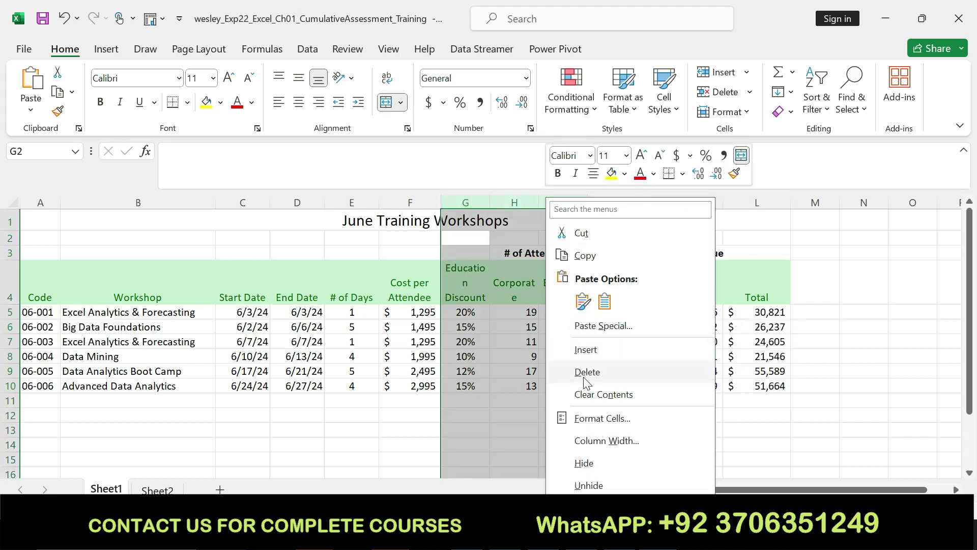
pyautogui.click(595, 440)
pyautogui.write('9')
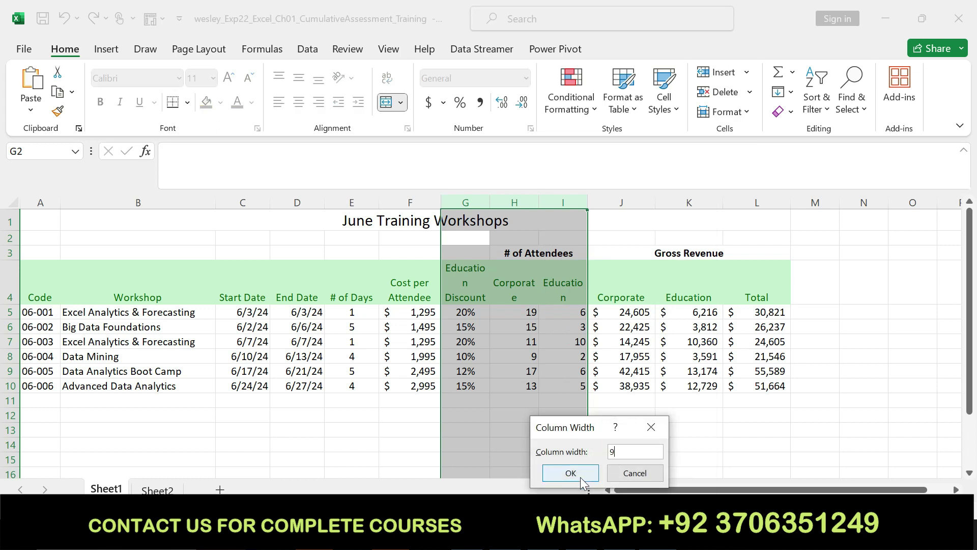
pyautogui.click(580, 479)
pyautogui.hotkey('alt', 'Tab')
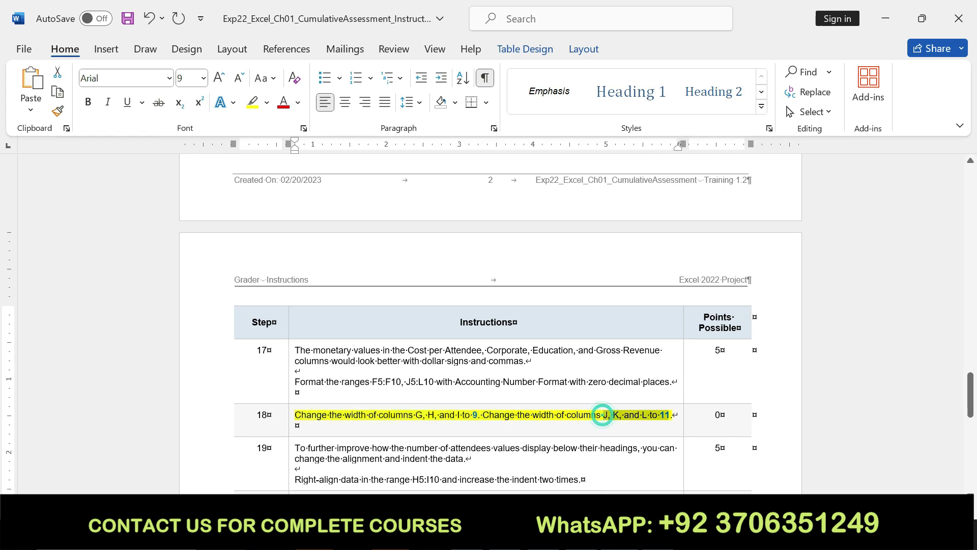
pyautogui.hotkey('alt', 'Tab')
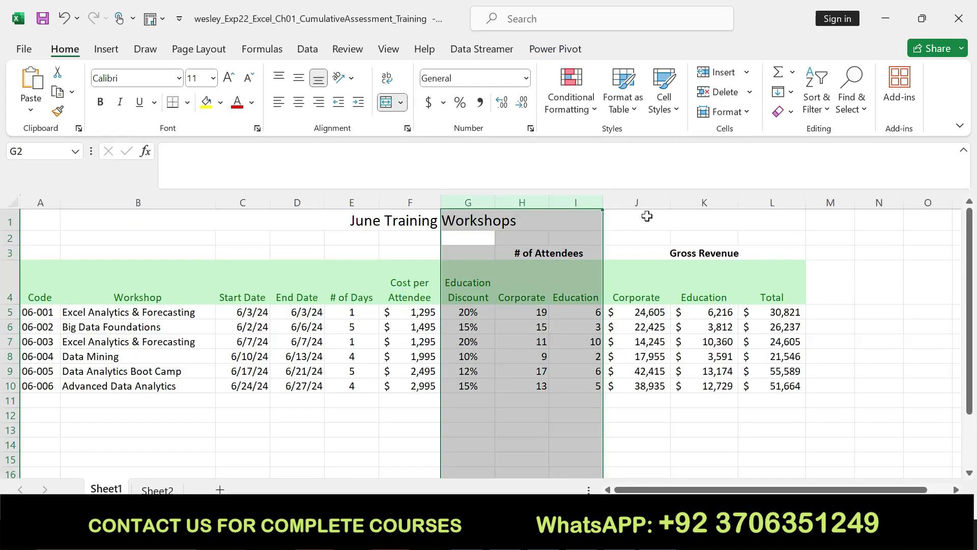
# Set columns J through L to a width of 11
pyautogui.moveTo(631, 201); pyautogui.dragTo(746, 196)
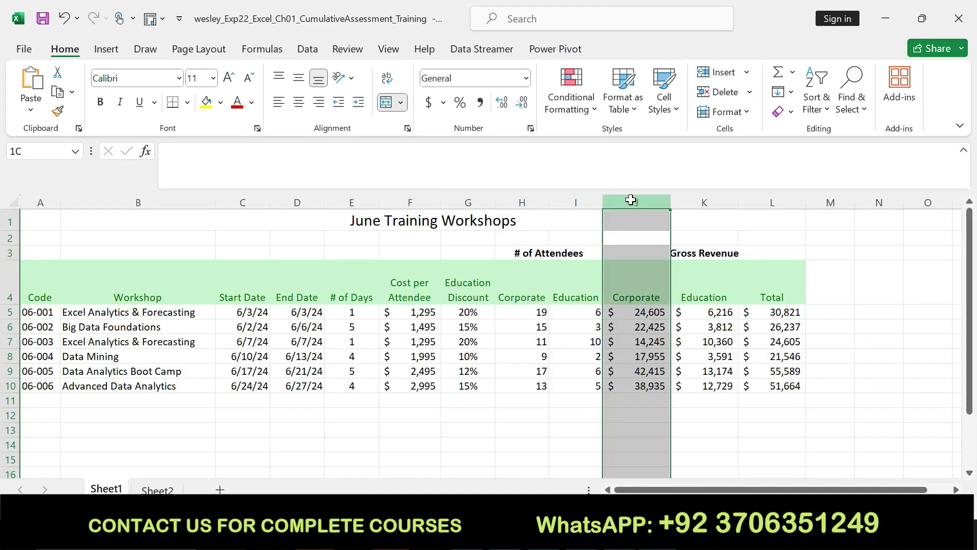
pyautogui.rightClick(707, 202)
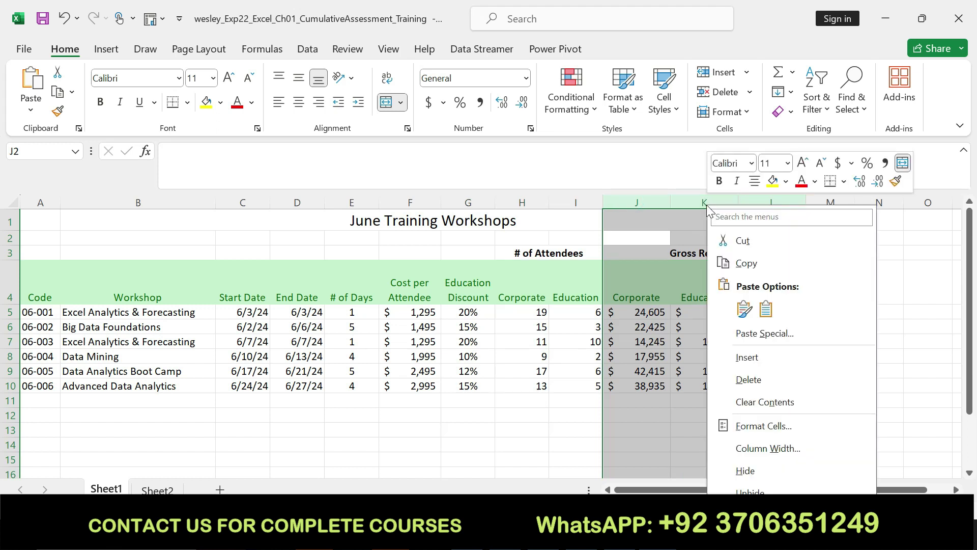
pyautogui.click(756, 445)
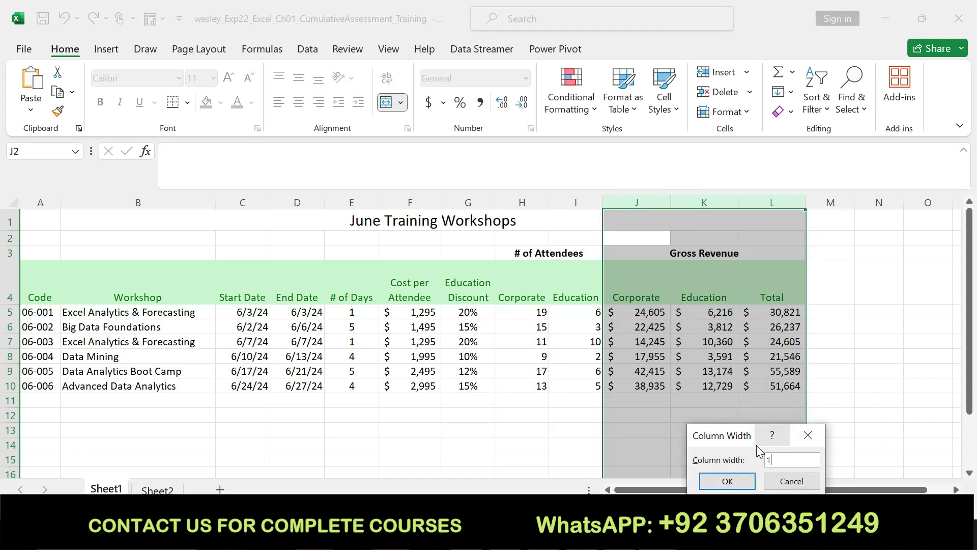
pyautogui.click(734, 479)
# Move the yellow highlight from step 18 to step 19's right-align instruction
pyautogui.hotkey('alt', 'Tab')
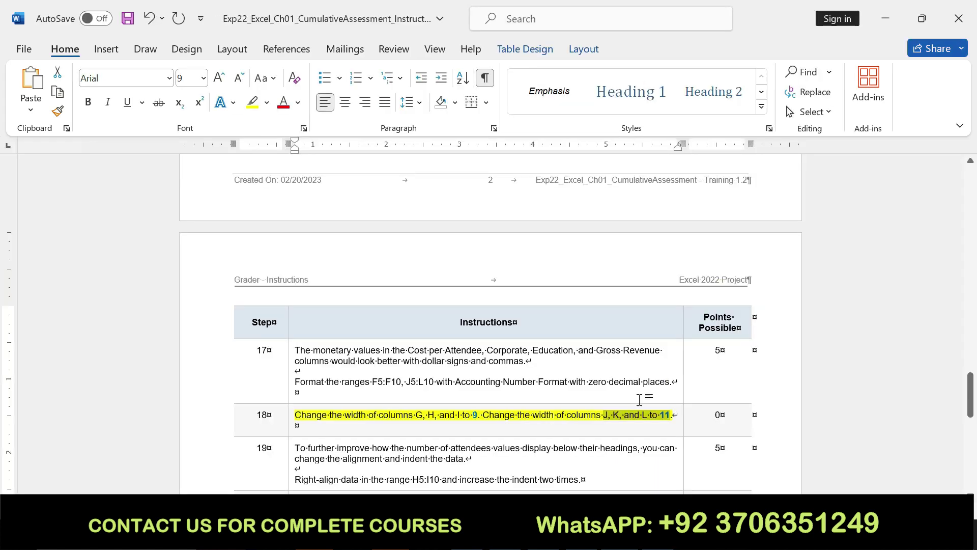
pyautogui.tripleClick(654, 407)
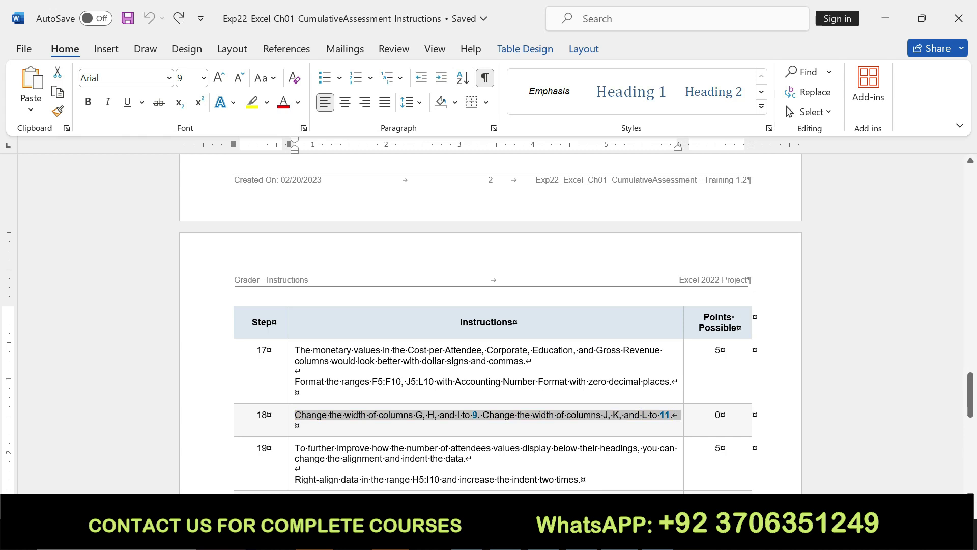
pyautogui.moveTo(971, 395); pyautogui.dragTo(970, 402)
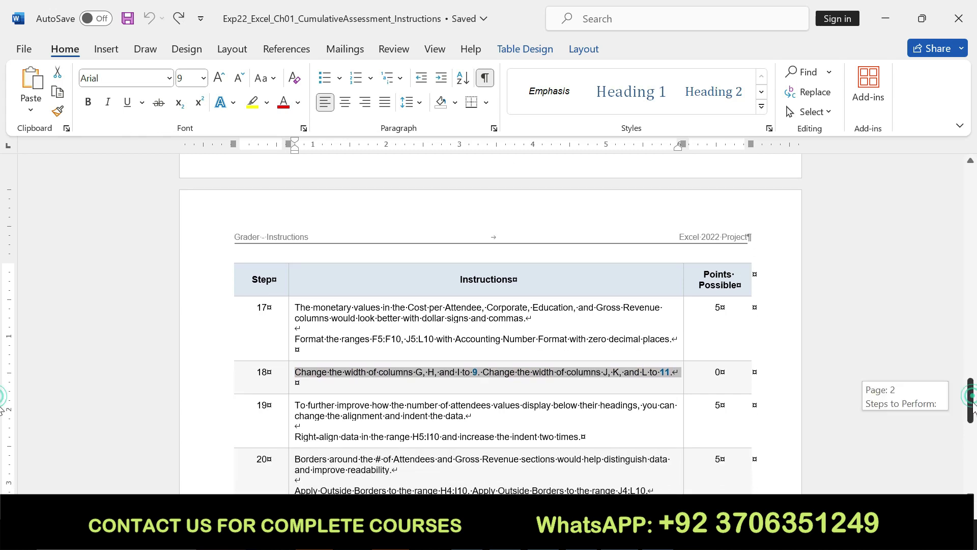
pyautogui.click(291, 403)
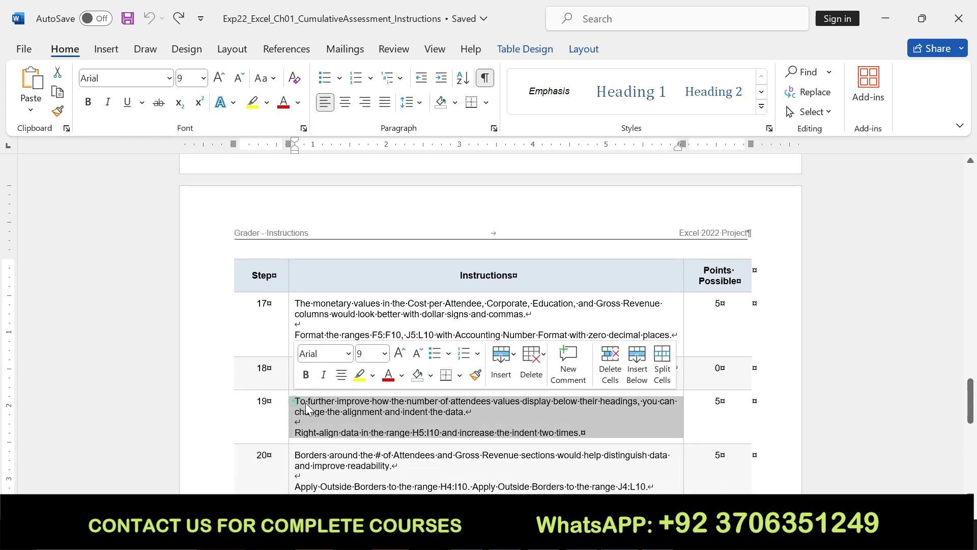
pyautogui.click(356, 377)
# Select the H5:I10 range reference in step 19 for use in Excel
pyautogui.moveTo(294, 432); pyautogui.dragTo(579, 432)
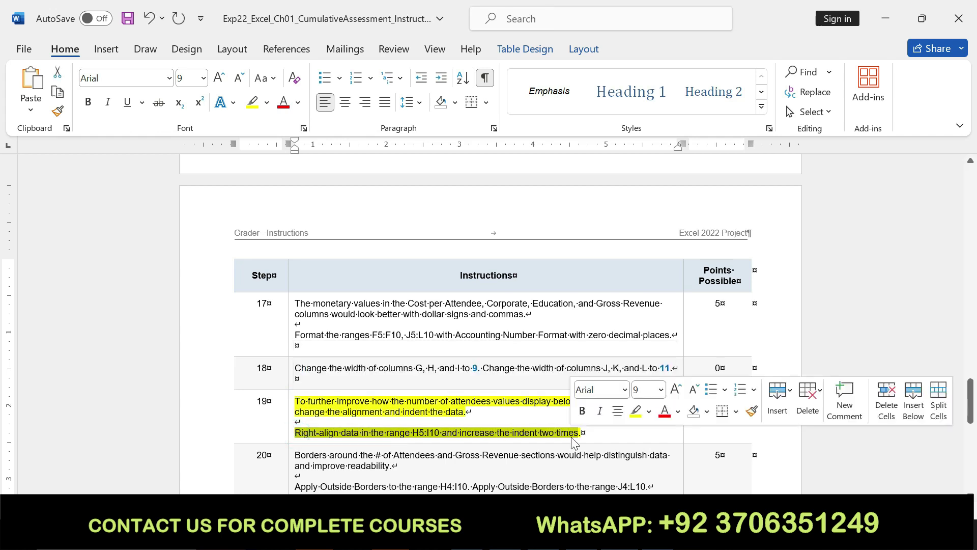
pyautogui.click(413, 432)
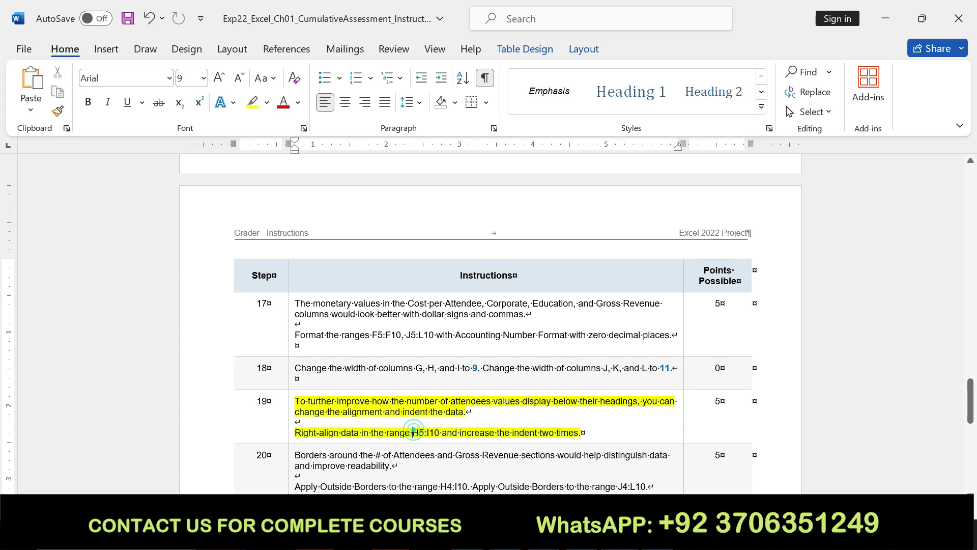
pyautogui.doubleClick(418, 432)
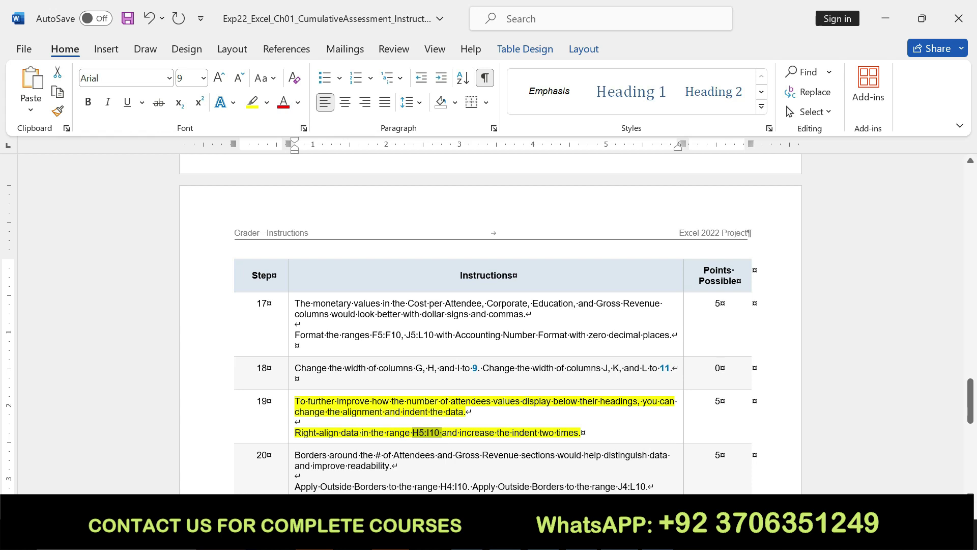
pyautogui.hotkey('alt', 'Tab')
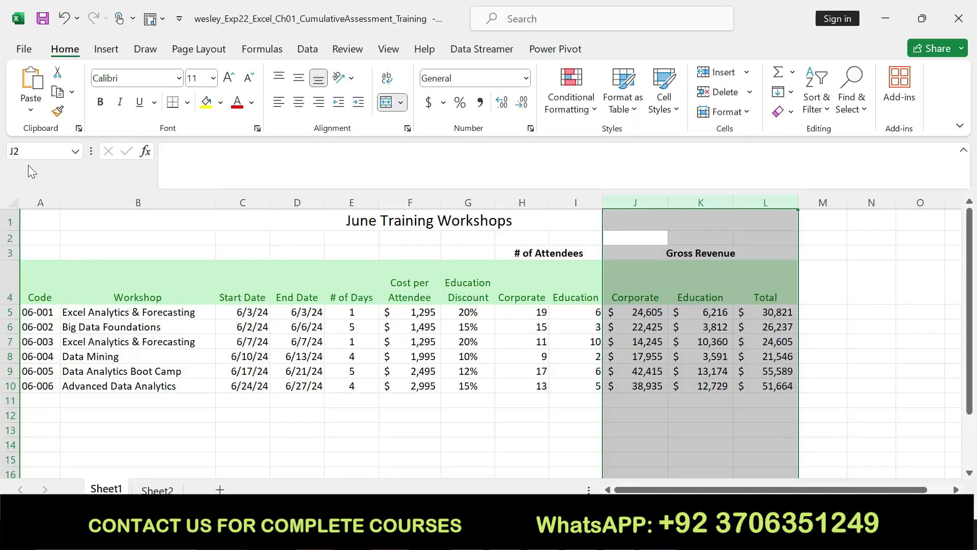
# Right-align the attendee counts in H5:I10 and indent them from the right
pyautogui.click(30, 151)
pyautogui.hotkey('ctrl', 'v')
pyautogui.press('Return')
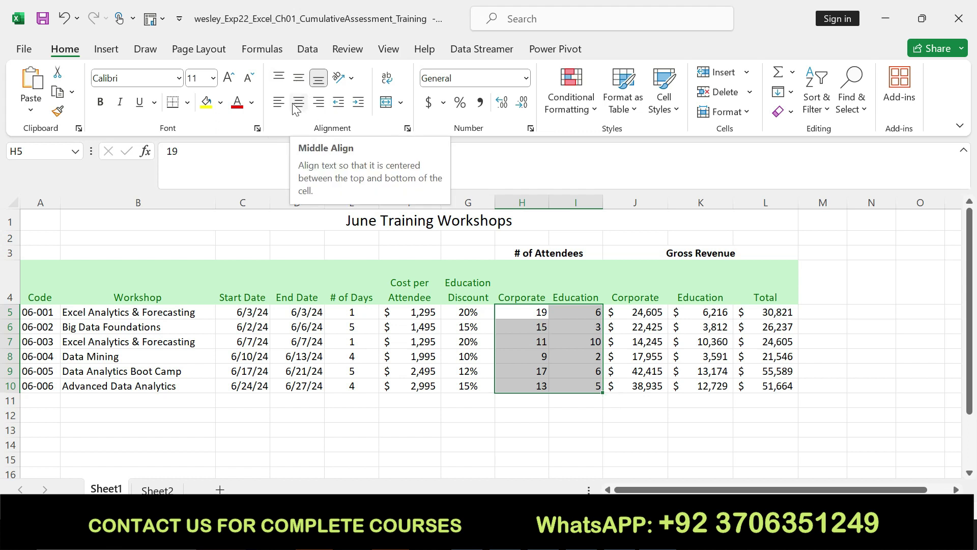
pyautogui.click(319, 102)
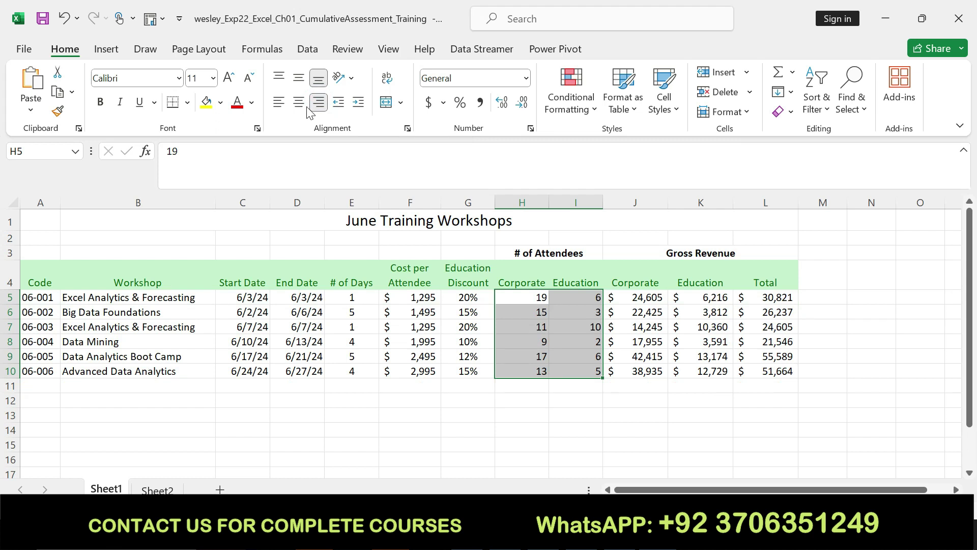
pyautogui.click(359, 102)
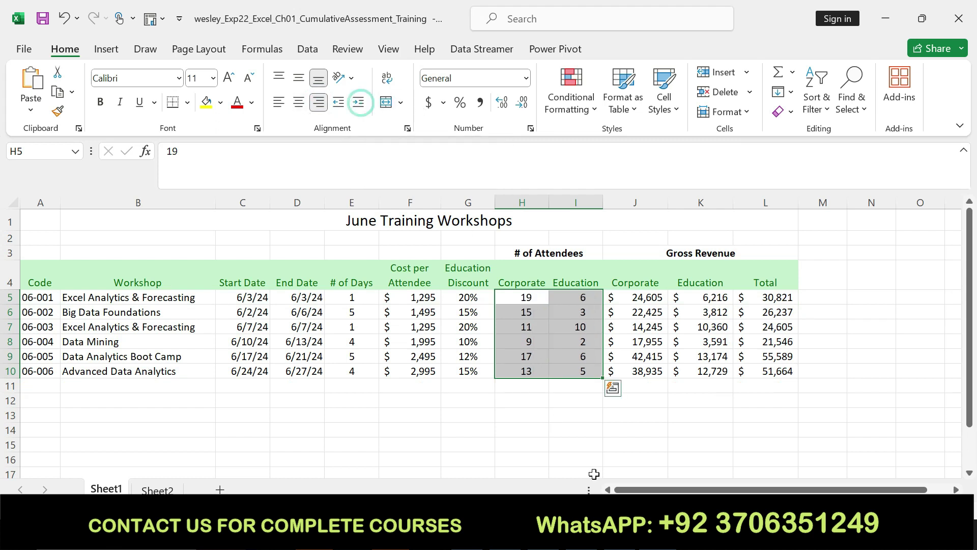
pyautogui.hotkey('alt', 'Tab')
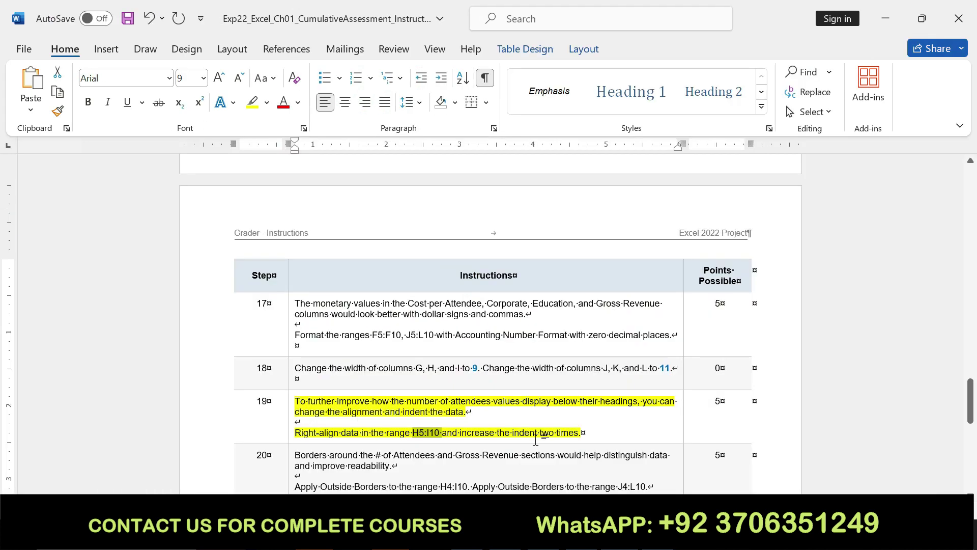
# Move the yellow highlight from step 19 to step 20's outside-borders instruction
pyautogui.hotkey('ctrl', 's')
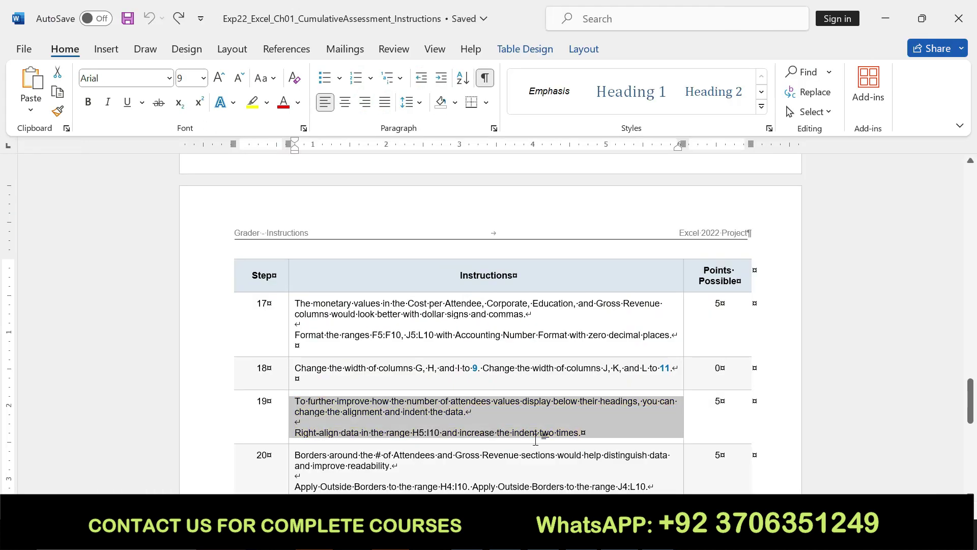
pyautogui.moveTo(969, 393); pyautogui.dragTo(973, 405)
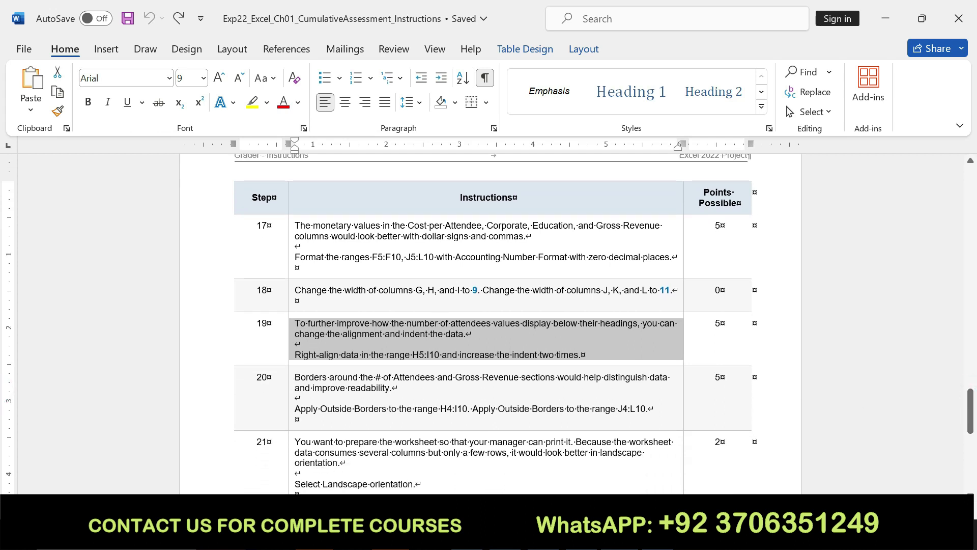
pyautogui.click(293, 378)
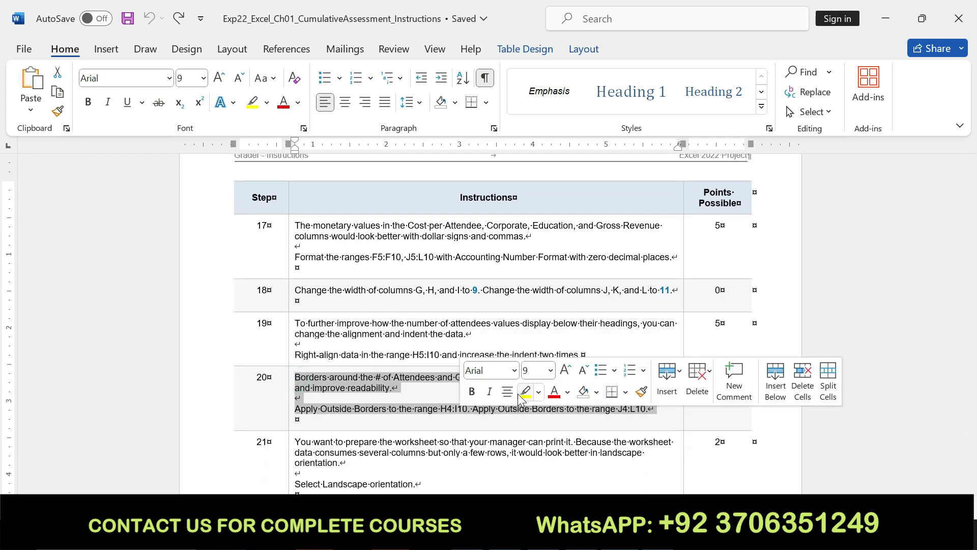
pyautogui.click(524, 392)
pyautogui.moveTo(295, 410); pyautogui.dragTo(429, 409)
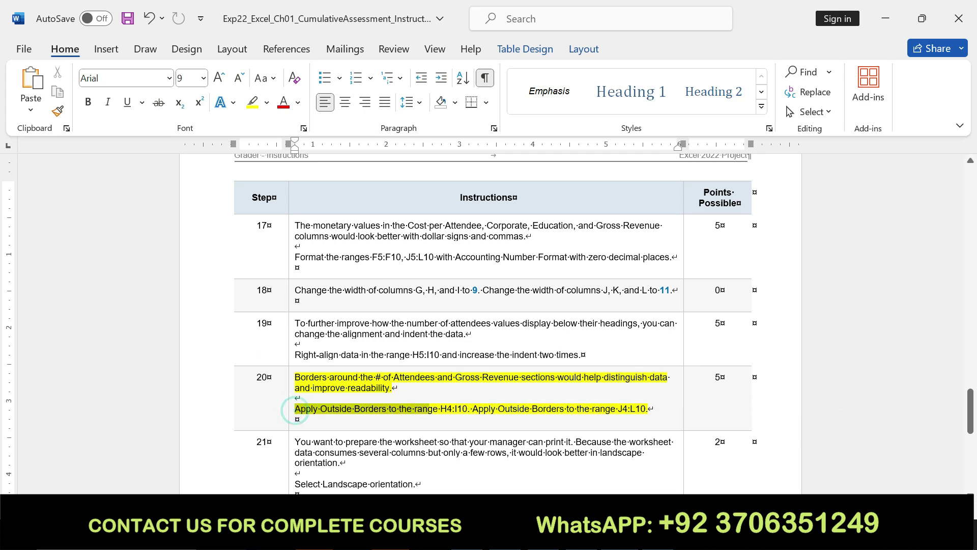
pyautogui.moveTo(295, 410); pyautogui.dragTo(646, 409)
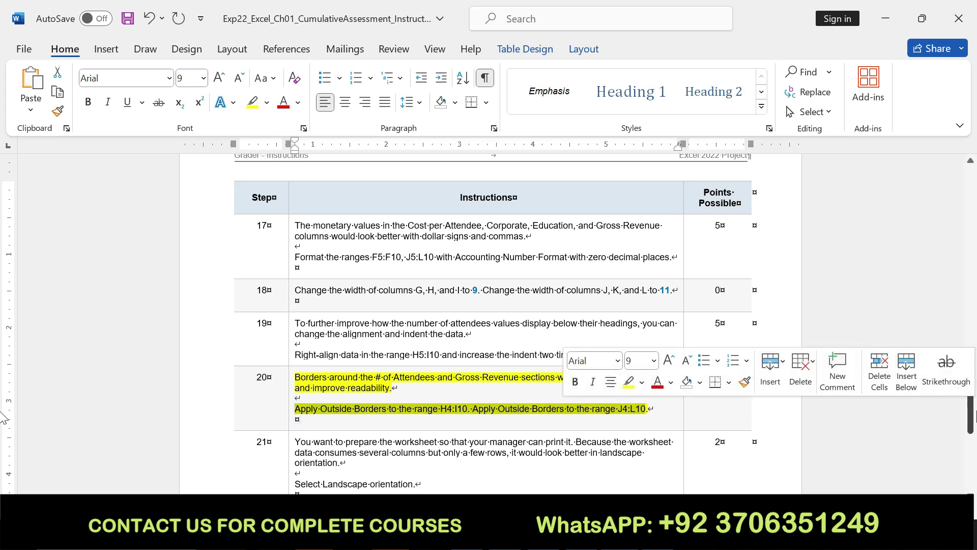
# Select the H4:I10 range reference in step 20 for use in Excel
pyautogui.scroll(-3, 972, 438)
pyautogui.moveTo(972, 437); pyautogui.dragTo(972, 428)
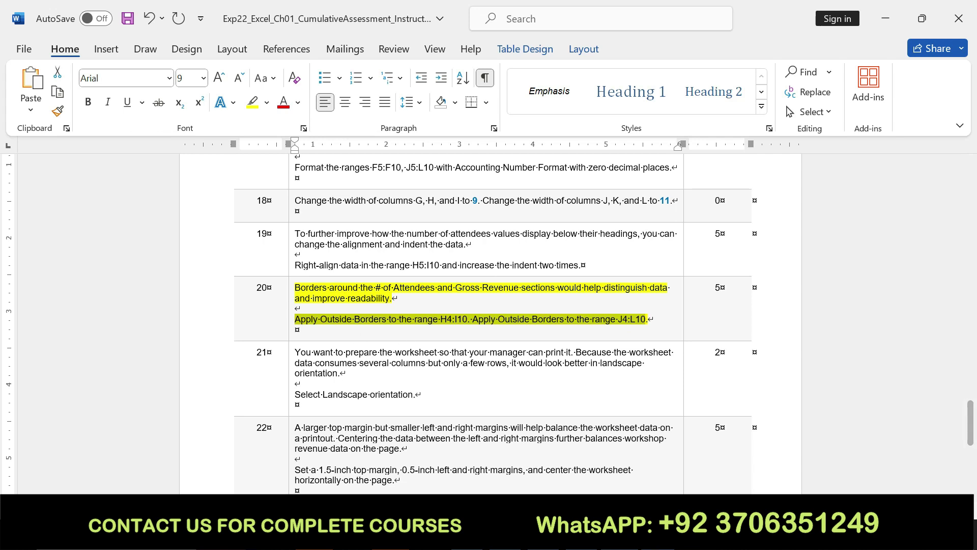
pyautogui.hotkey('alt', 'Tab')
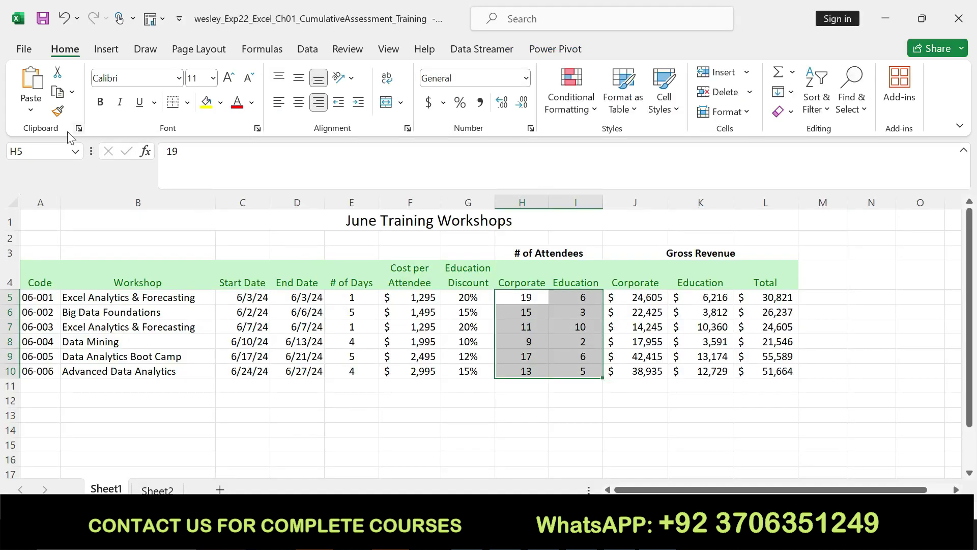
pyautogui.hotkey('alt', 'Tab')
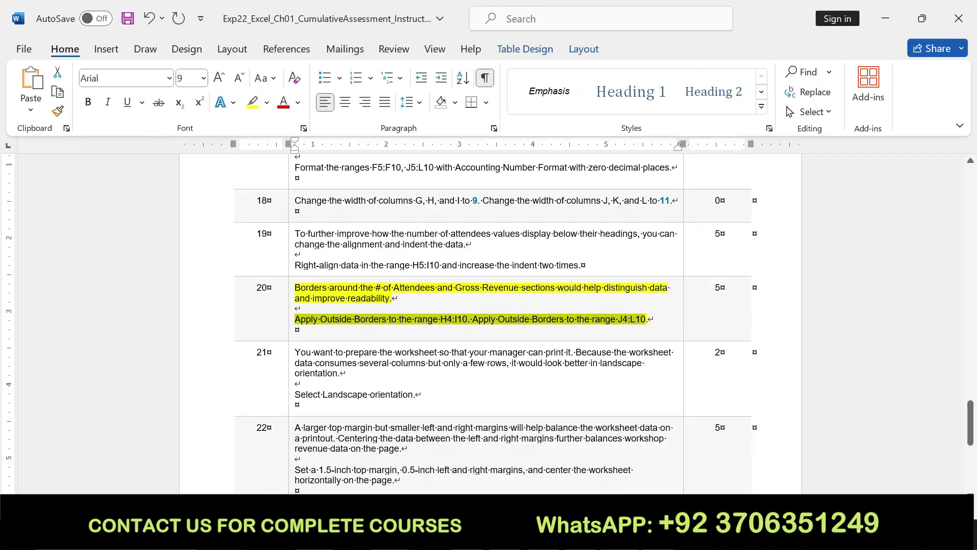
pyautogui.moveTo(441, 319); pyautogui.dragTo(466, 319)
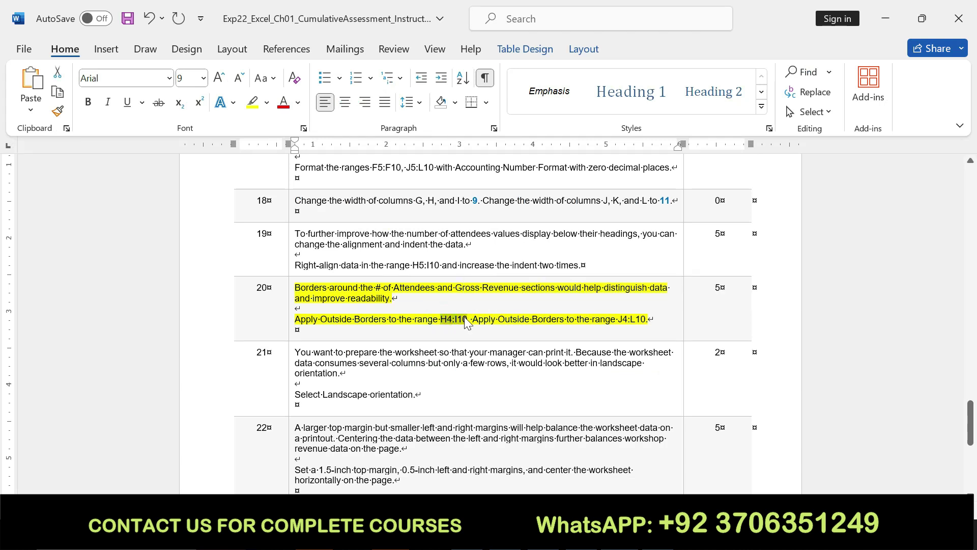
pyautogui.hotkey('alt', 'Tab')
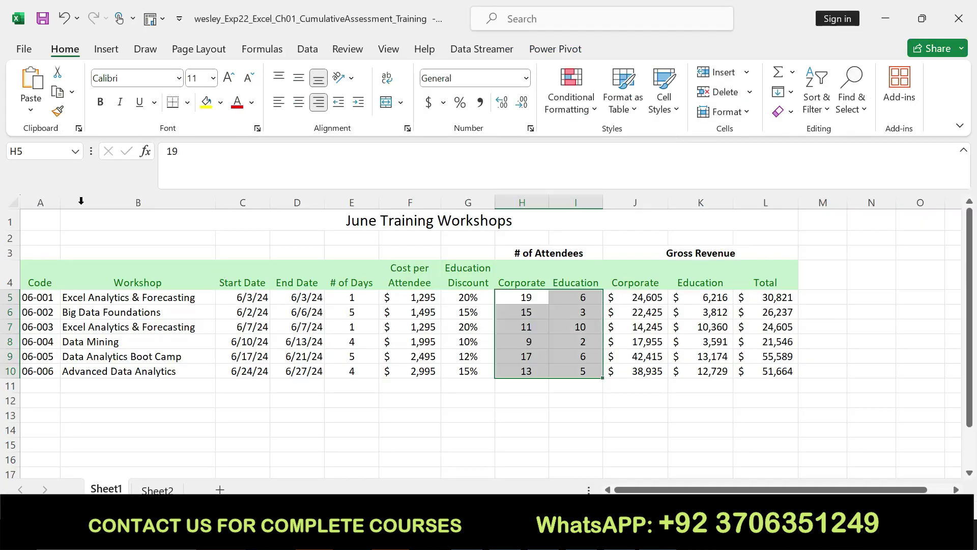
# Put an outside border around the attendee block H4:I10
pyautogui.click(41, 151)
pyautogui.press('BackSpace')
pyautogui.hotkey('ctrl', 'v')
pyautogui.press('Return')
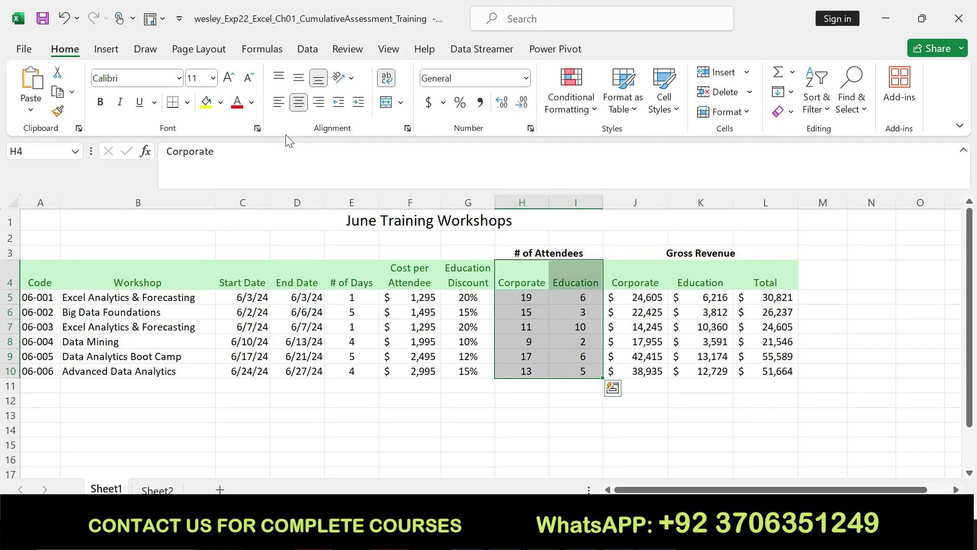
pyautogui.click(187, 103)
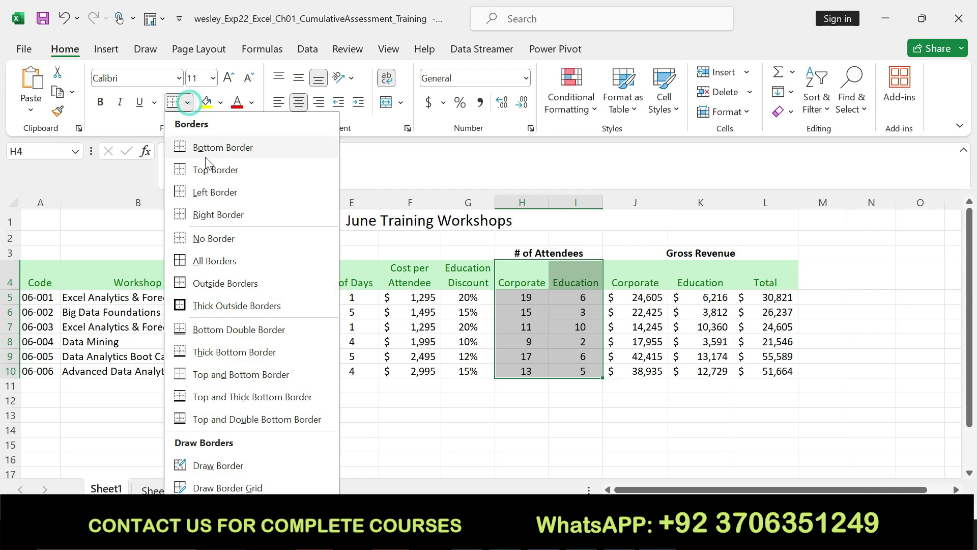
pyautogui.click(224, 283)
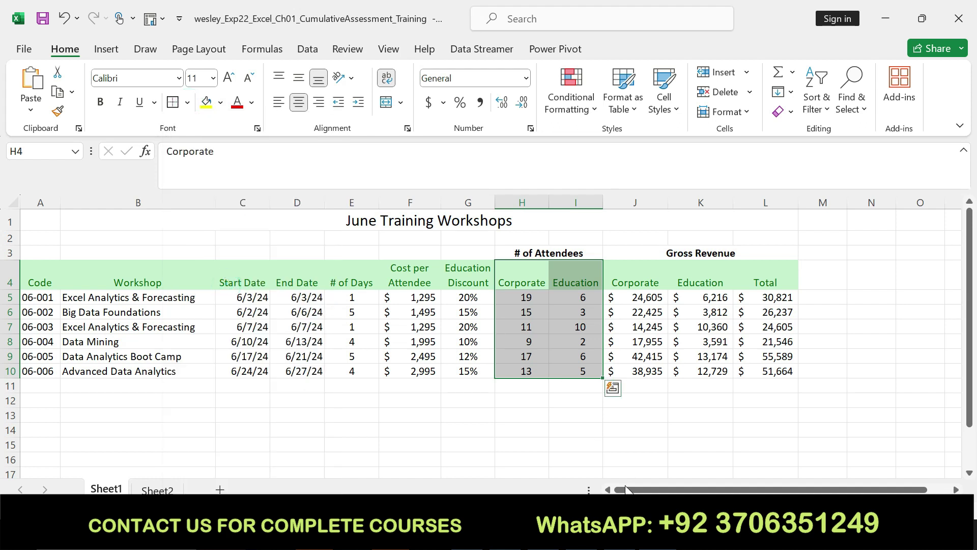
# Put an outside border around the gross revenue block J4:L10
pyautogui.hotkey('alt', 'Tab')
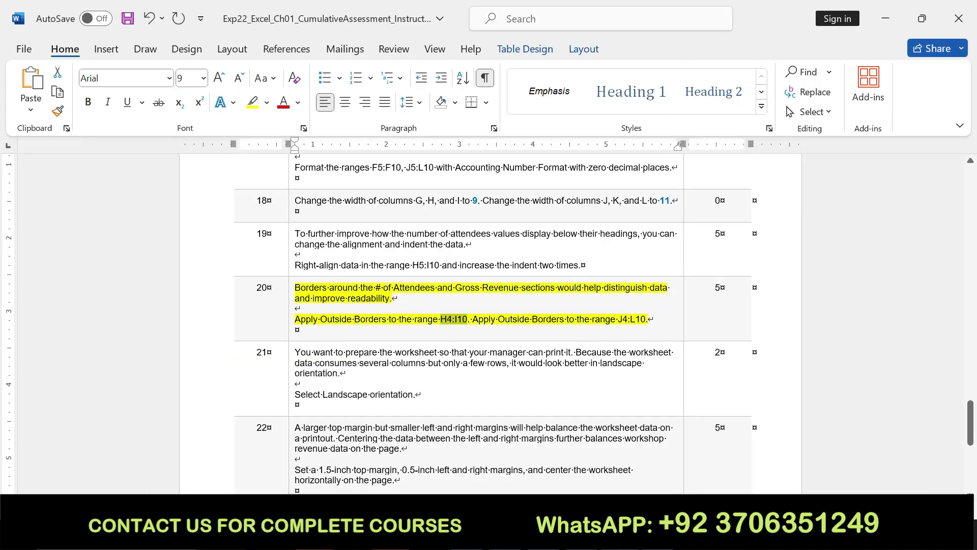
pyautogui.moveTo(618, 319); pyautogui.dragTo(644, 321)
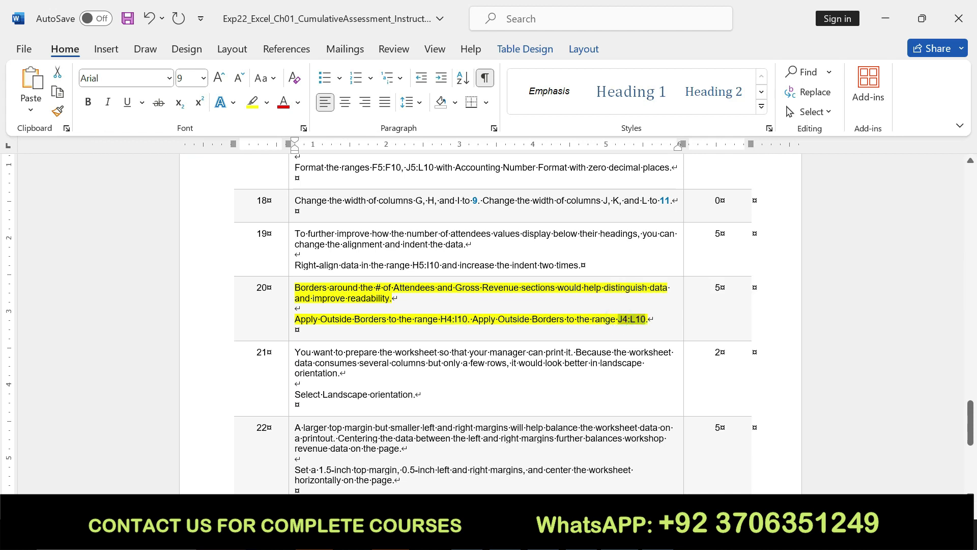
pyautogui.hotkey('alt', 'Tab')
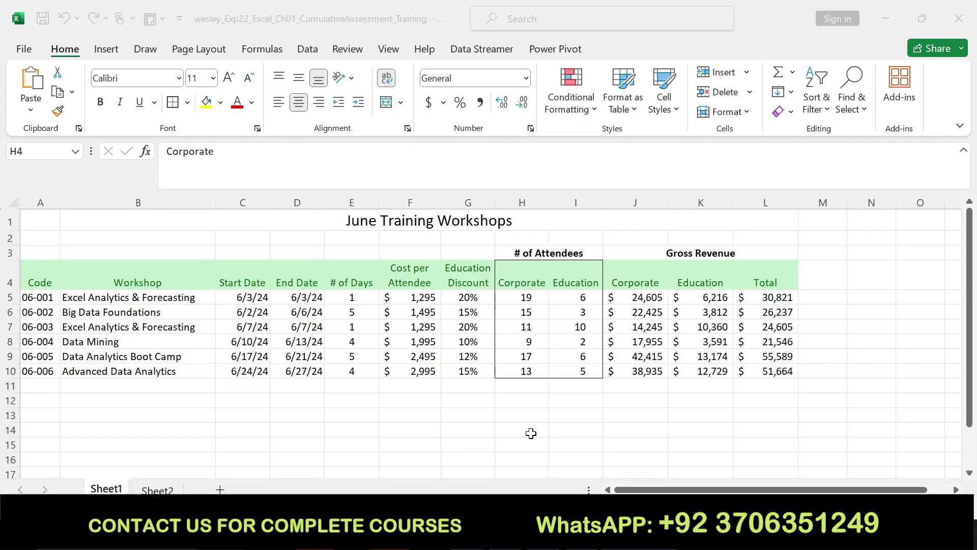
pyautogui.click(20, 151)
pyautogui.write('J4:L10')
pyautogui.press('Return')
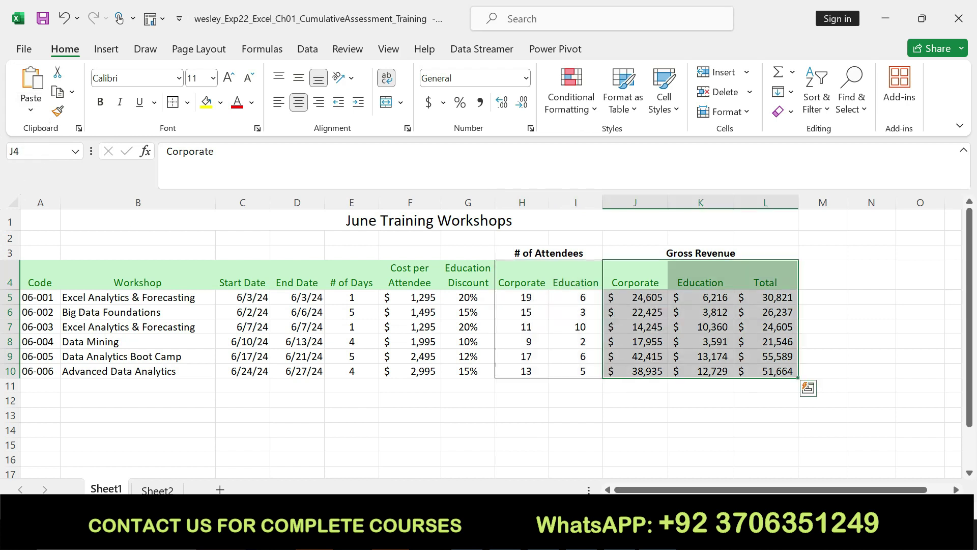
pyautogui.click(187, 102)
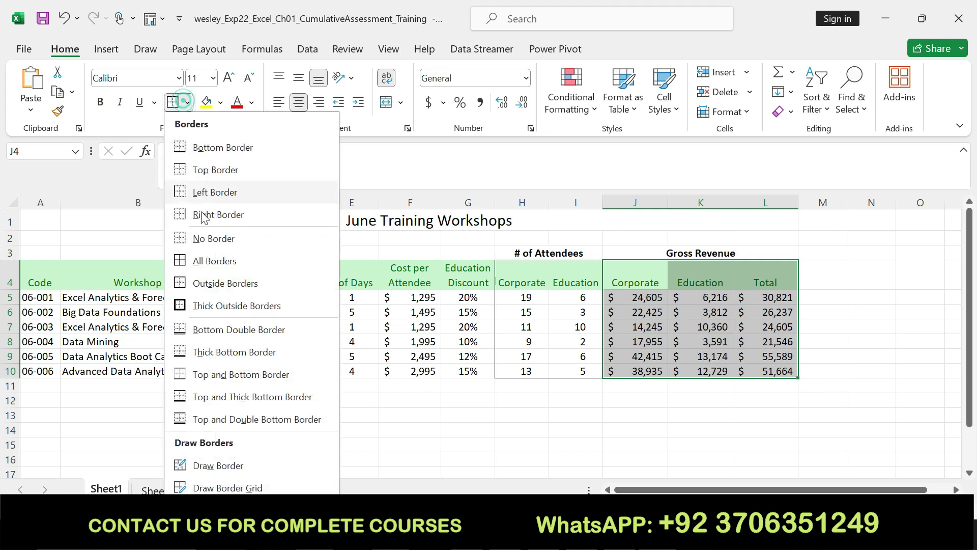
pyautogui.click(218, 282)
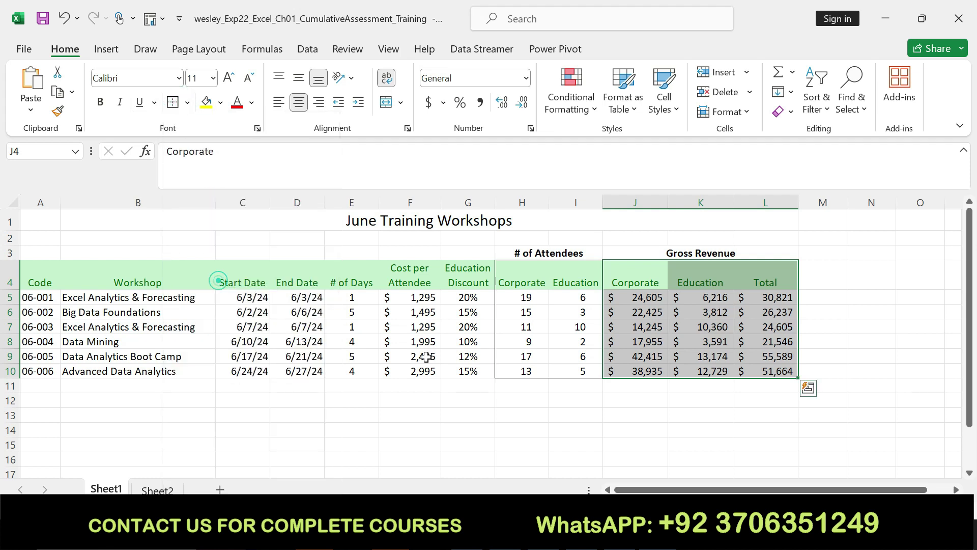
pyautogui.click(443, 426)
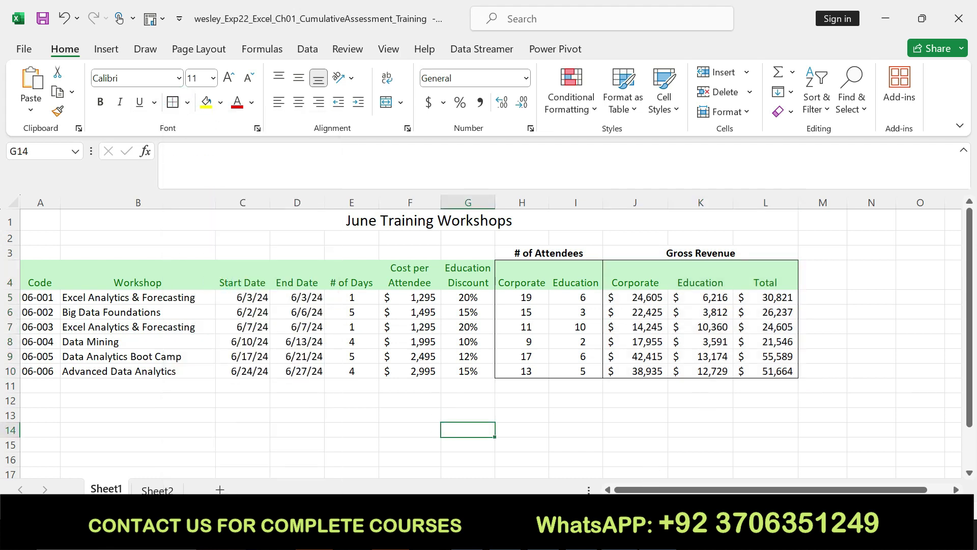
pyautogui.hotkey('alt', 'Tab')
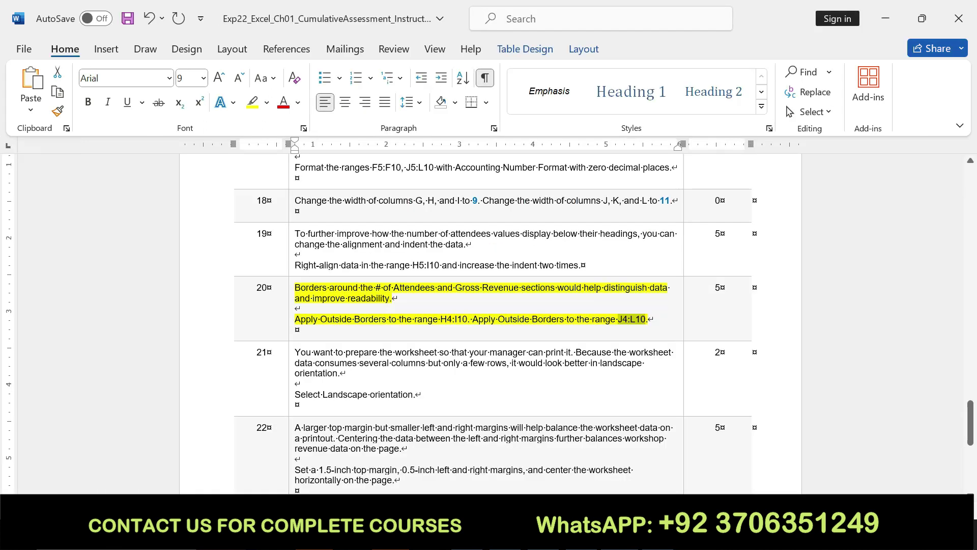
# Scroll the Word instructions back to the top of page 1 and return to the Excel workbook
pyautogui.moveTo(295, 352); pyautogui.dragTo(358, 363)
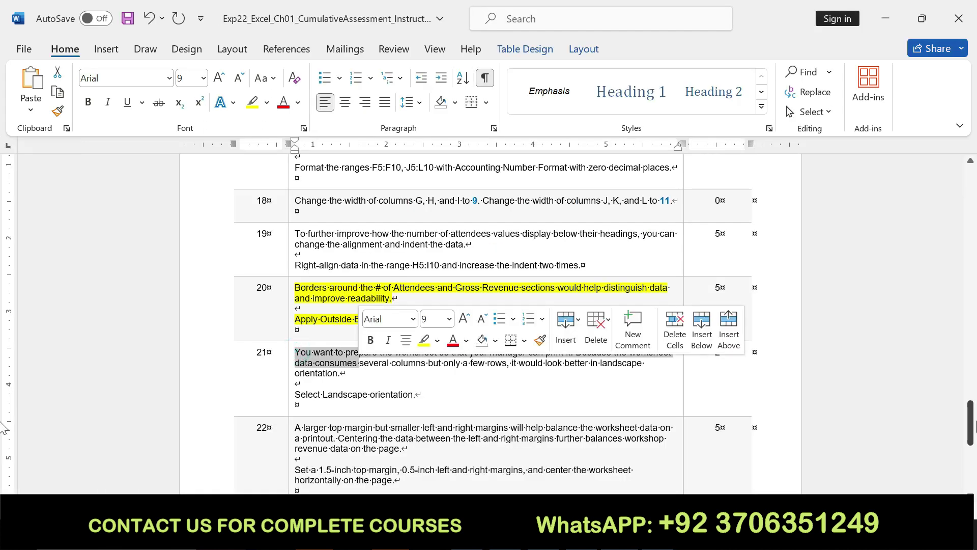
pyautogui.moveTo(959, 368); pyautogui.dragTo(942, 191)
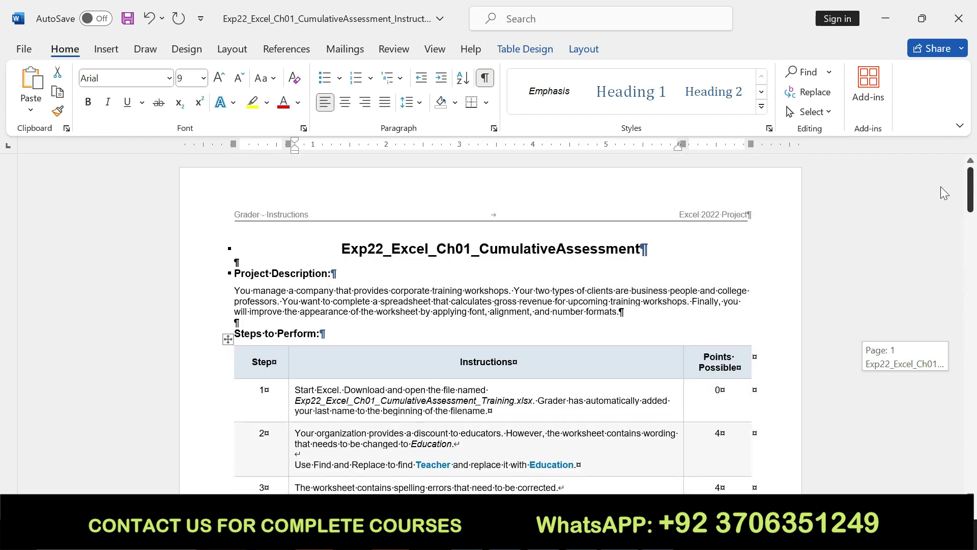
pyautogui.hotkey('alt', 'Tab')
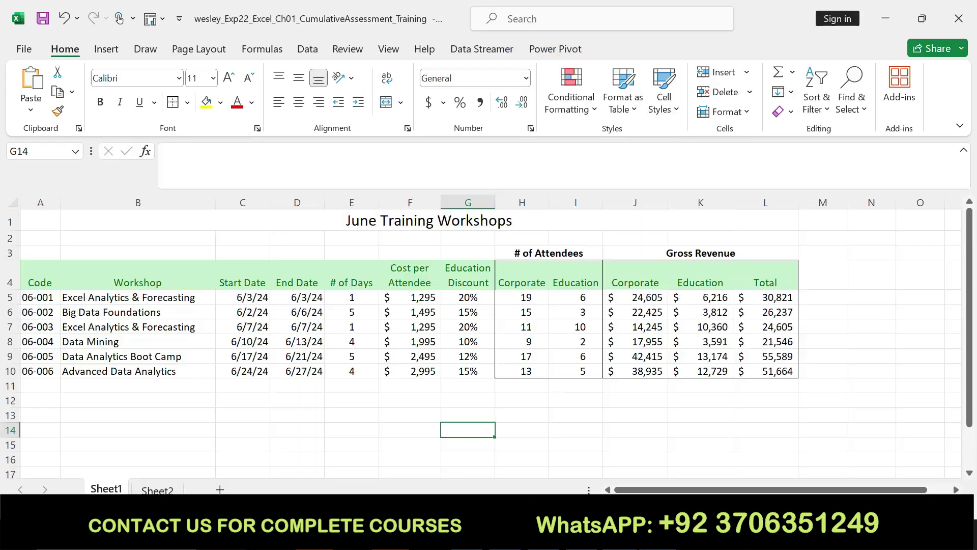